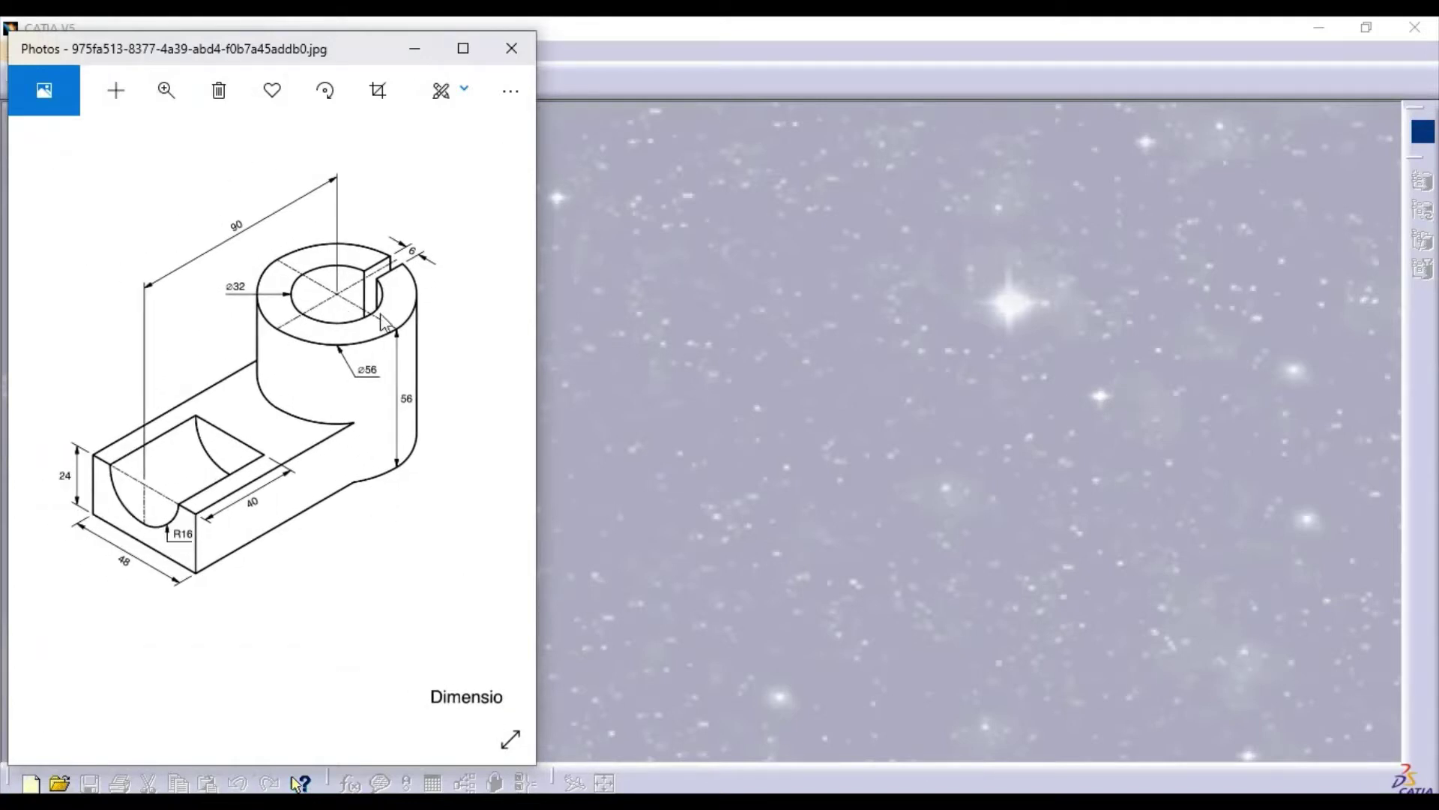
Create a new Part Design part named Part 2 with hybrid design enabled.
left_click(786, 344)
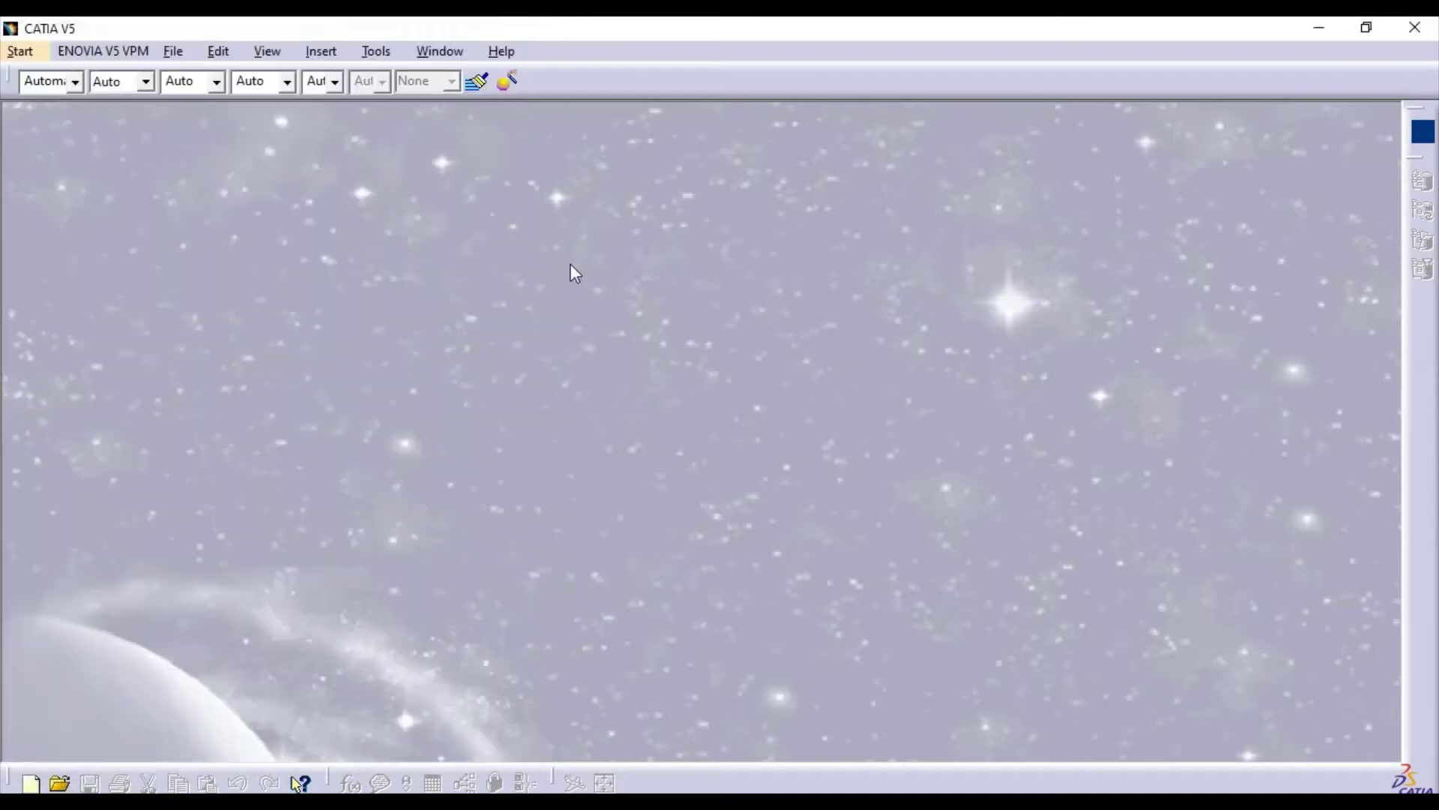
left_click(21, 51)
mouse_move(109, 100)
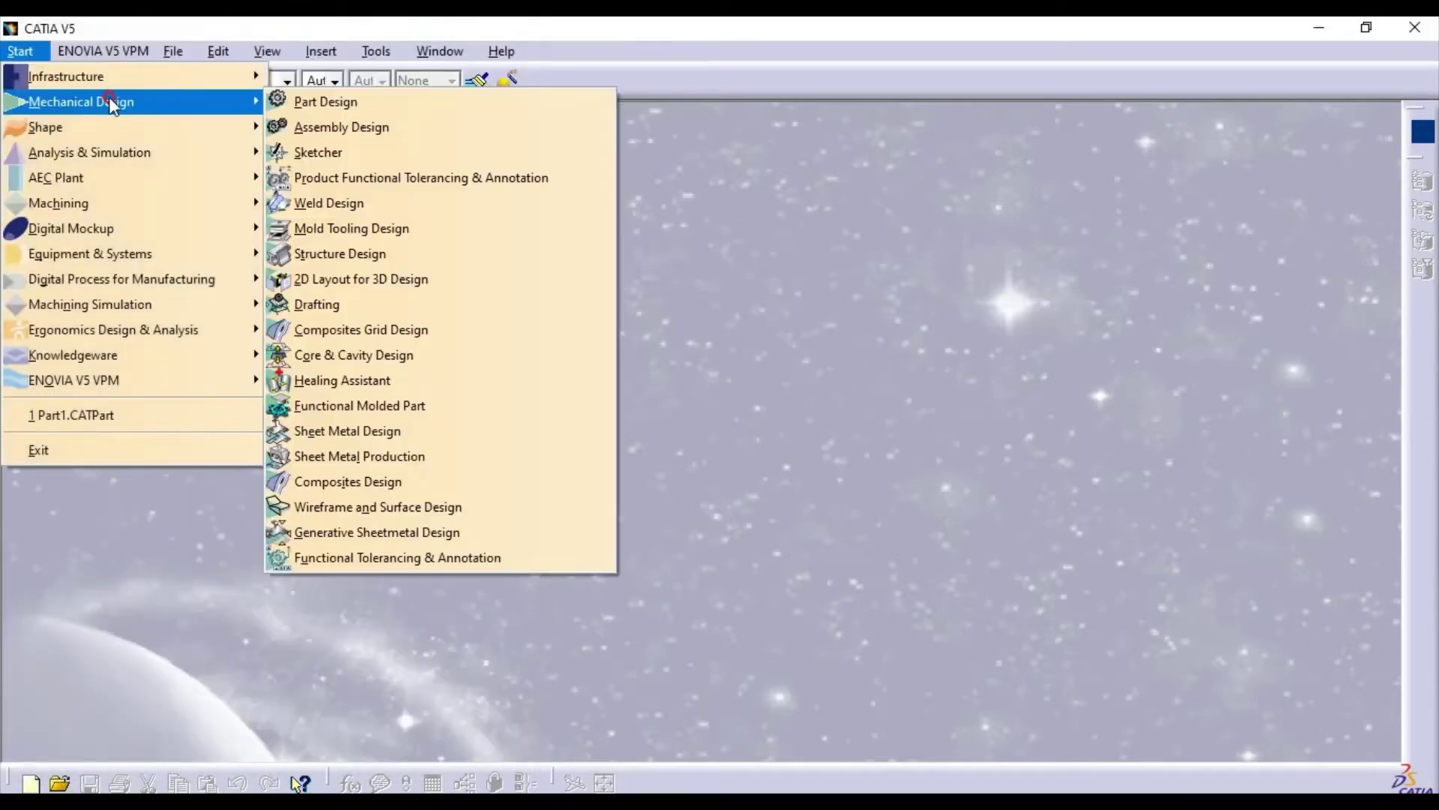
left_click(357, 109)
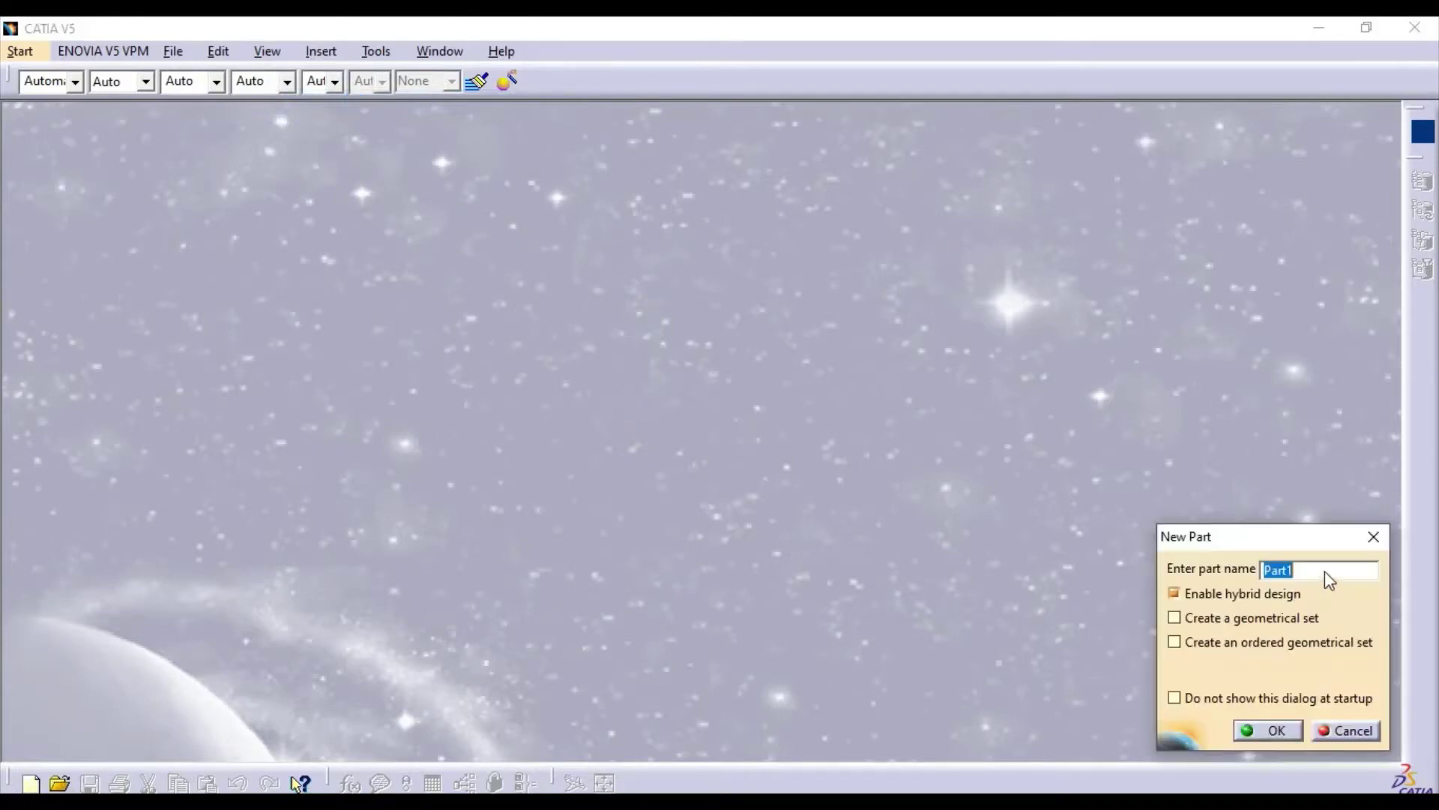
left_click(1325, 570)
left_click(1267, 731)
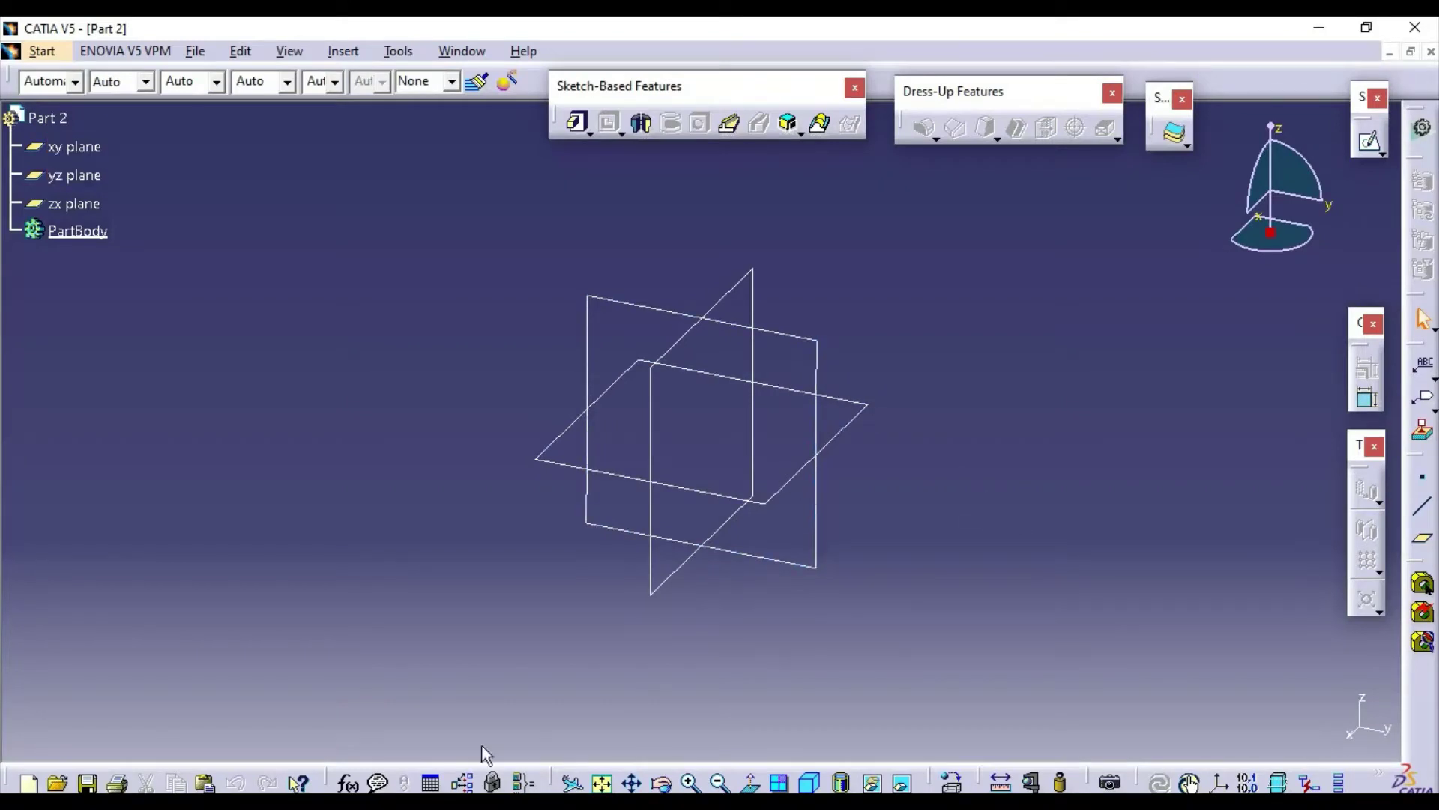
Check the reference drawing and start a sketch on the xy plane.
key("alt+Tab")
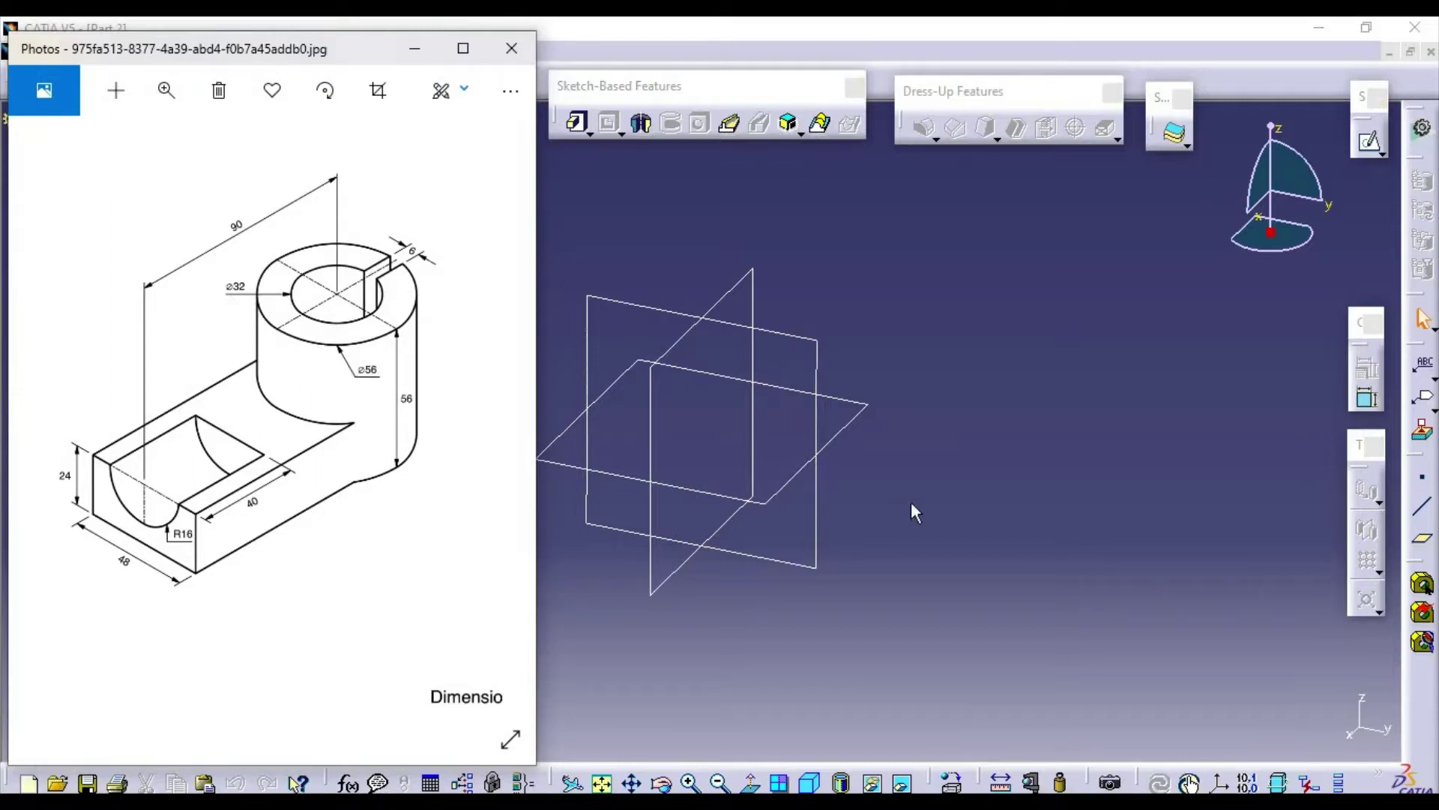
left_click(832, 478)
left_click(791, 476)
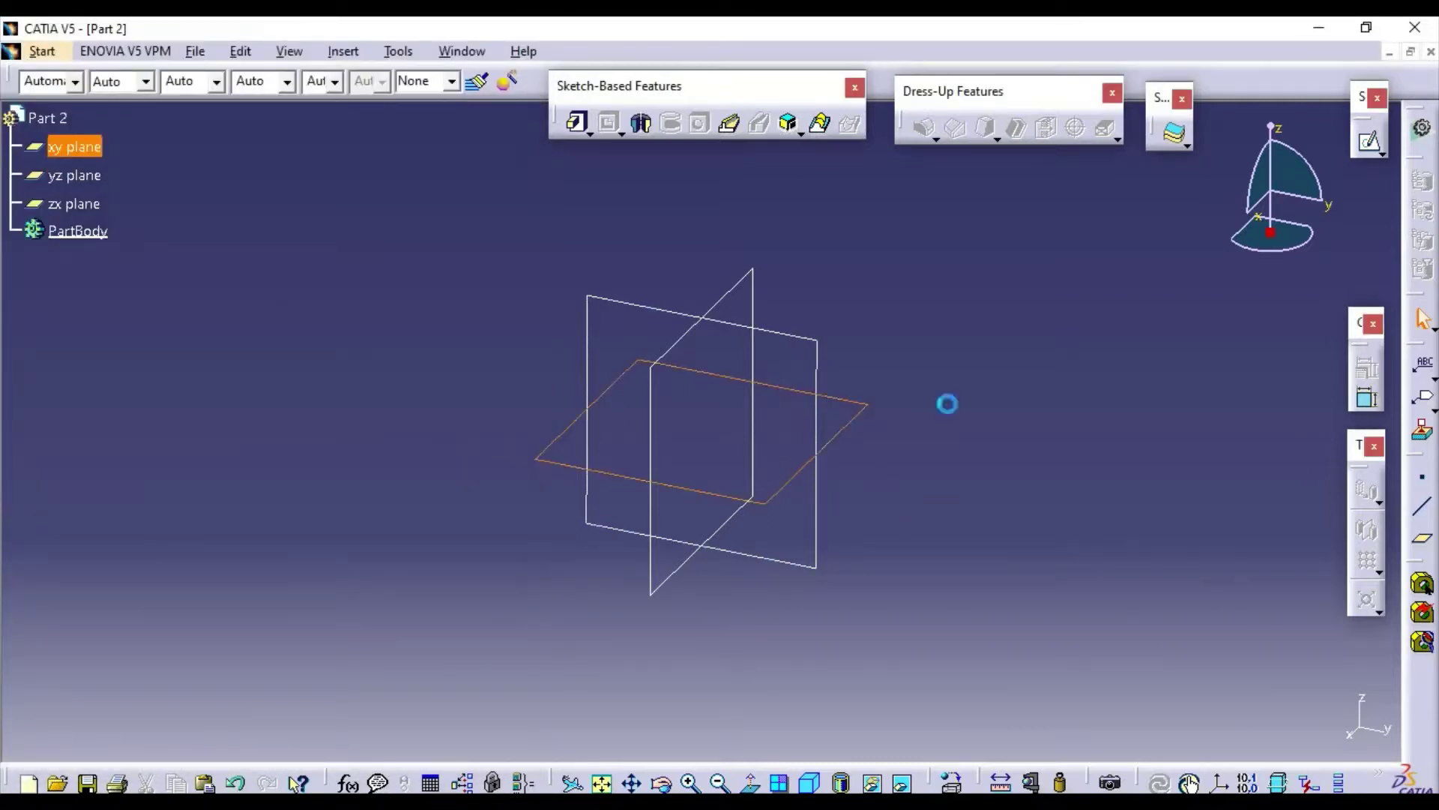
left_click(1371, 145)
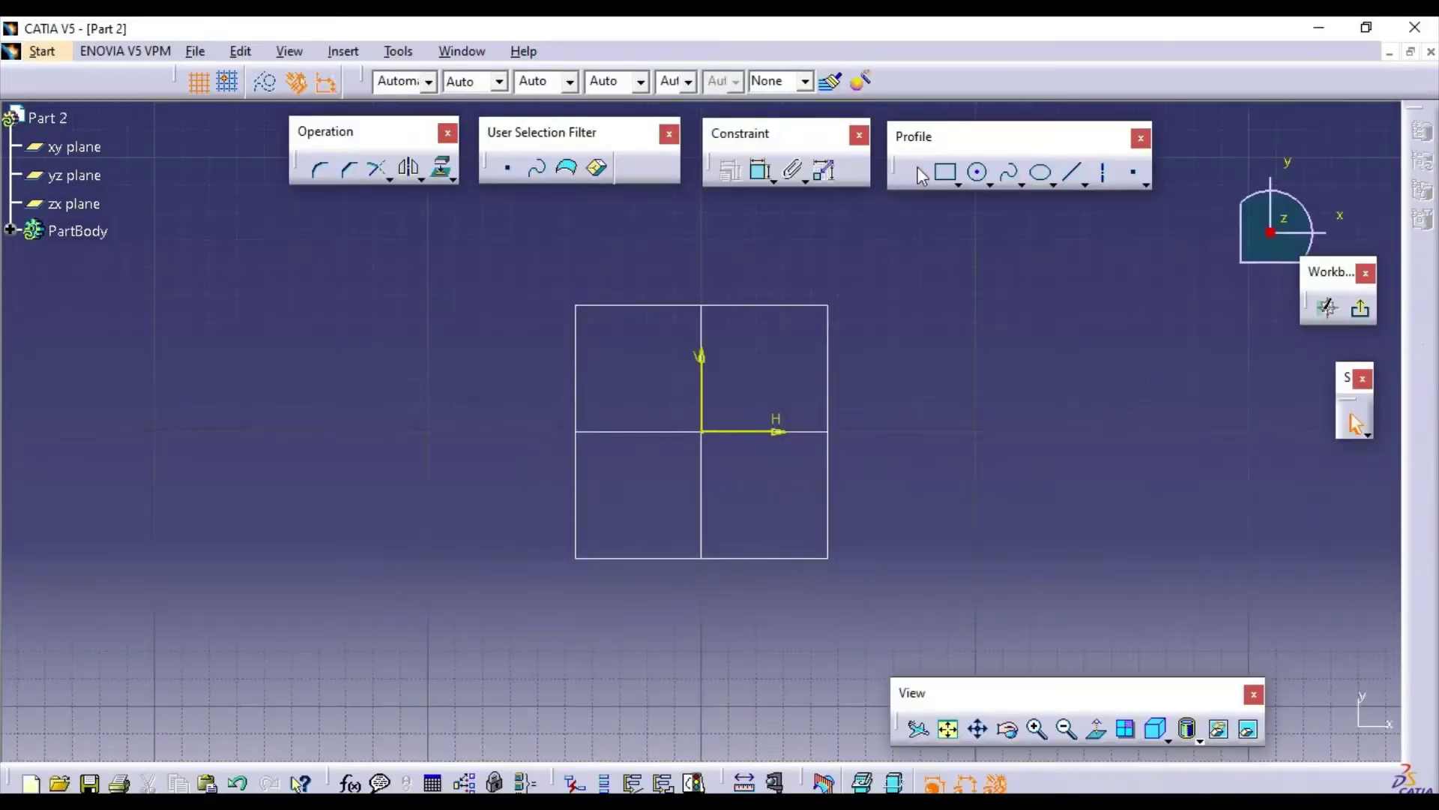
Sketch a circle about 69 mm in diameter centred on the sketch origin.
left_click(979, 173)
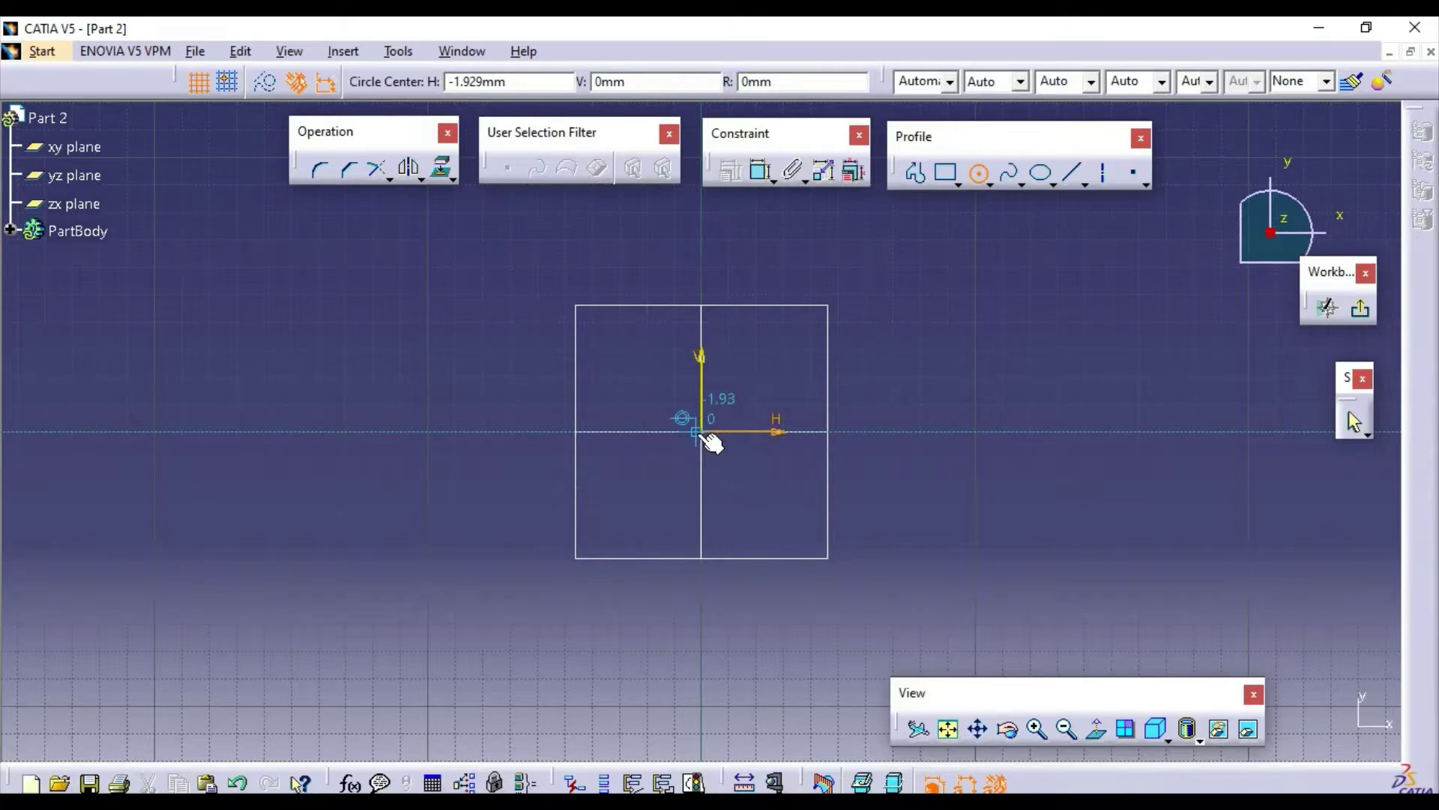
left_click(702, 432)
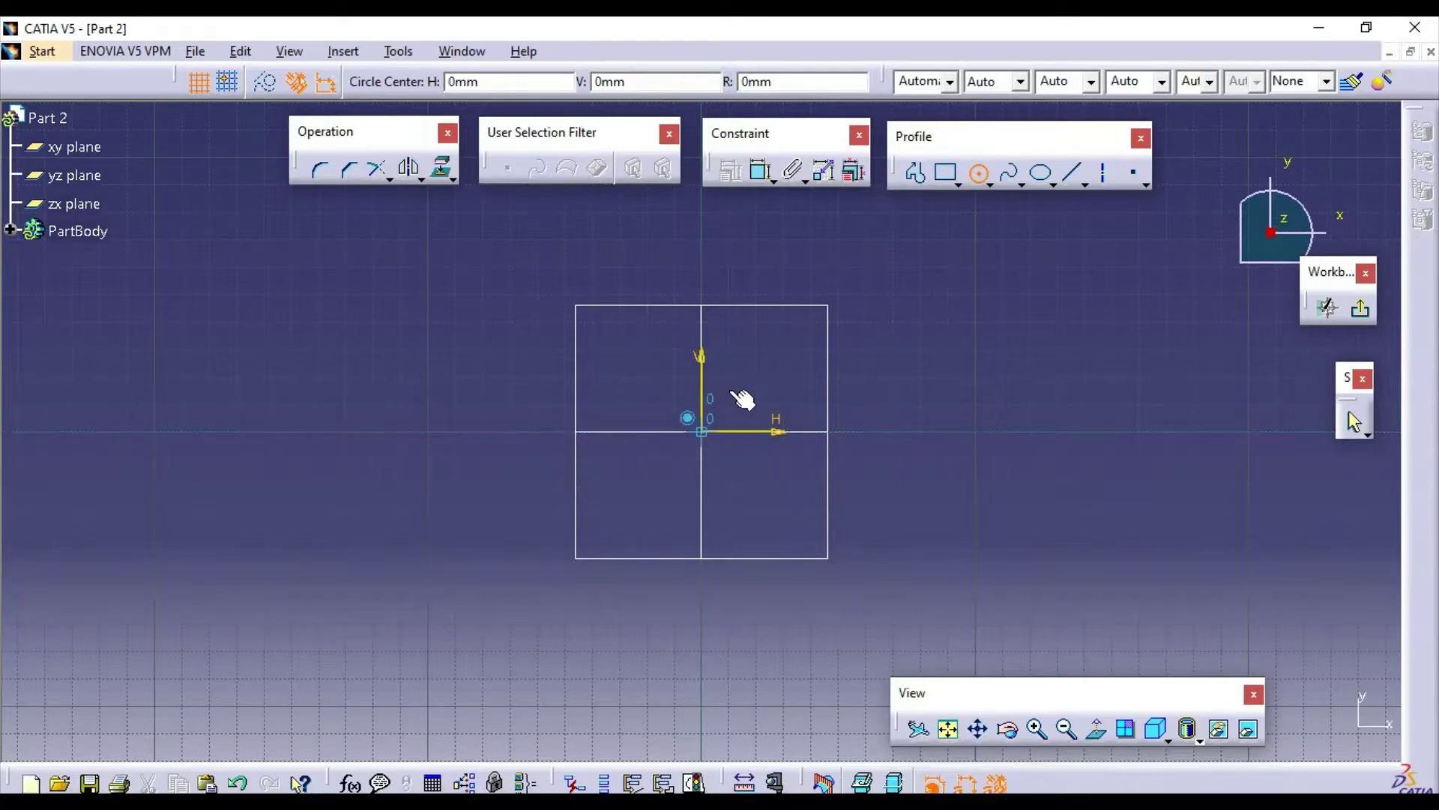
left_click(778, 371)
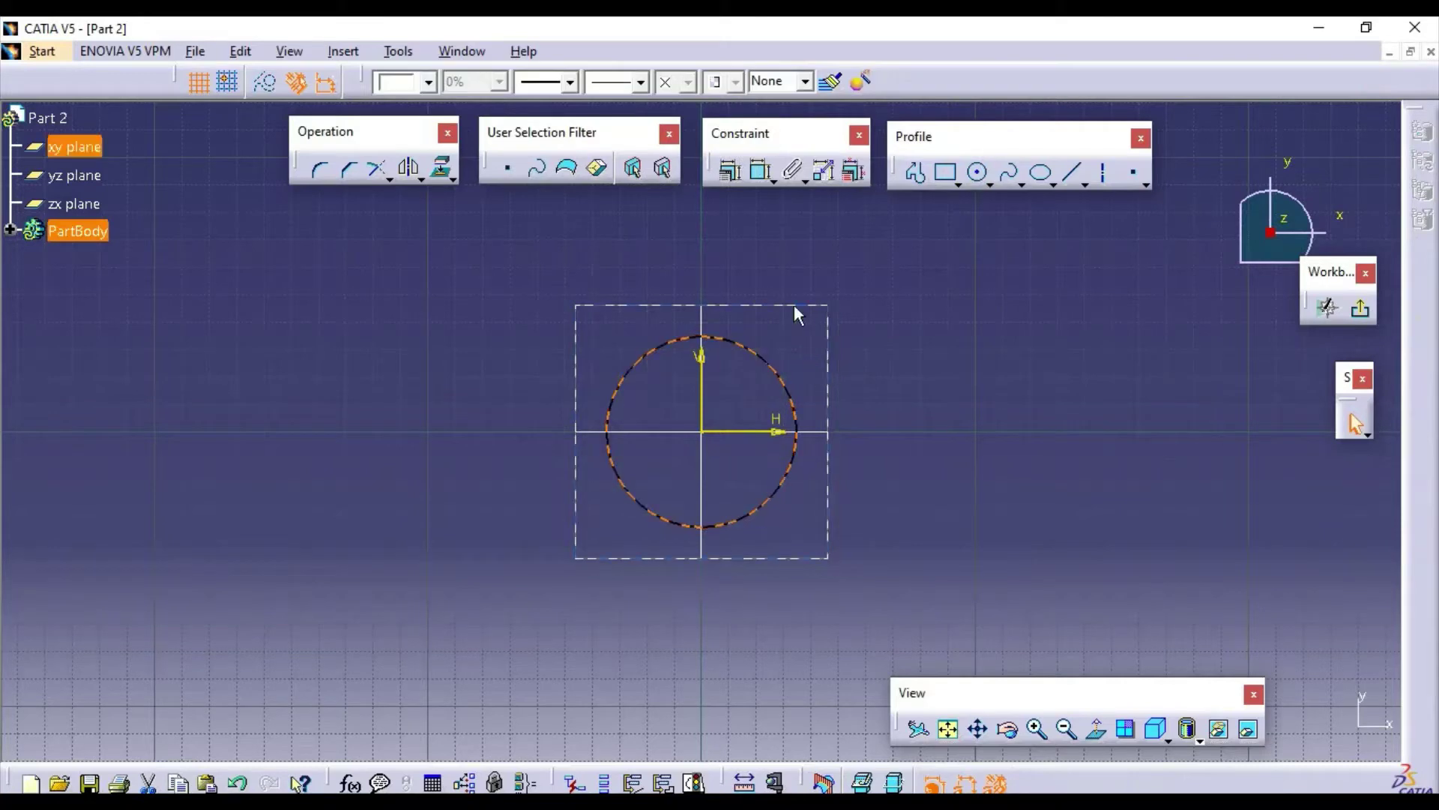
Dimension the circle's diameter and set it to 56 mm.
left_click(763, 171)
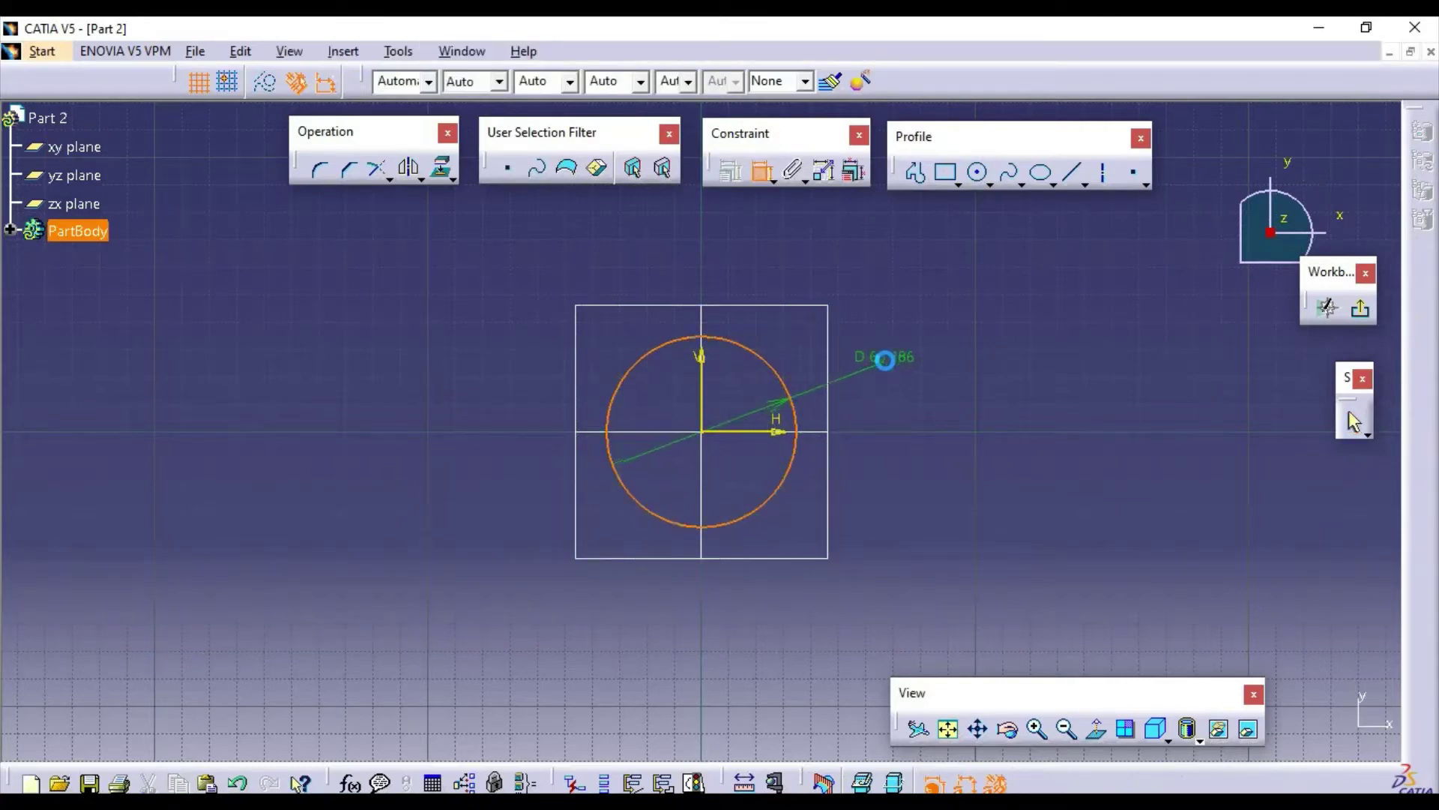
left_click(889, 354)
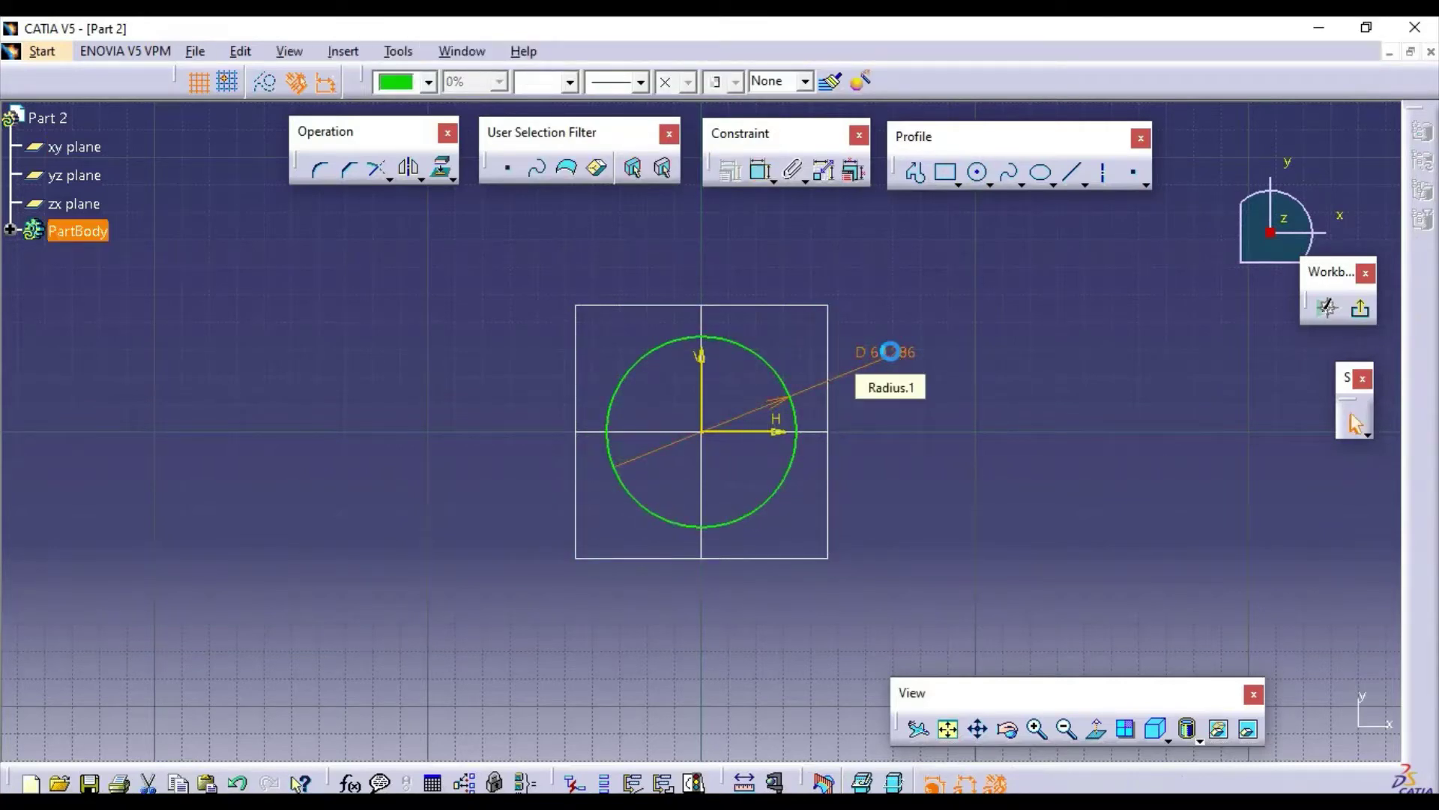
double_click(893, 352)
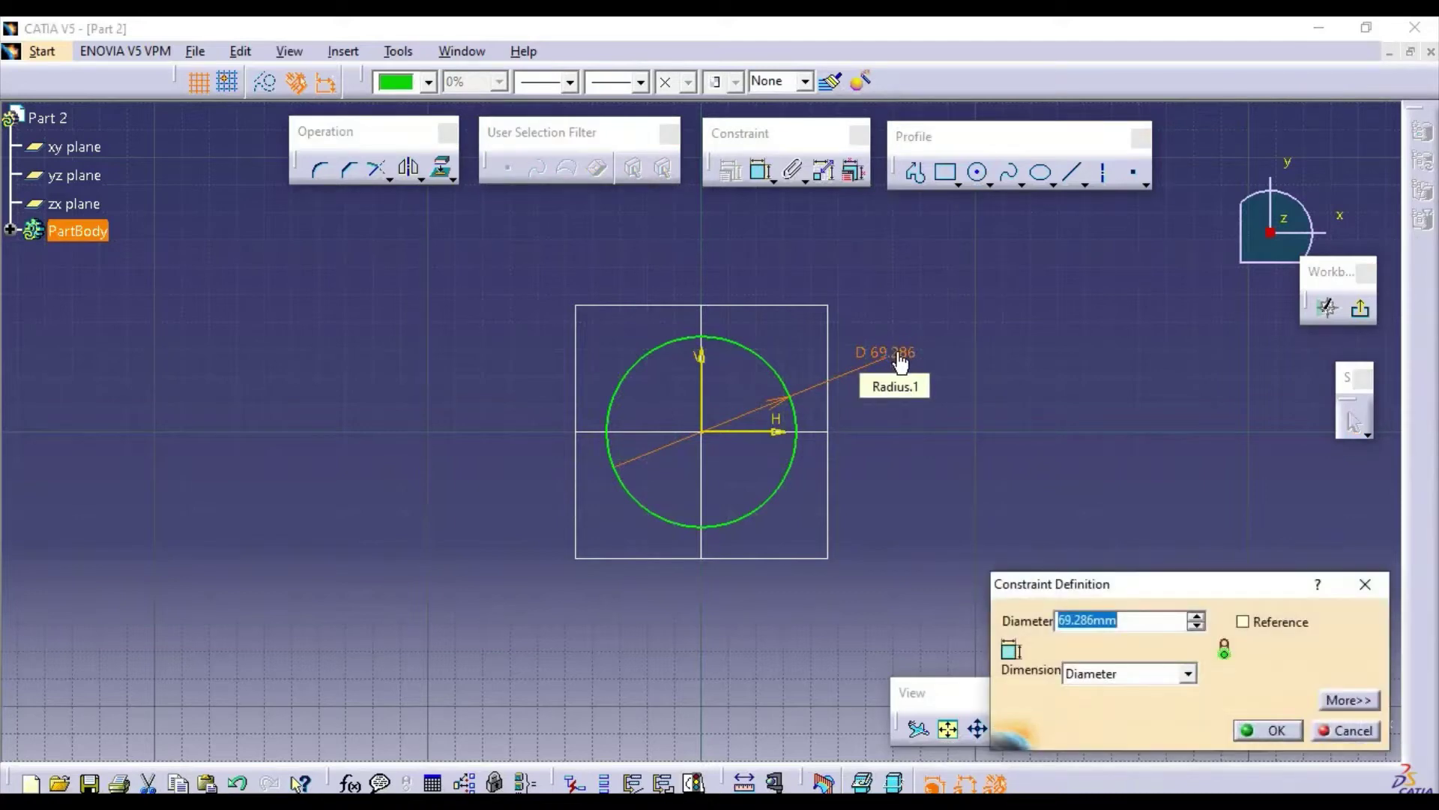
type("56")
key("Return")
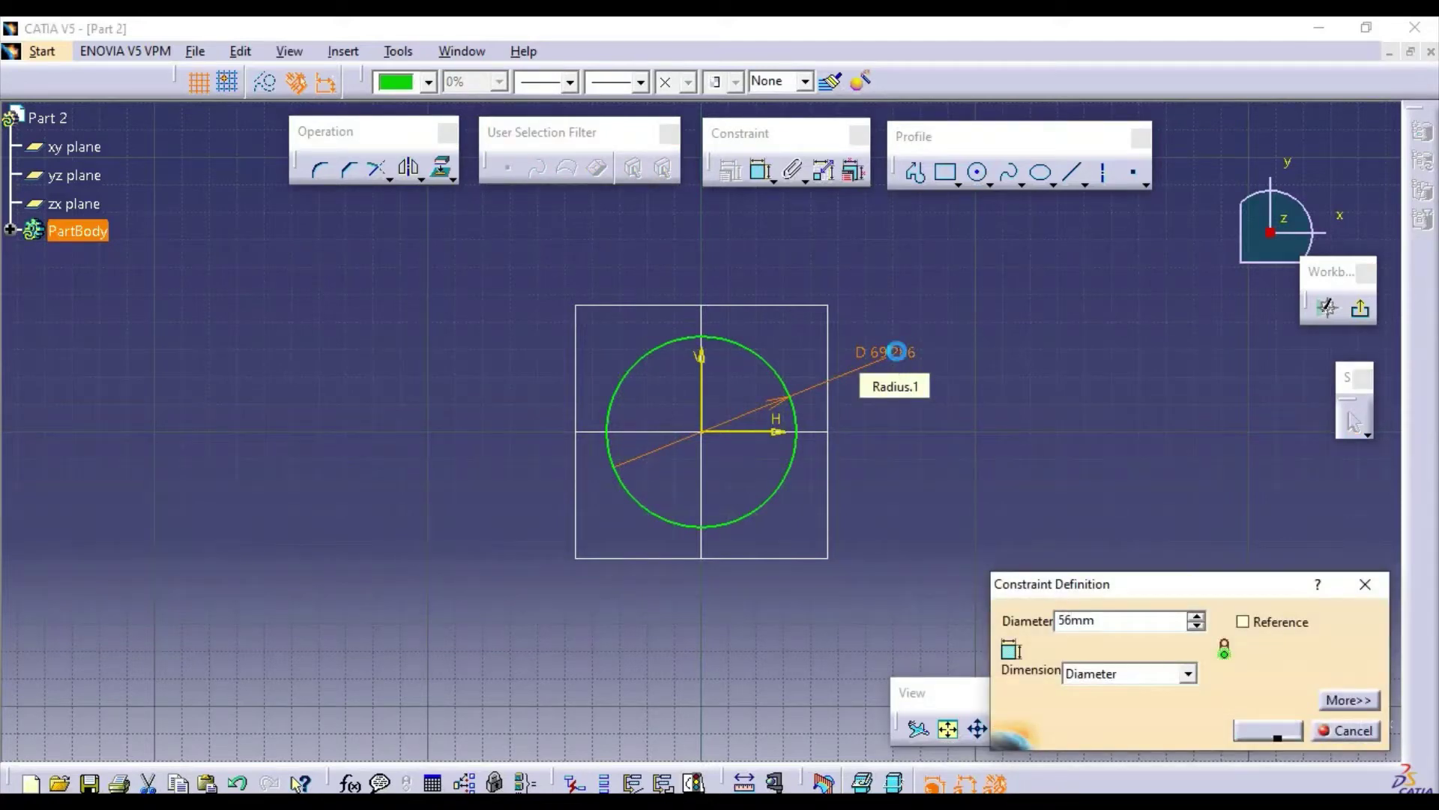
left_click(968, 502)
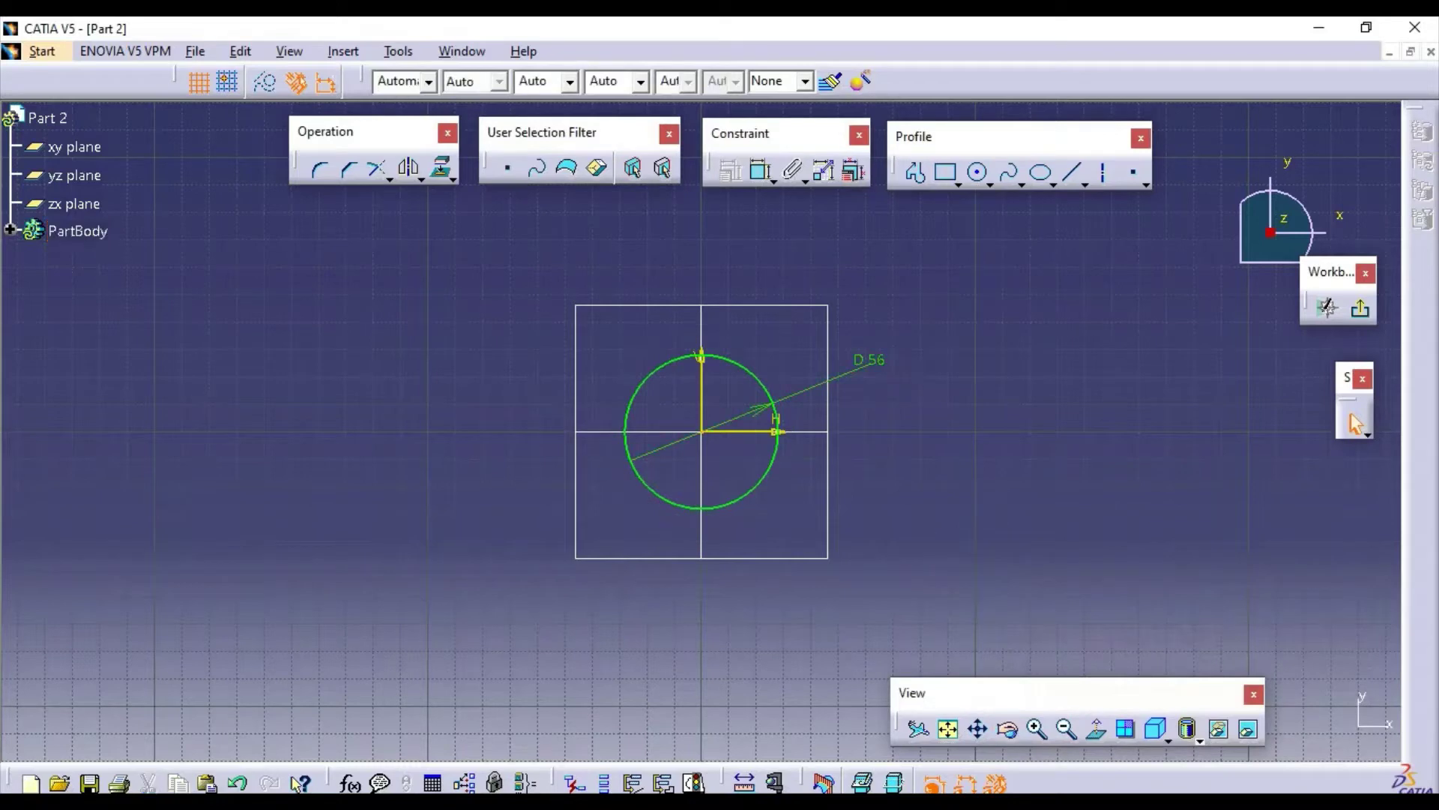
Check the reference drawing and sketch a concentric inner circle about 37 mm in diameter at the origin.
left_click(495, 801)
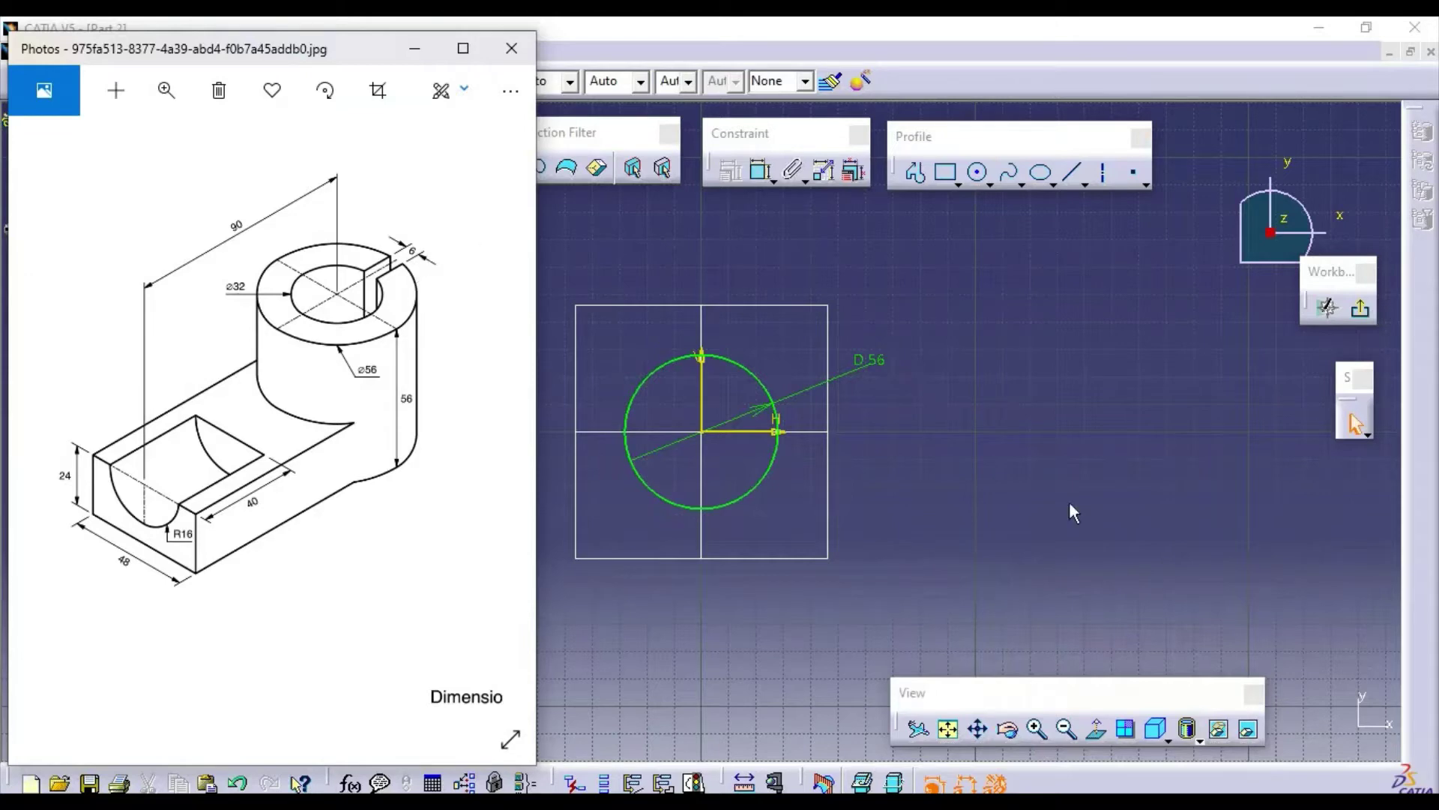
left_click(1046, 430)
left_click(978, 174)
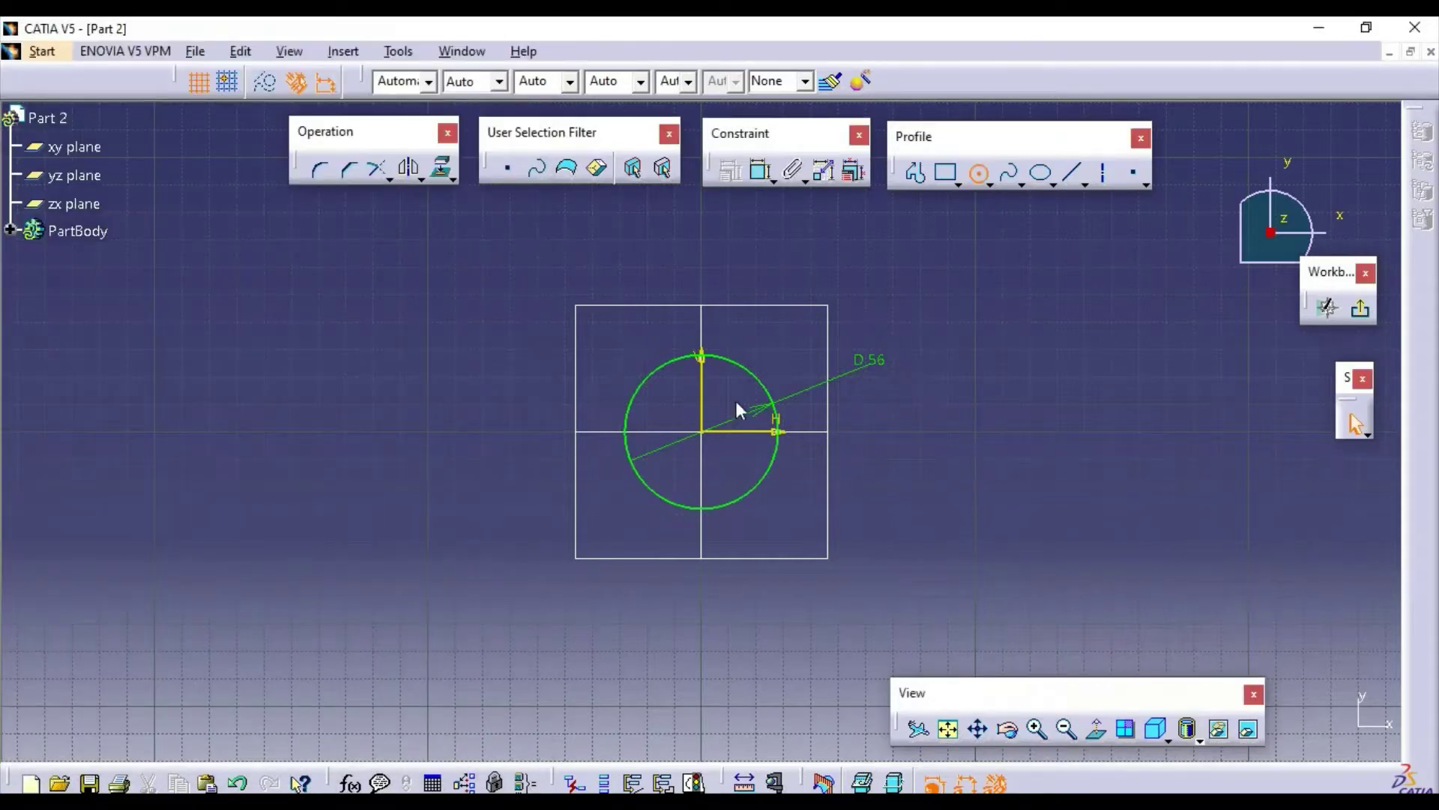
left_click(702, 432)
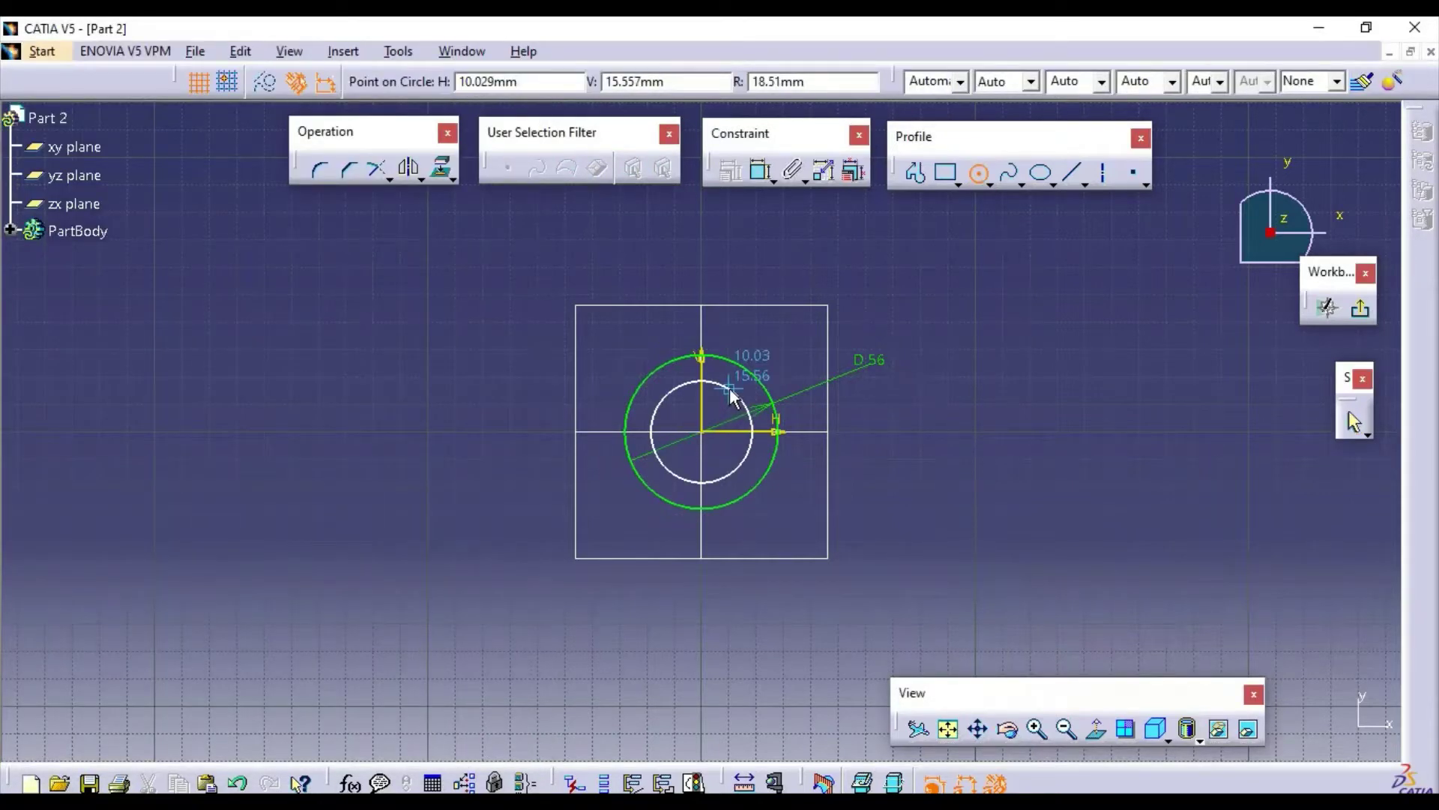
left_click(732, 386)
Dimension the inner circle's diameter and set it to 32 mm.
left_click(760, 171)
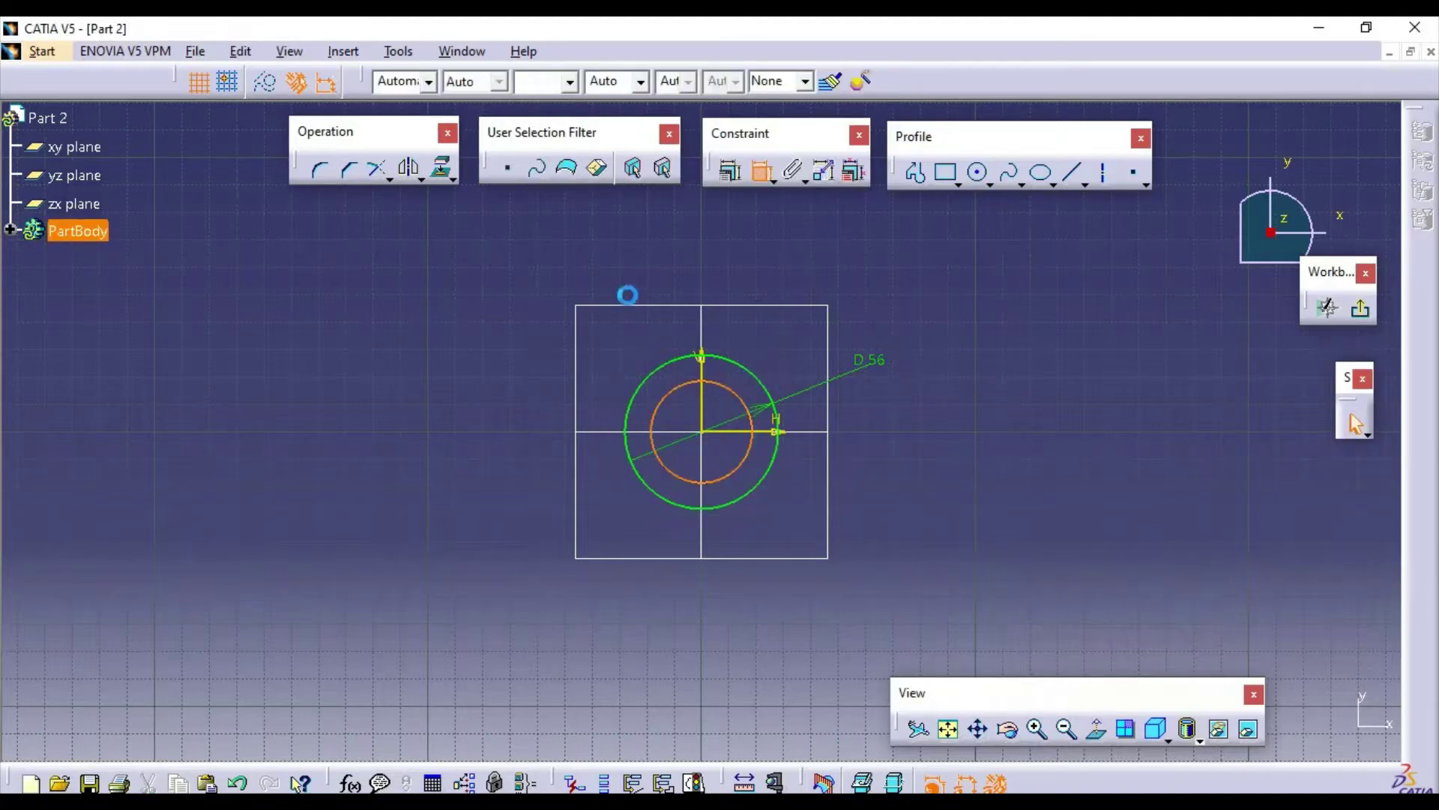
left_click(616, 336)
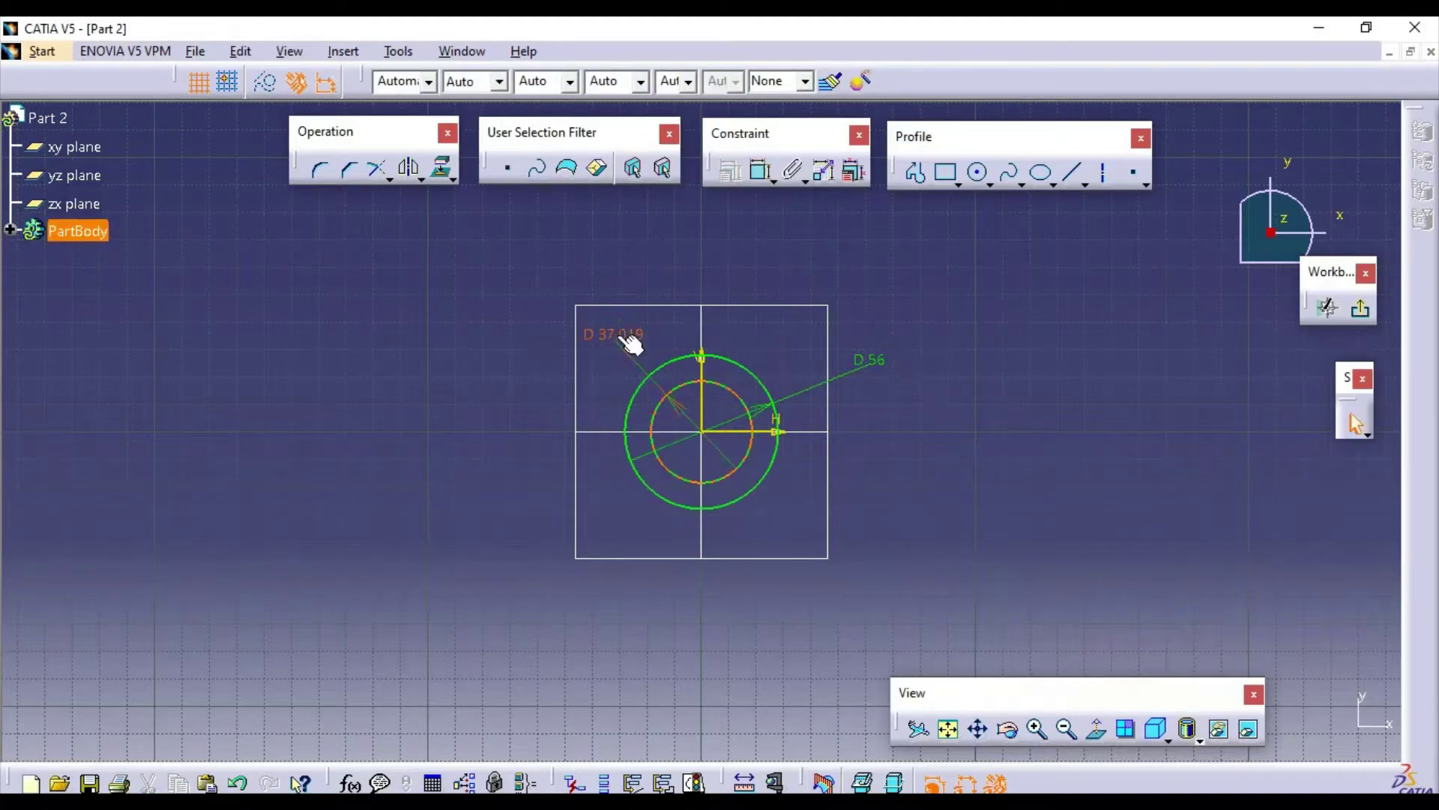
double_click(616, 336)
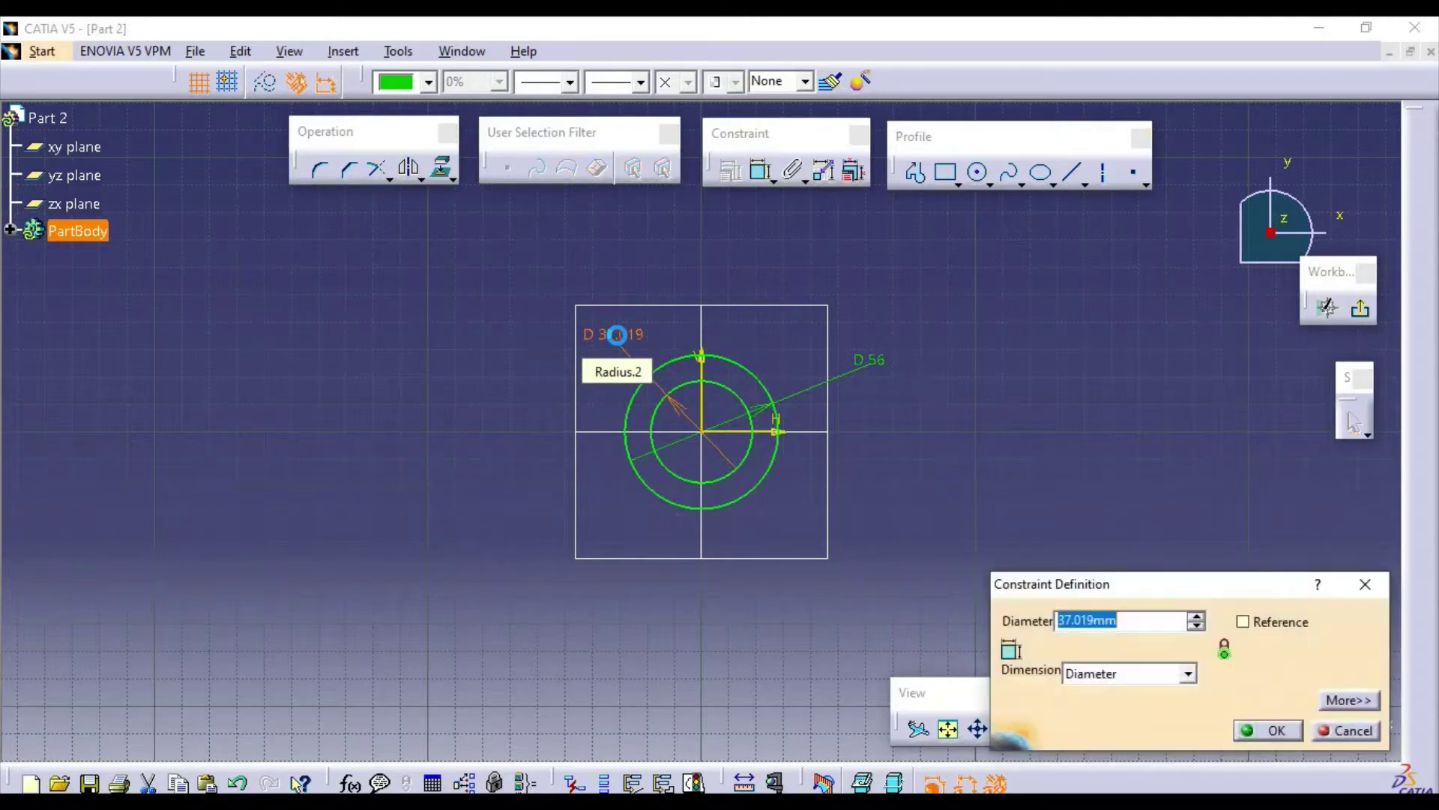
type("32")
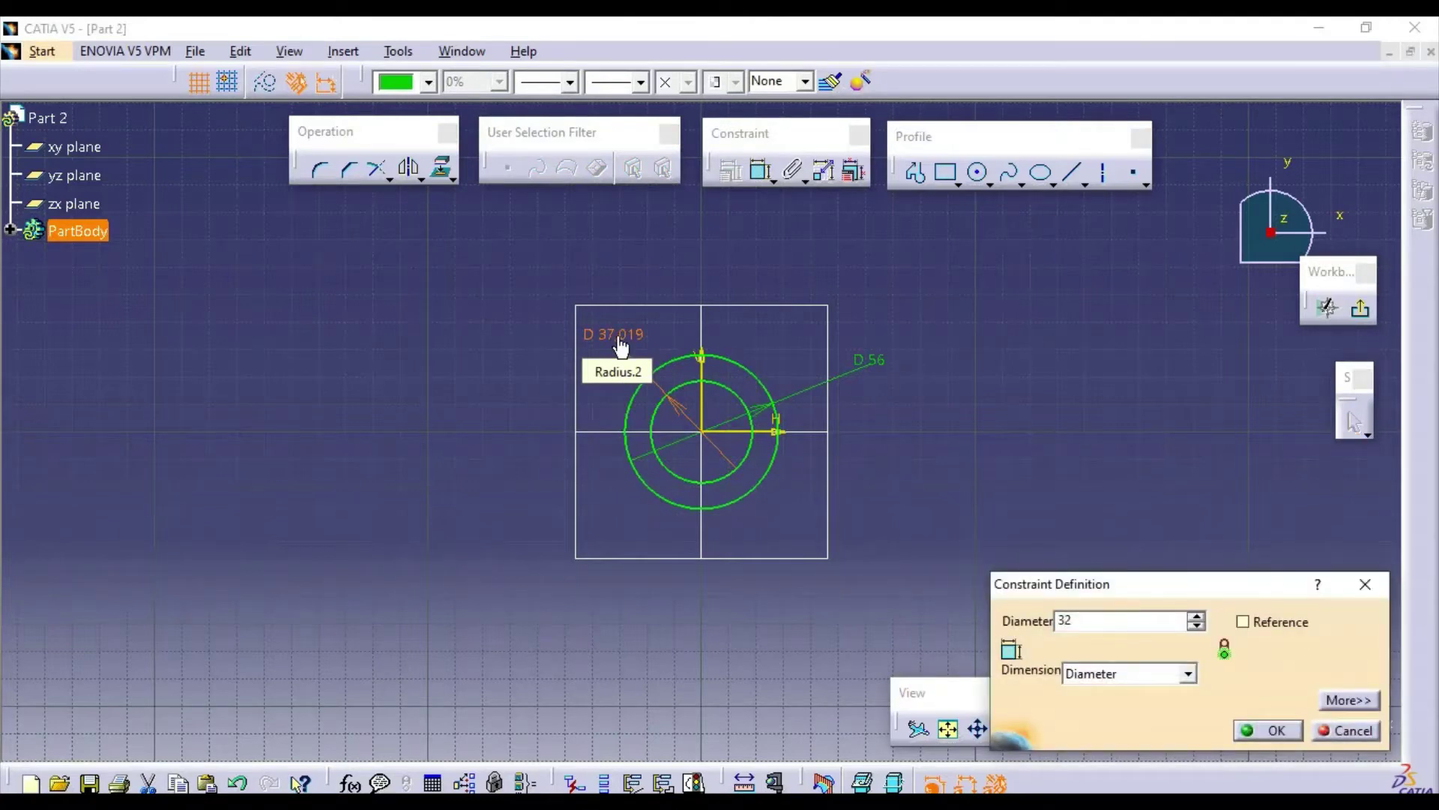
key("Return")
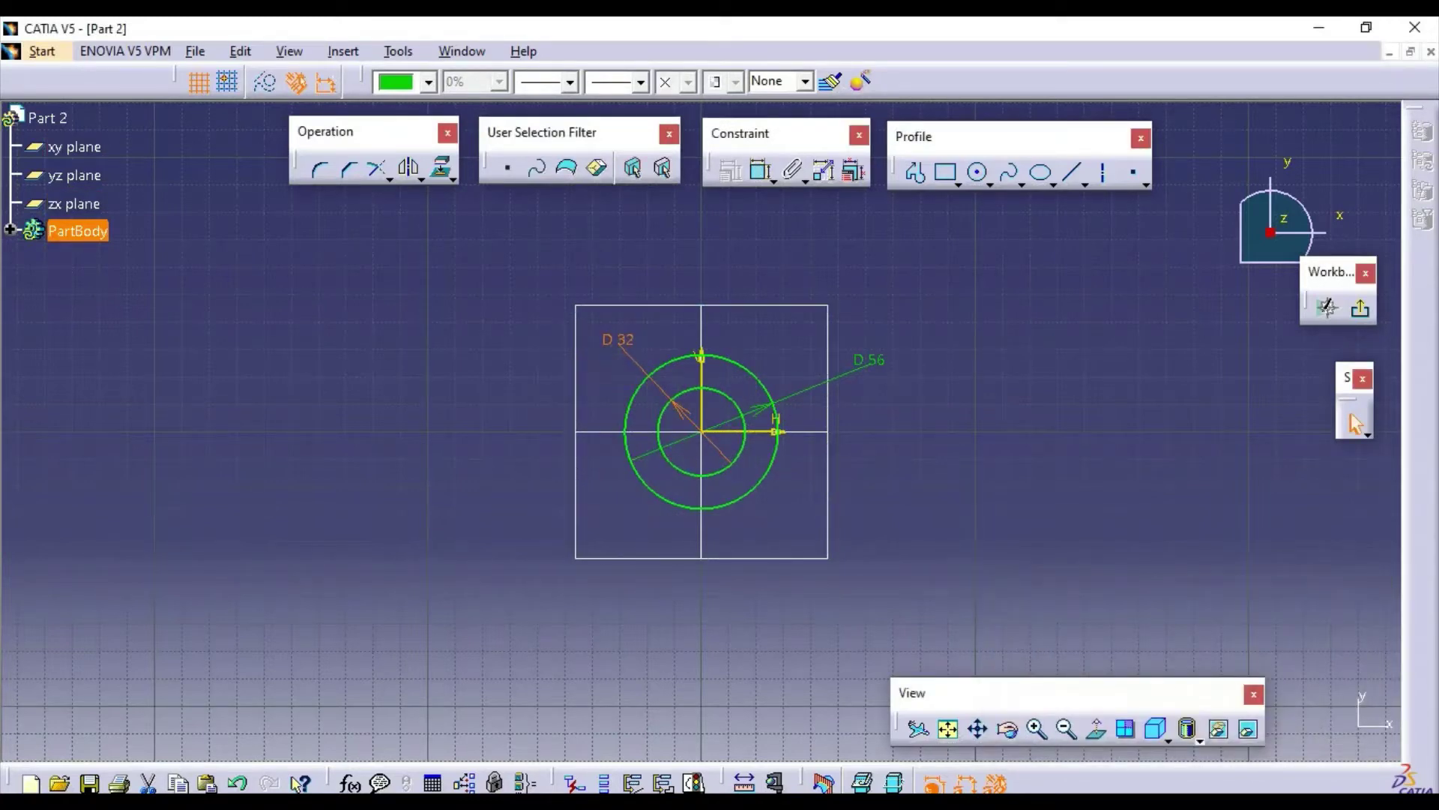
Check the slot in the reference drawing and sketch a construction line along the positive H axis, from inside the inner circle to beyond the outer one.
key("alt+Tab")
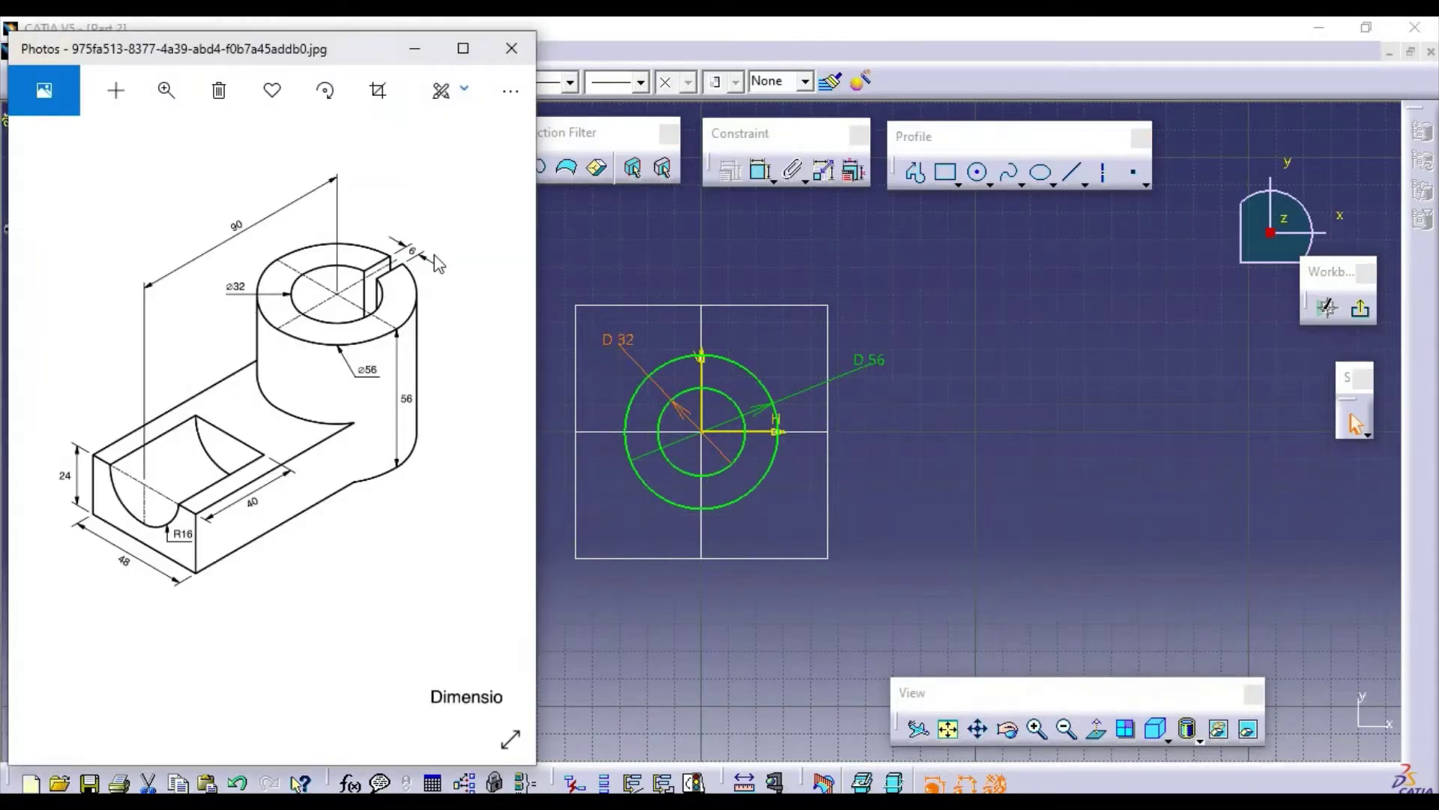
left_click(917, 452)
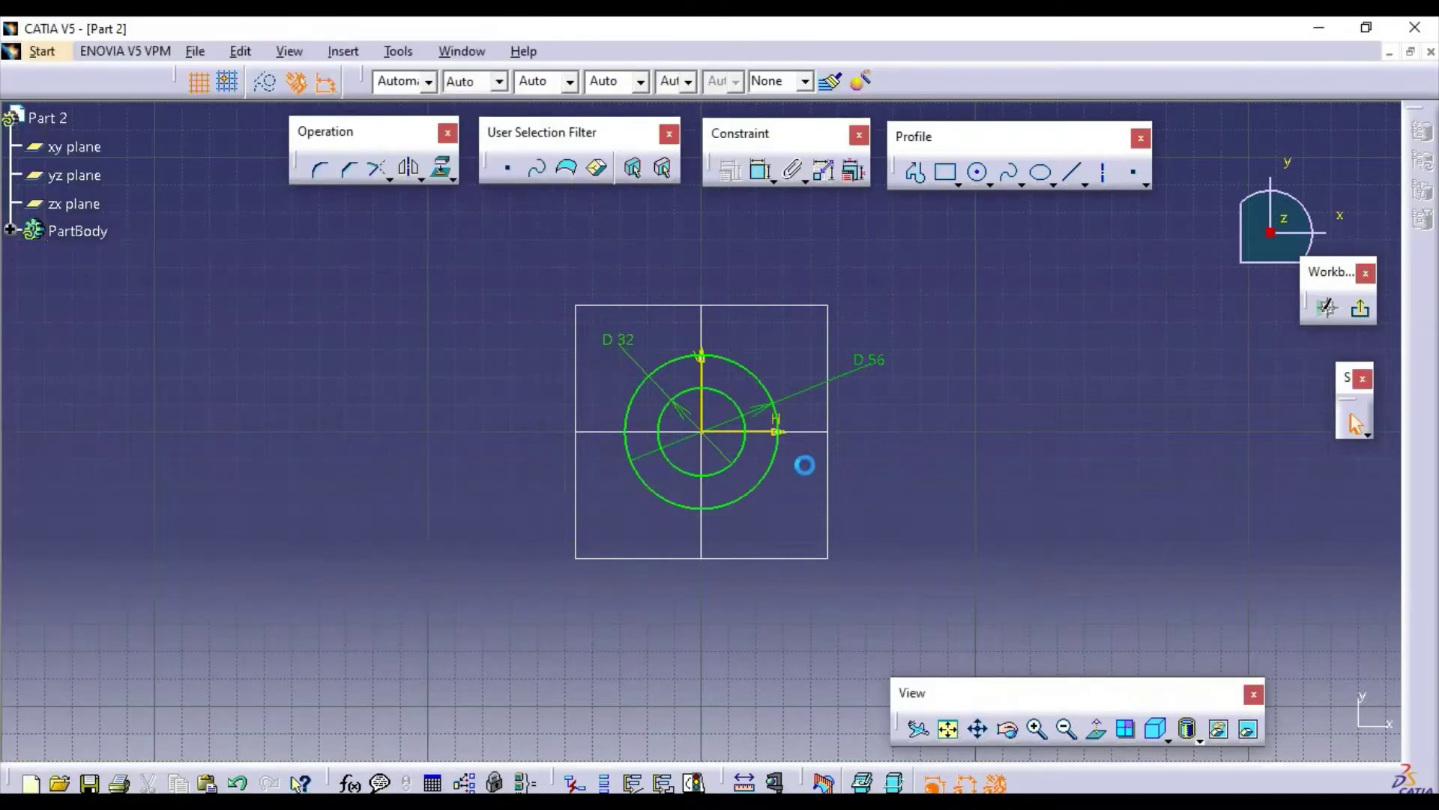
mouse_move(796, 451)
middle_mouse_down()
mouse_move(853, 255)
mouse_move(935, 344)
middle_mouse_up()
middle_click_drag(1031, 465, 926, 465)
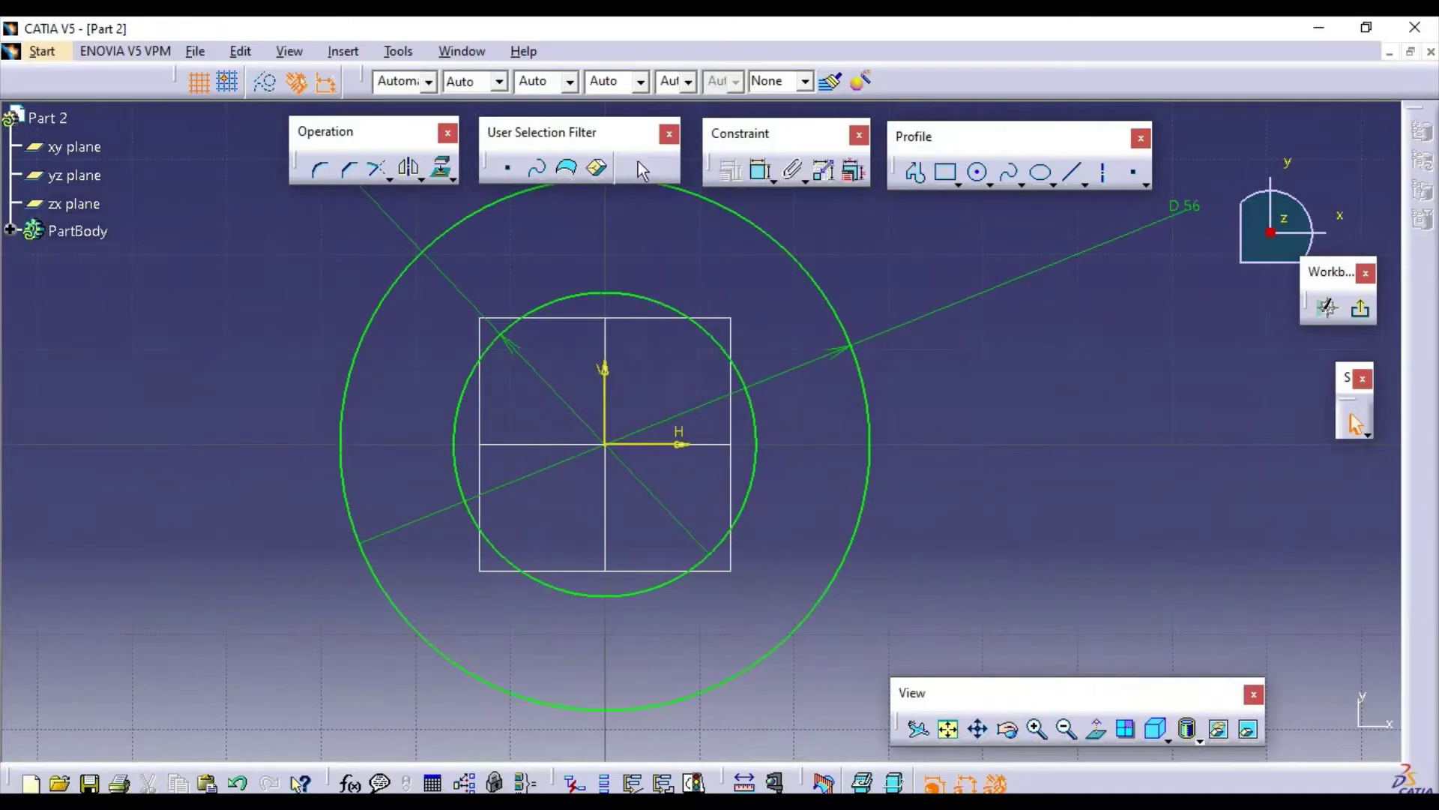
left_click(568, 184)
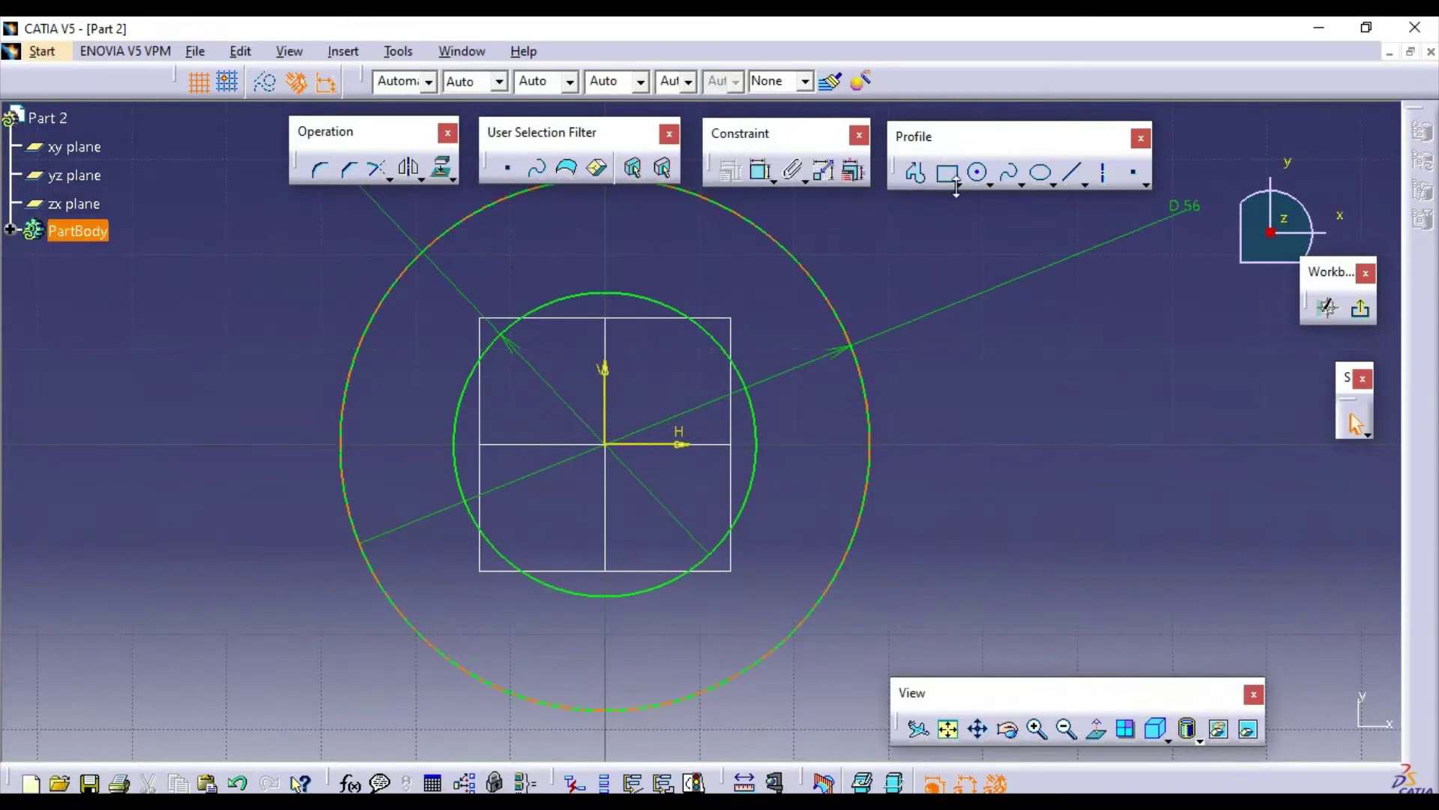
left_click(1077, 174)
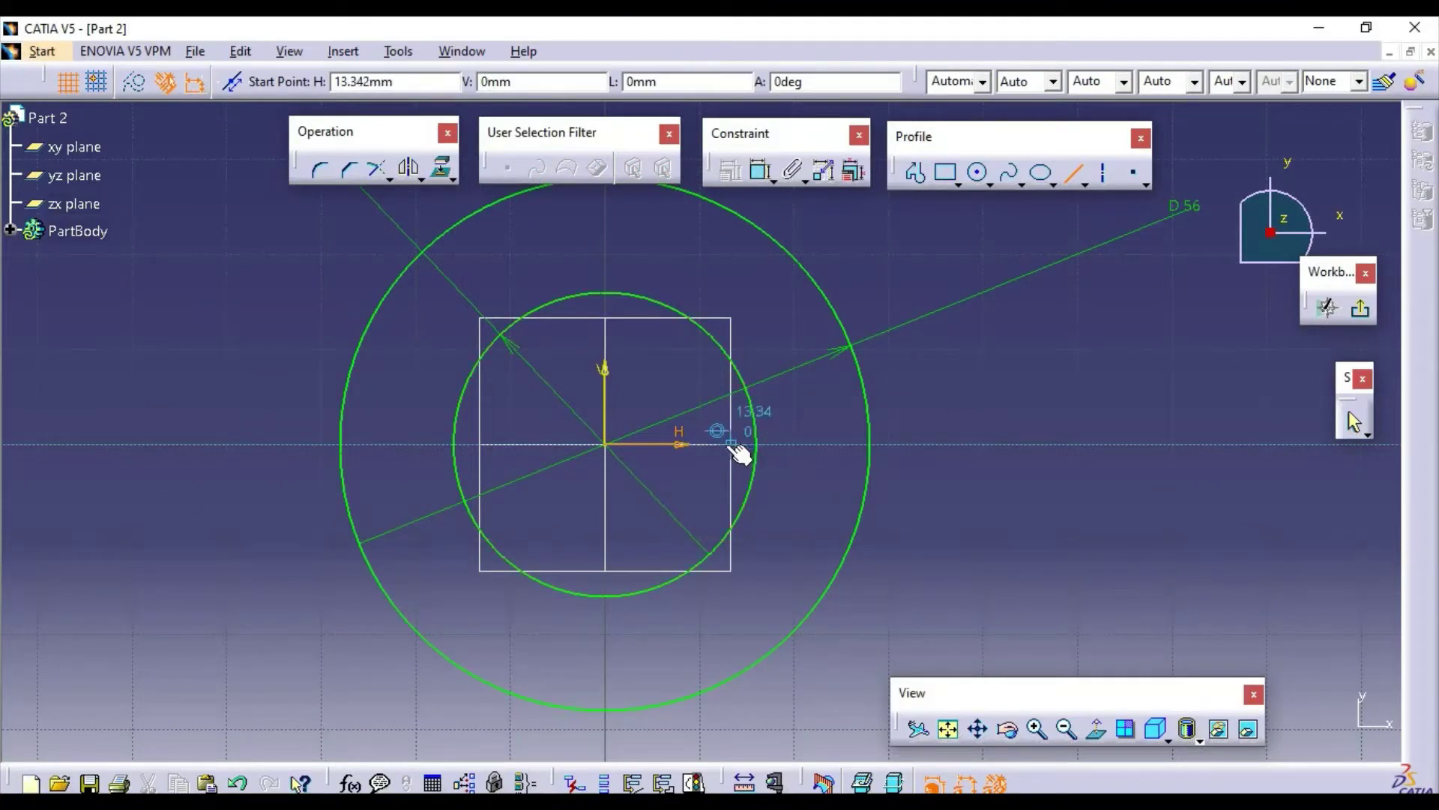
left_click(731, 444)
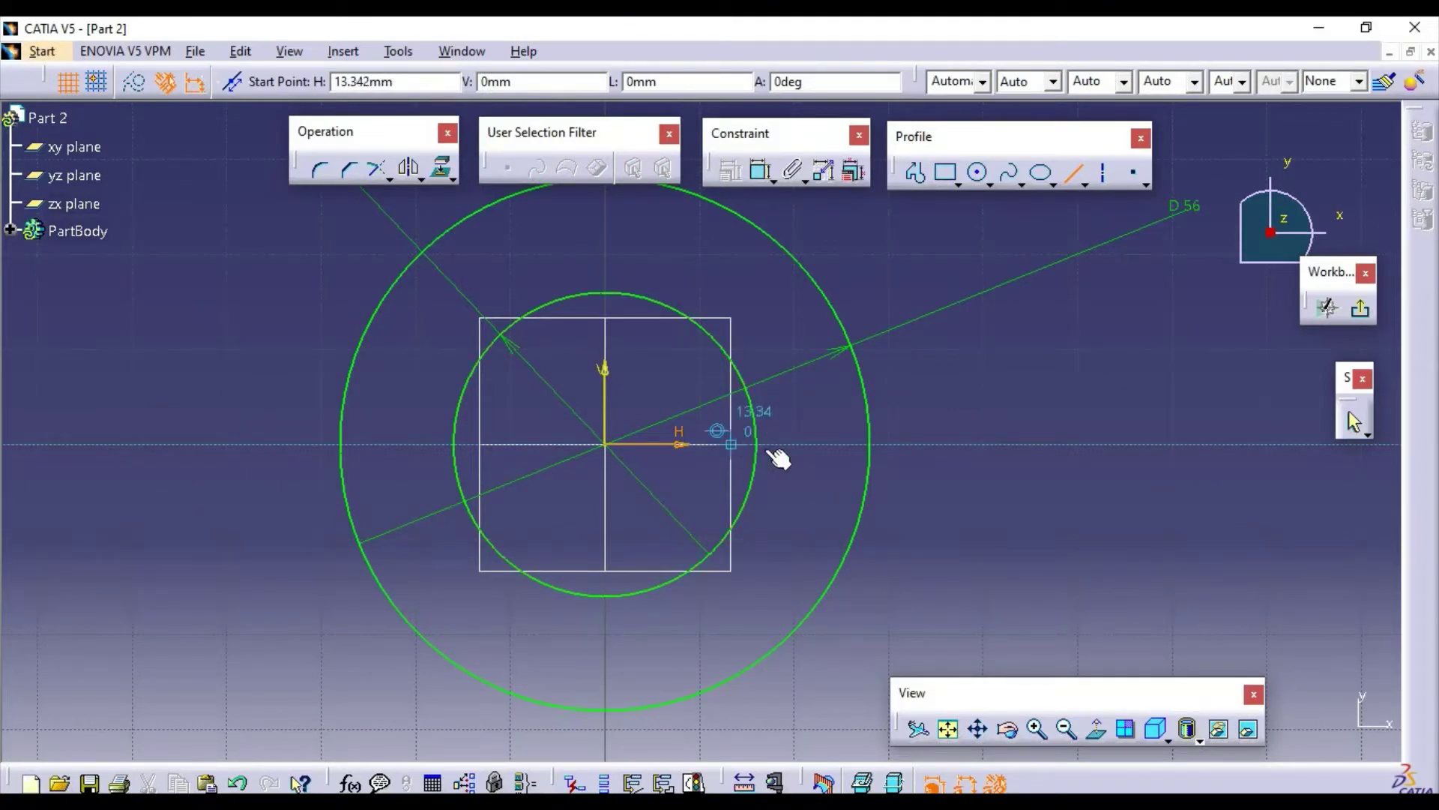
left_click(918, 443)
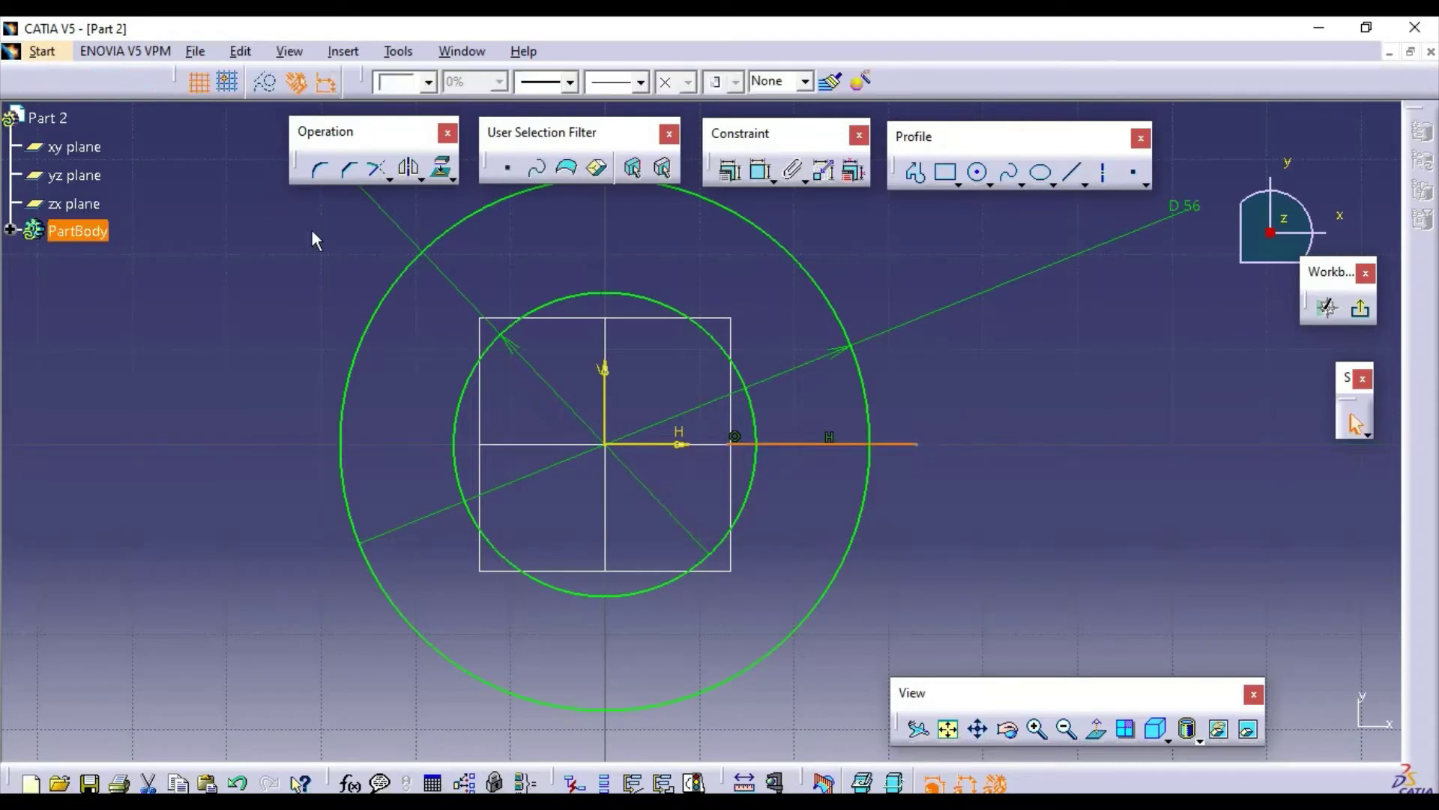
left_click(267, 84)
left_click(1143, 467)
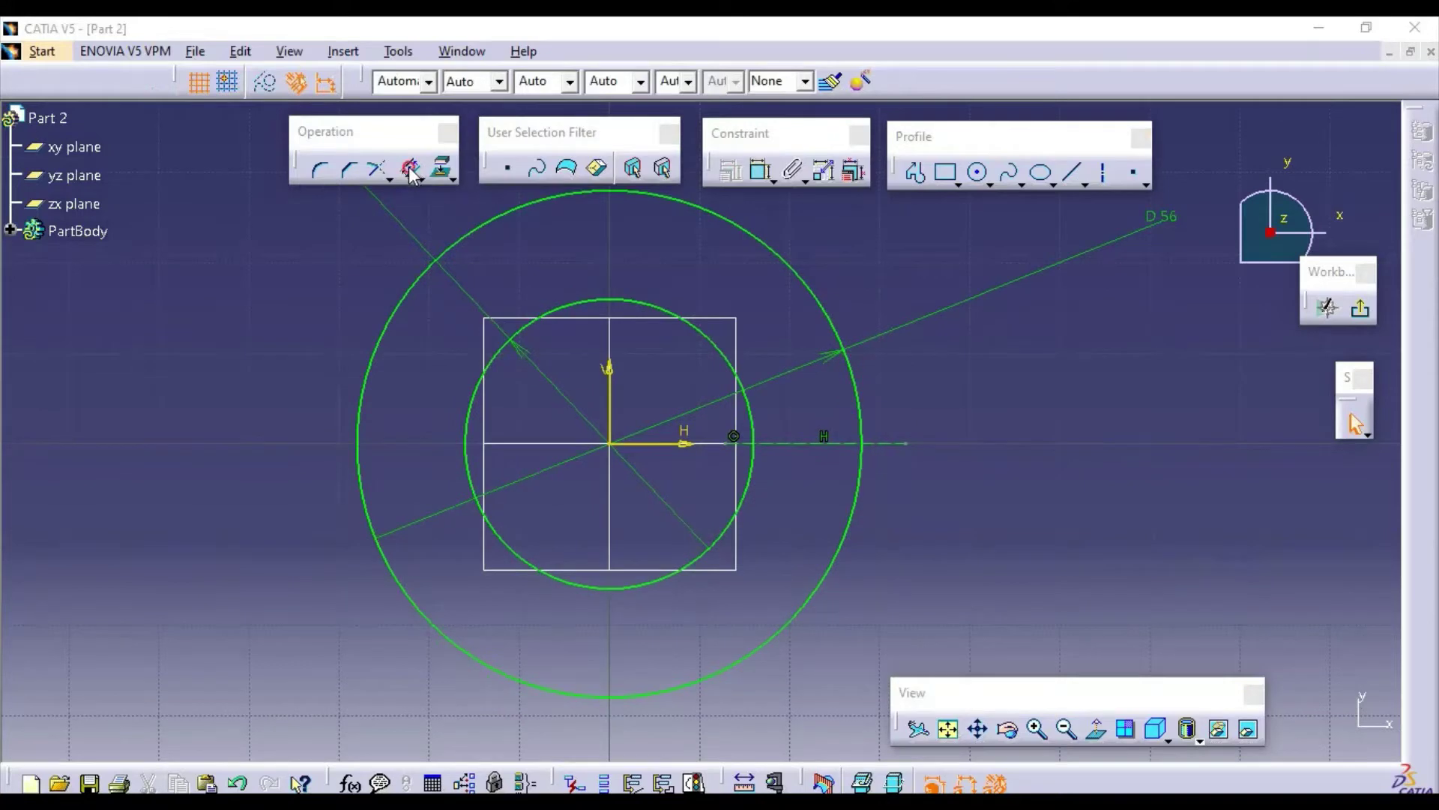
Offset the horizontal construction line by 3 mm symmetrically to both sides for the slot edges.
left_click(411, 170)
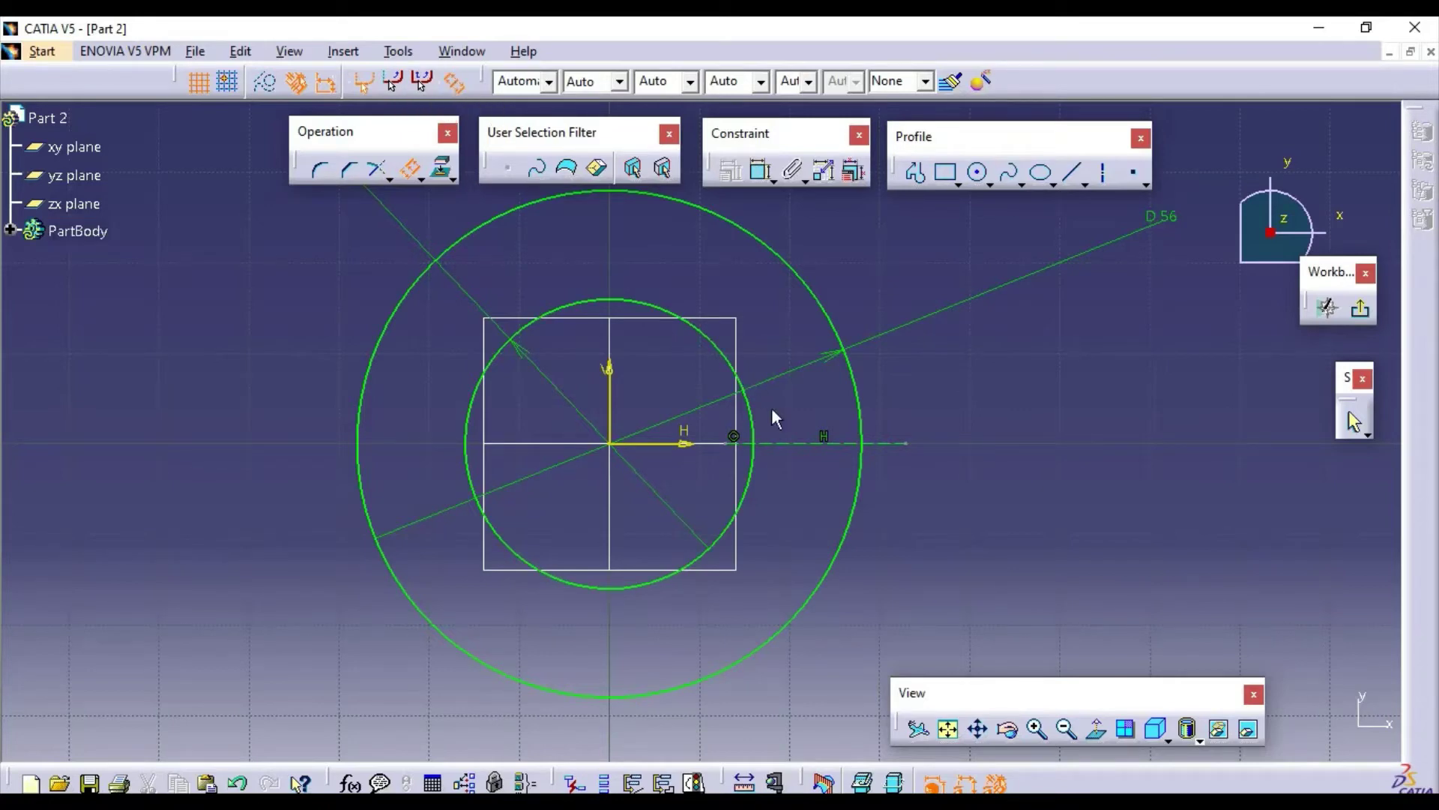
left_click(791, 444)
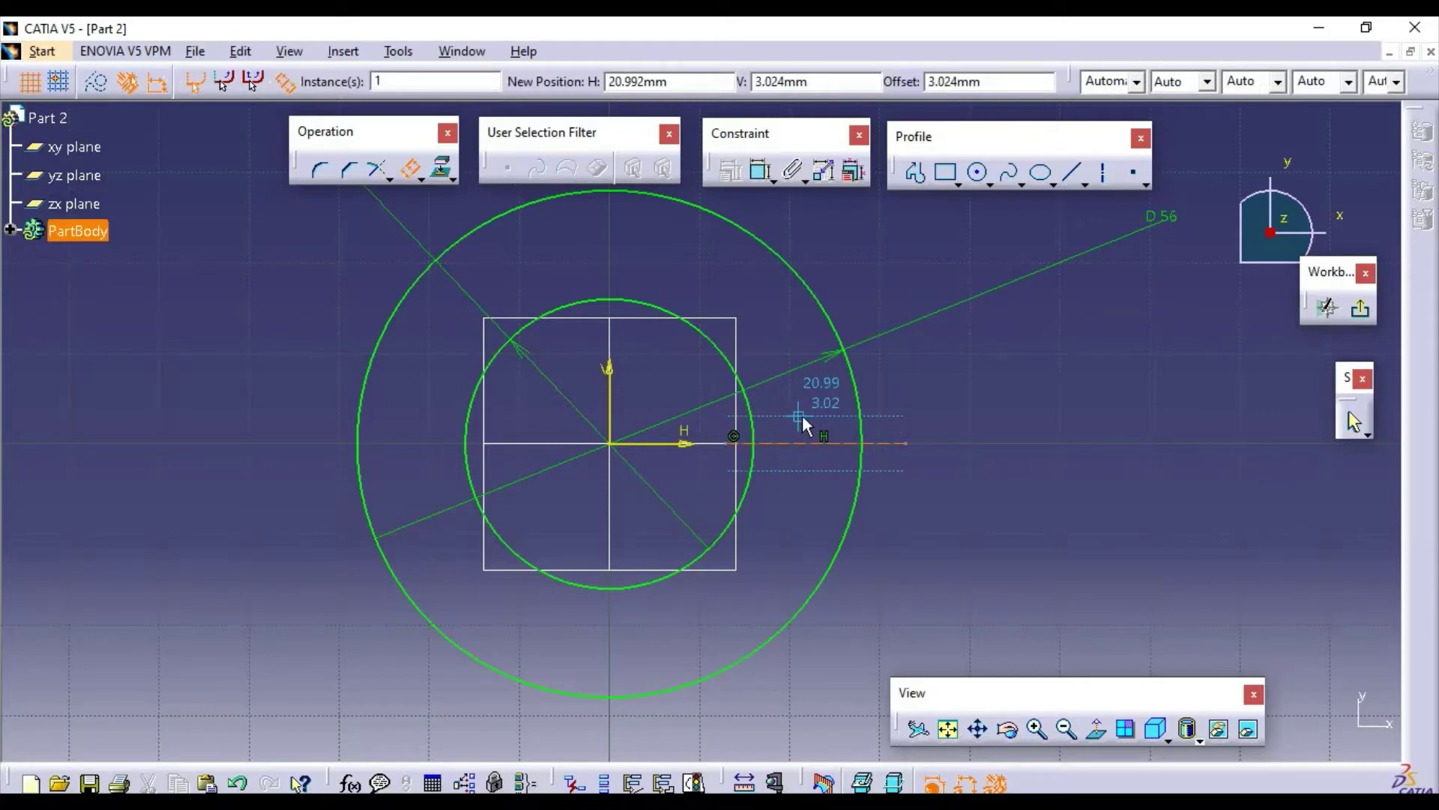
key("Tab")
key("Tab")
key("Tab")
type("3")
key("Return")
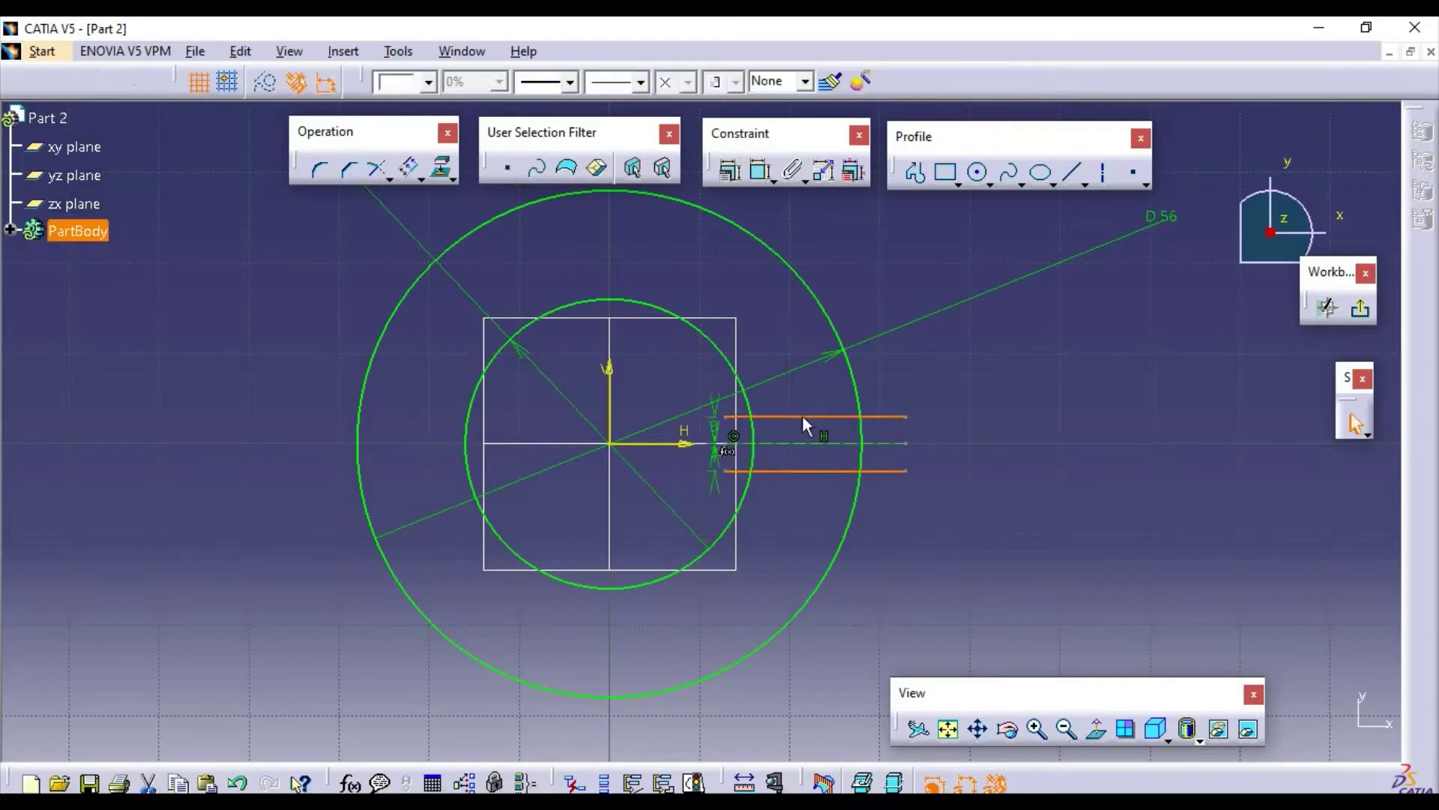
left_click(1020, 472)
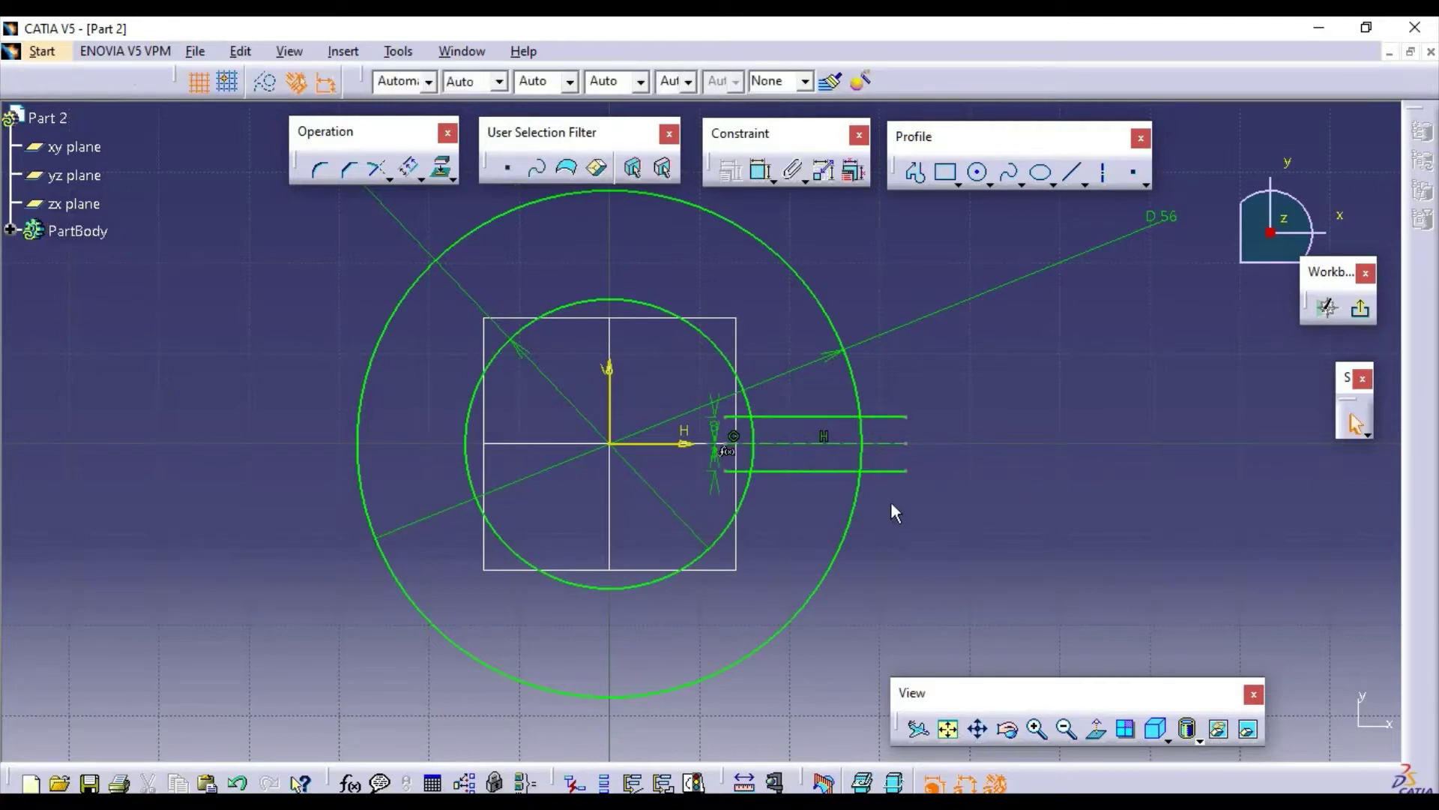
Trim away the ends of both slot edge lines that lie inside the inner circle using Quick Trim.
mouse_move(915, 511)
middle_mouse_down("ctrl")
mouse_move(915, 430)
mouse_move(954, 453)
mouse_move(970, 440)
mouse_move(947, 446)
middle_mouse_up("ctrl")
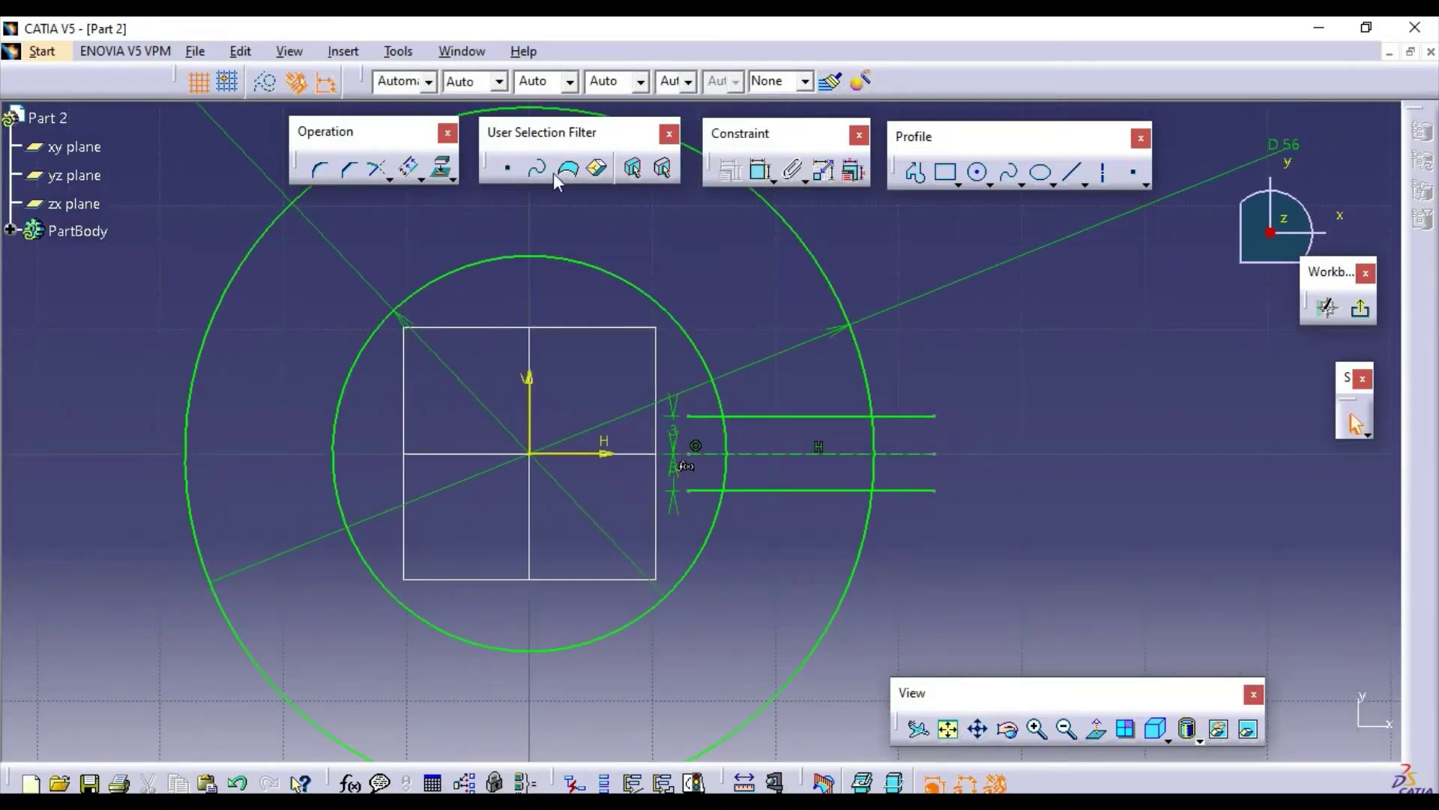
left_click(422, 178)
left_click(387, 180)
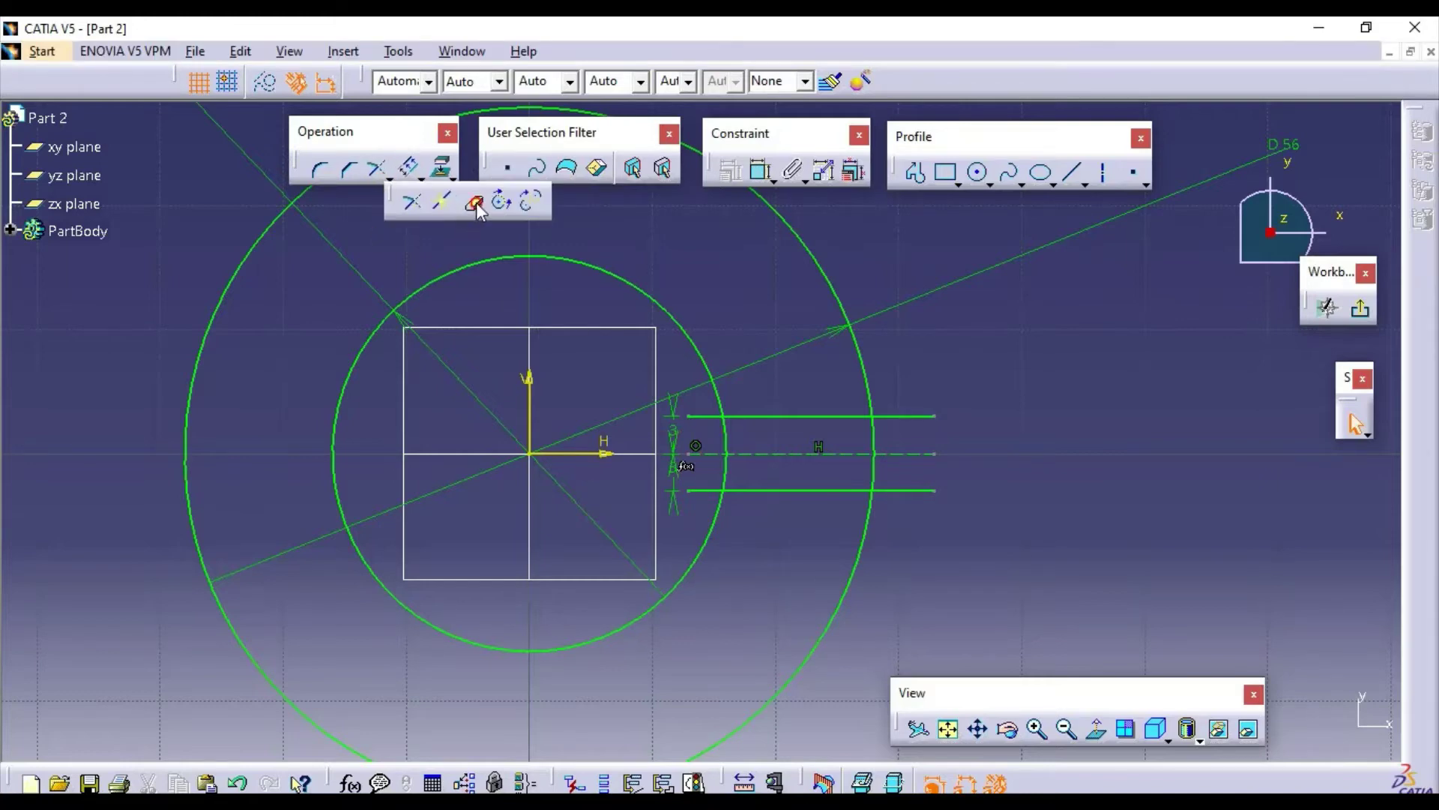
left_click(476, 203)
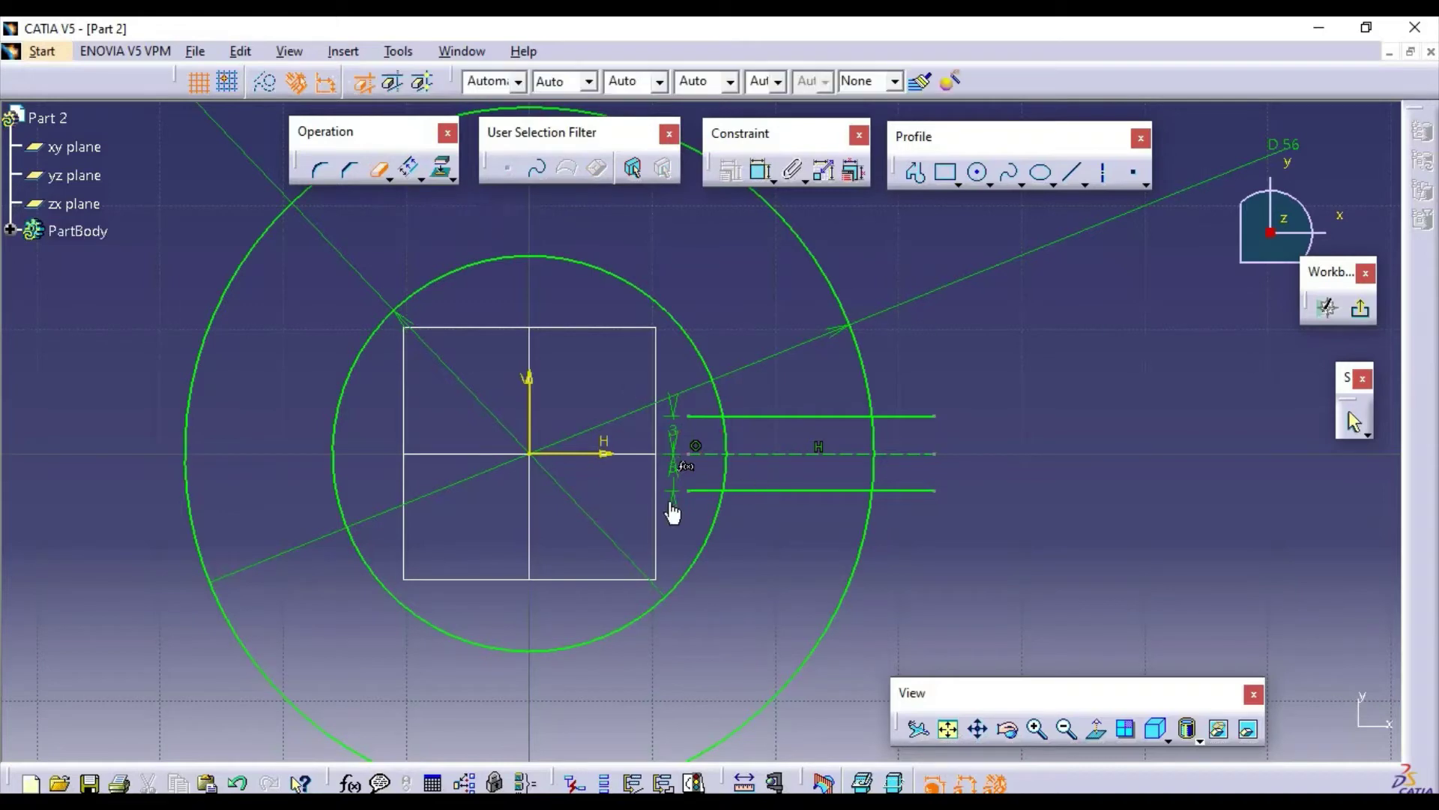
left_click(702, 489)
left_click(710, 417)
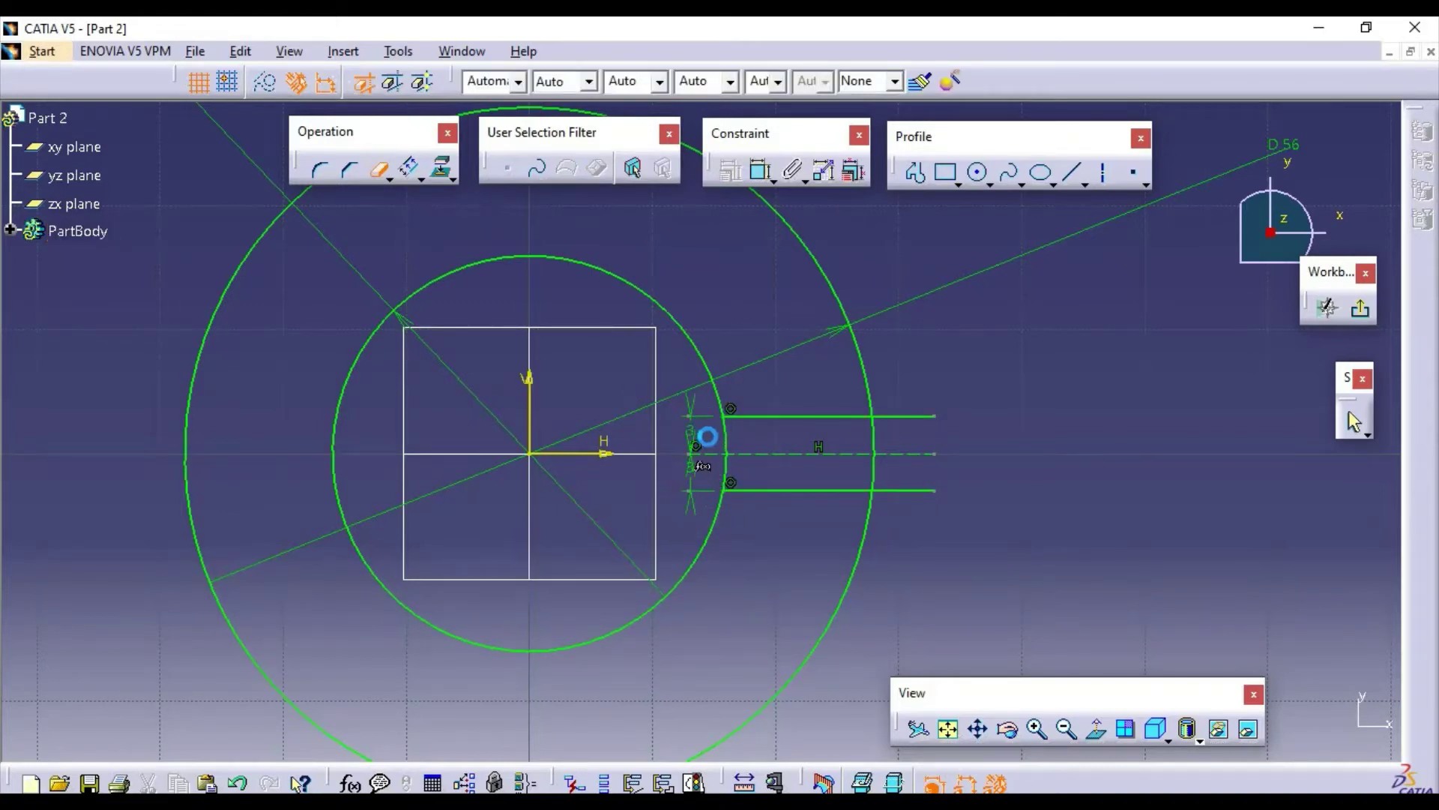
Trim the circle arcs between the two slot edges and the line ends beyond the outer circle, leaving an open slotted ring.
left_click(725, 455)
left_click(877, 441)
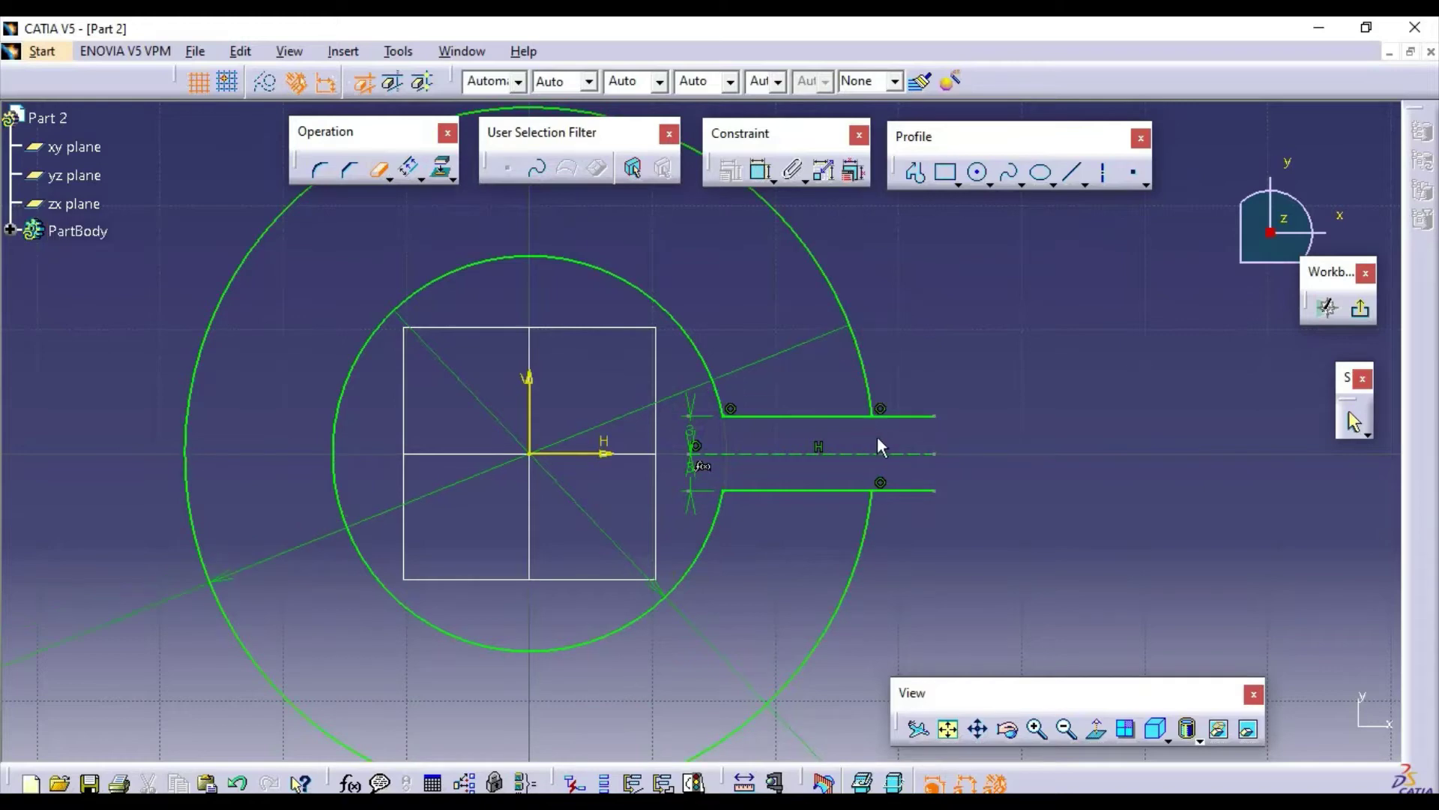
left_click(911, 417)
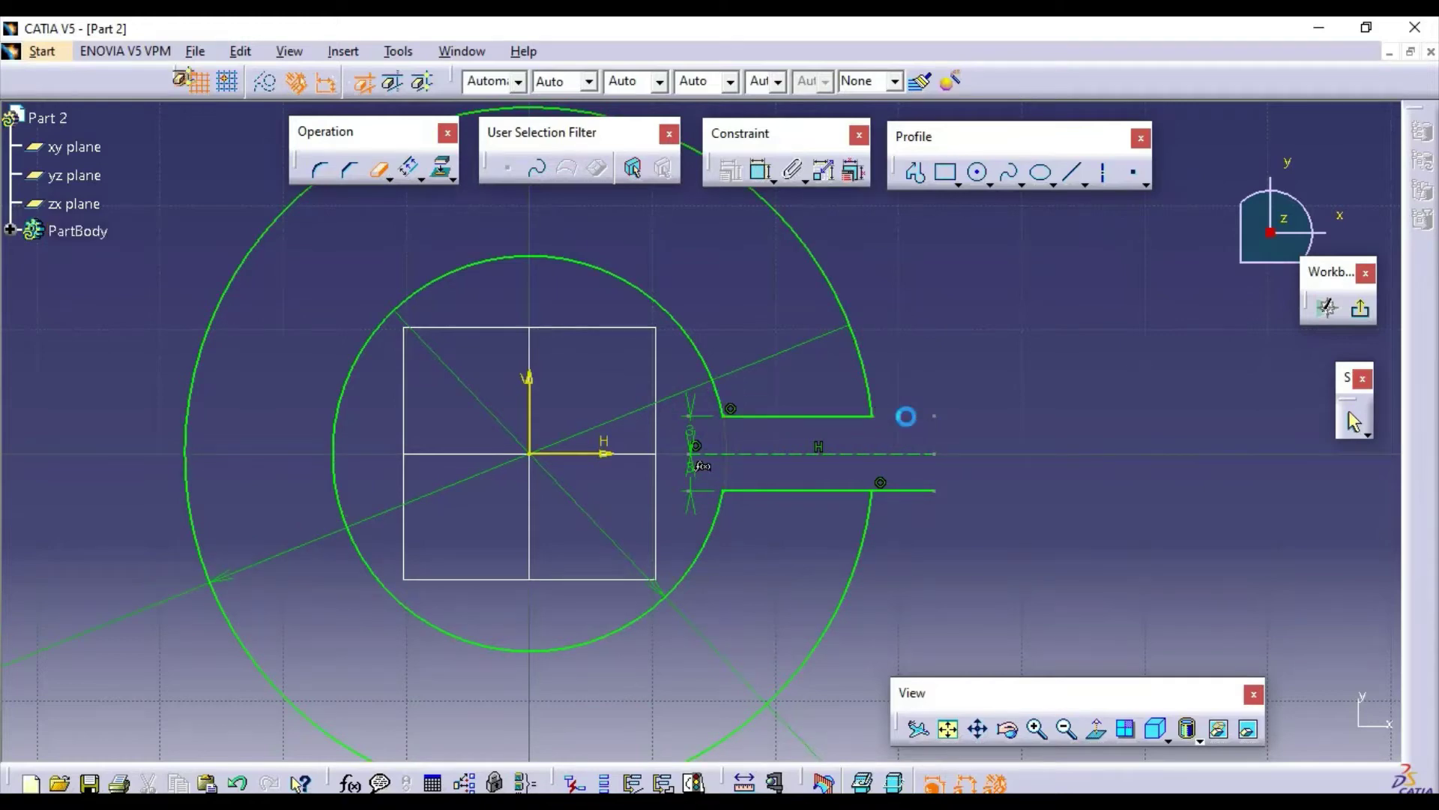
left_click(896, 490)
mouse_move(1069, 459)
middle_mouse_down()
mouse_move(1042, 337)
mouse_move(1056, 188)
middle_mouse_up()
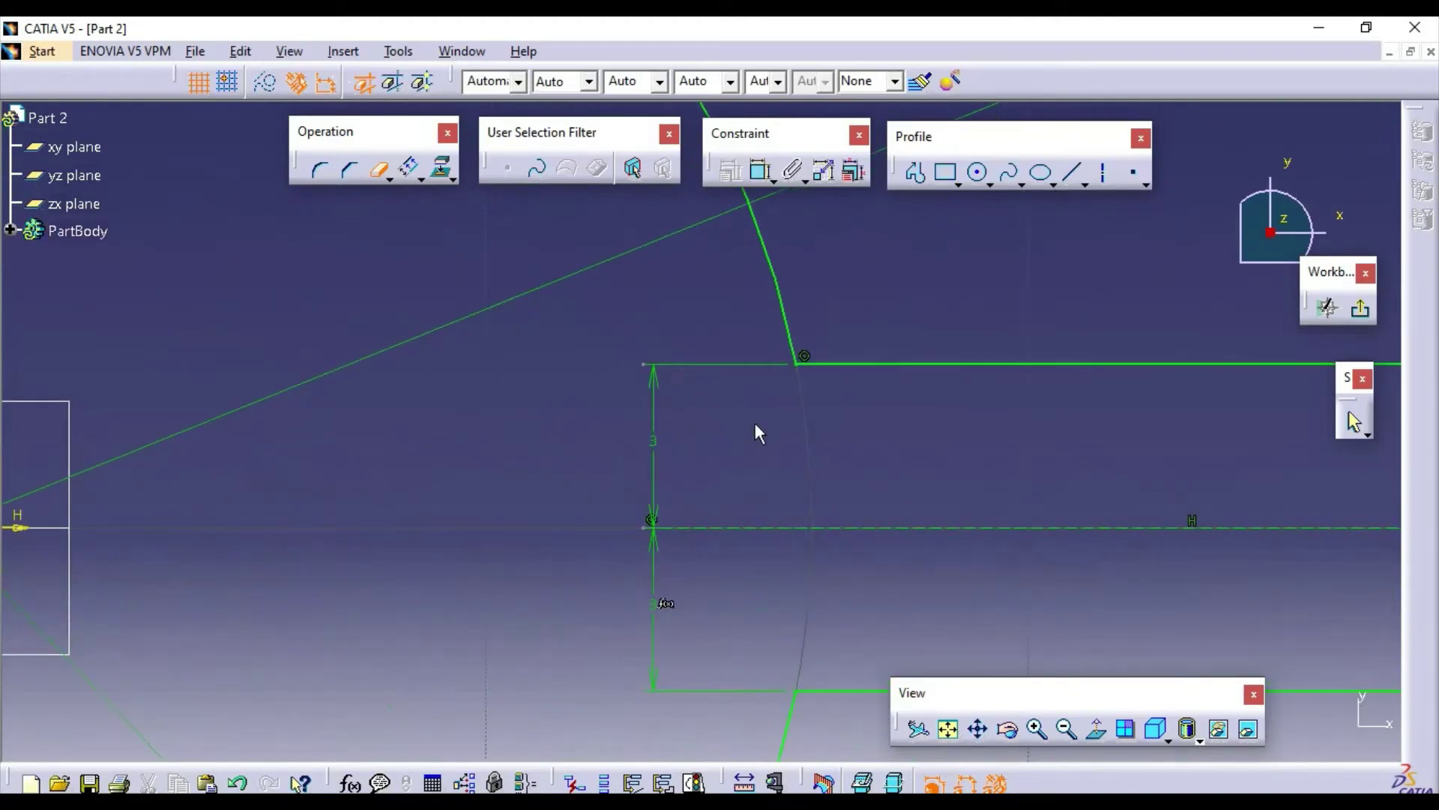
middle_click_drag(755, 423, 716, 719)
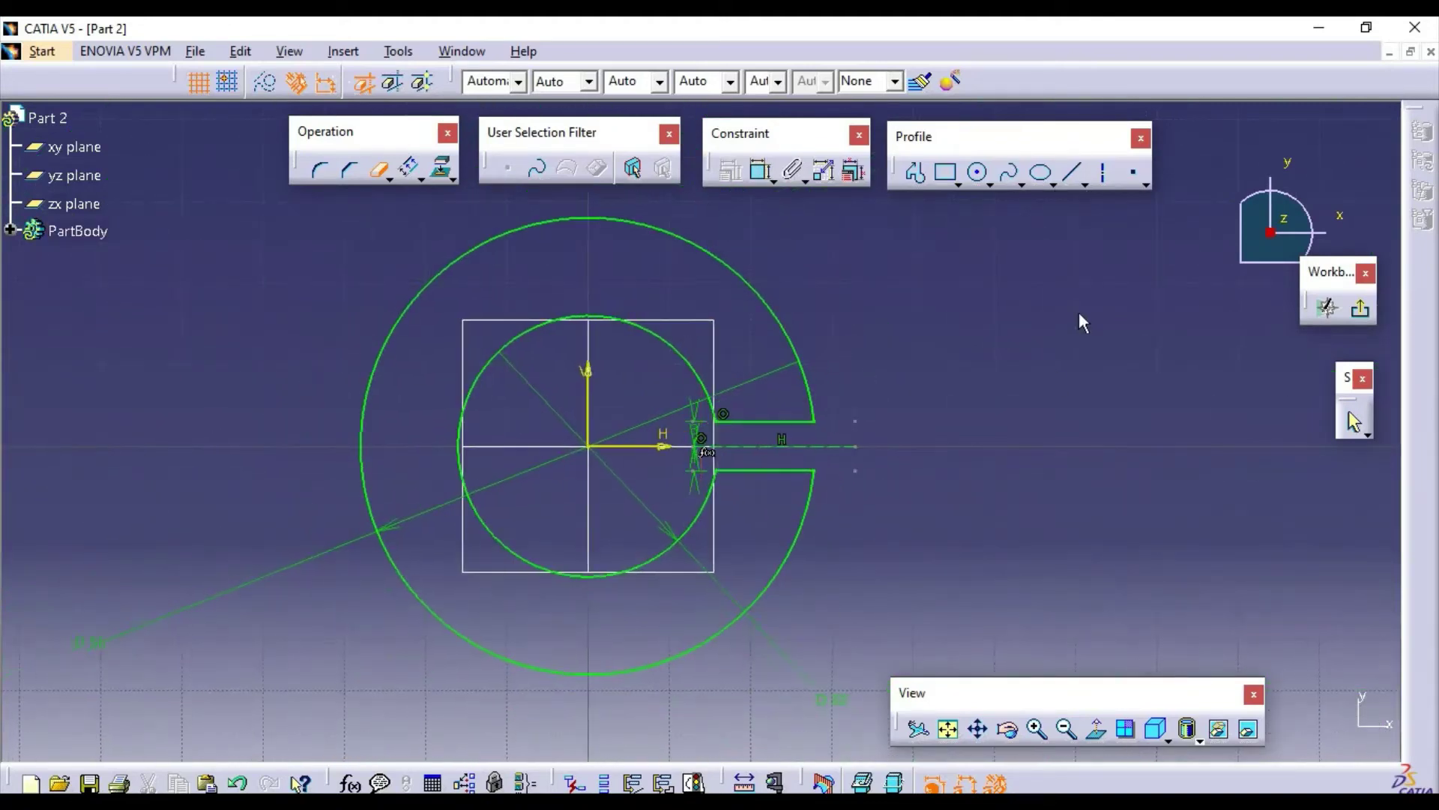
left_click(374, 171)
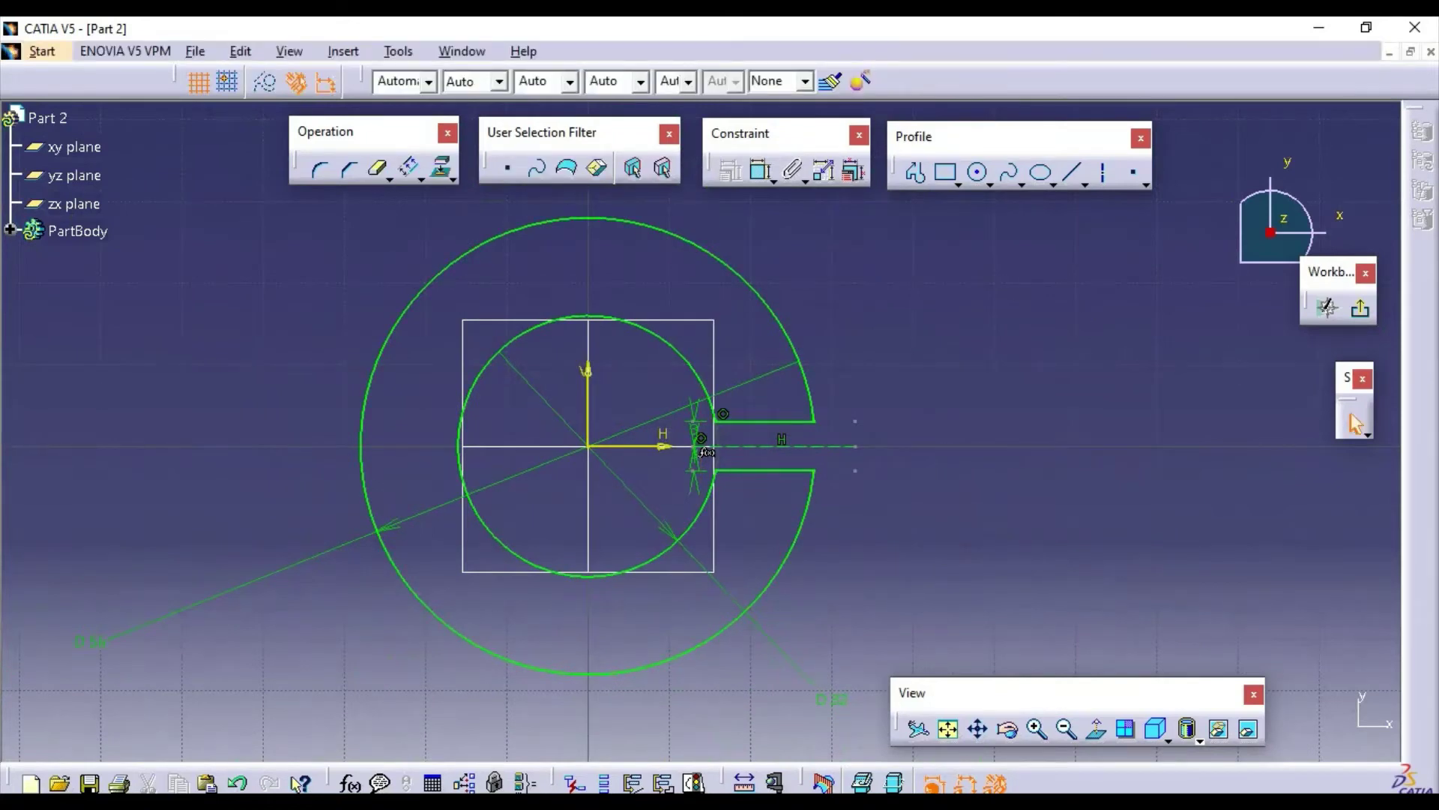
Check the cylinder height in the reference drawing and exit the ring sketch.
left_click(489, 801)
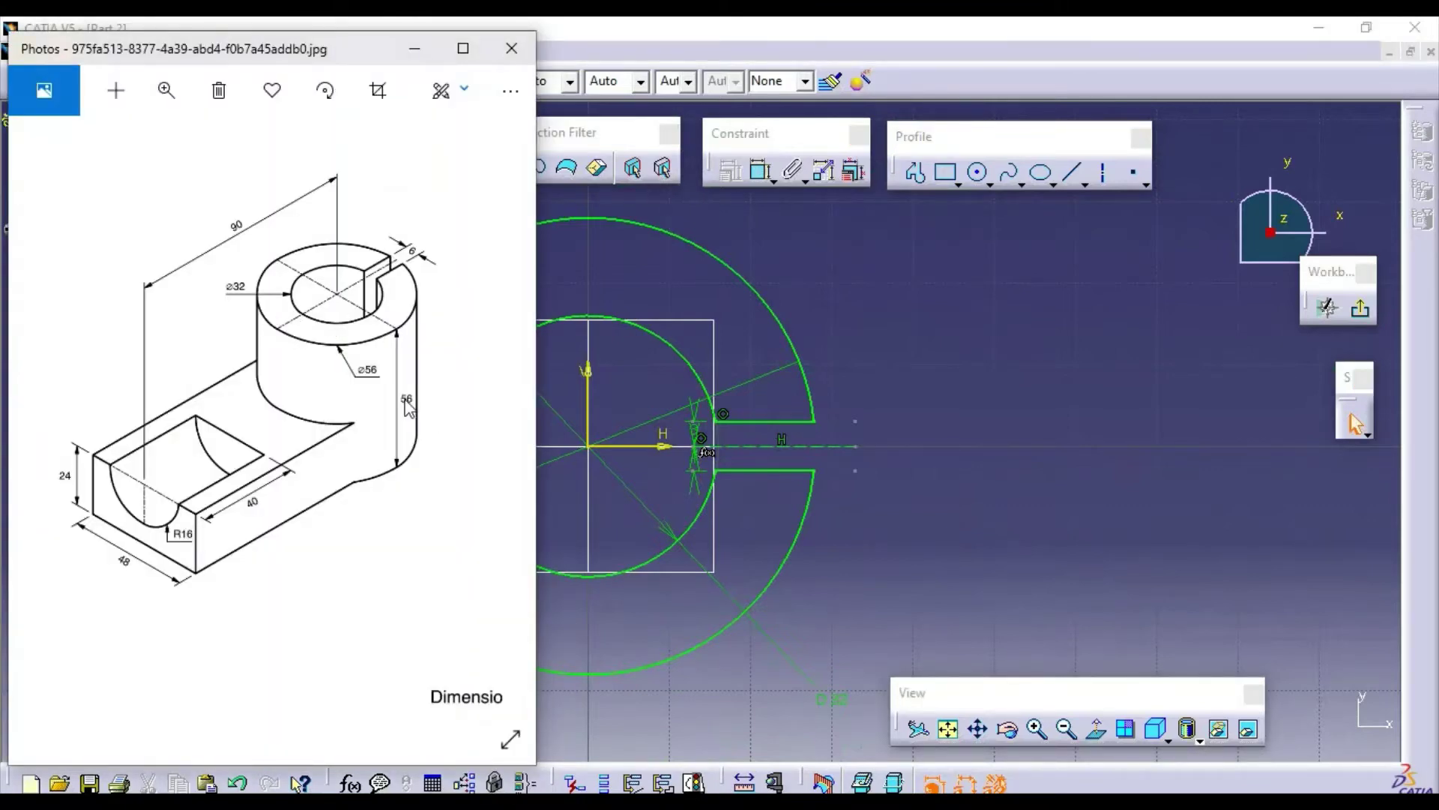
left_click(979, 319)
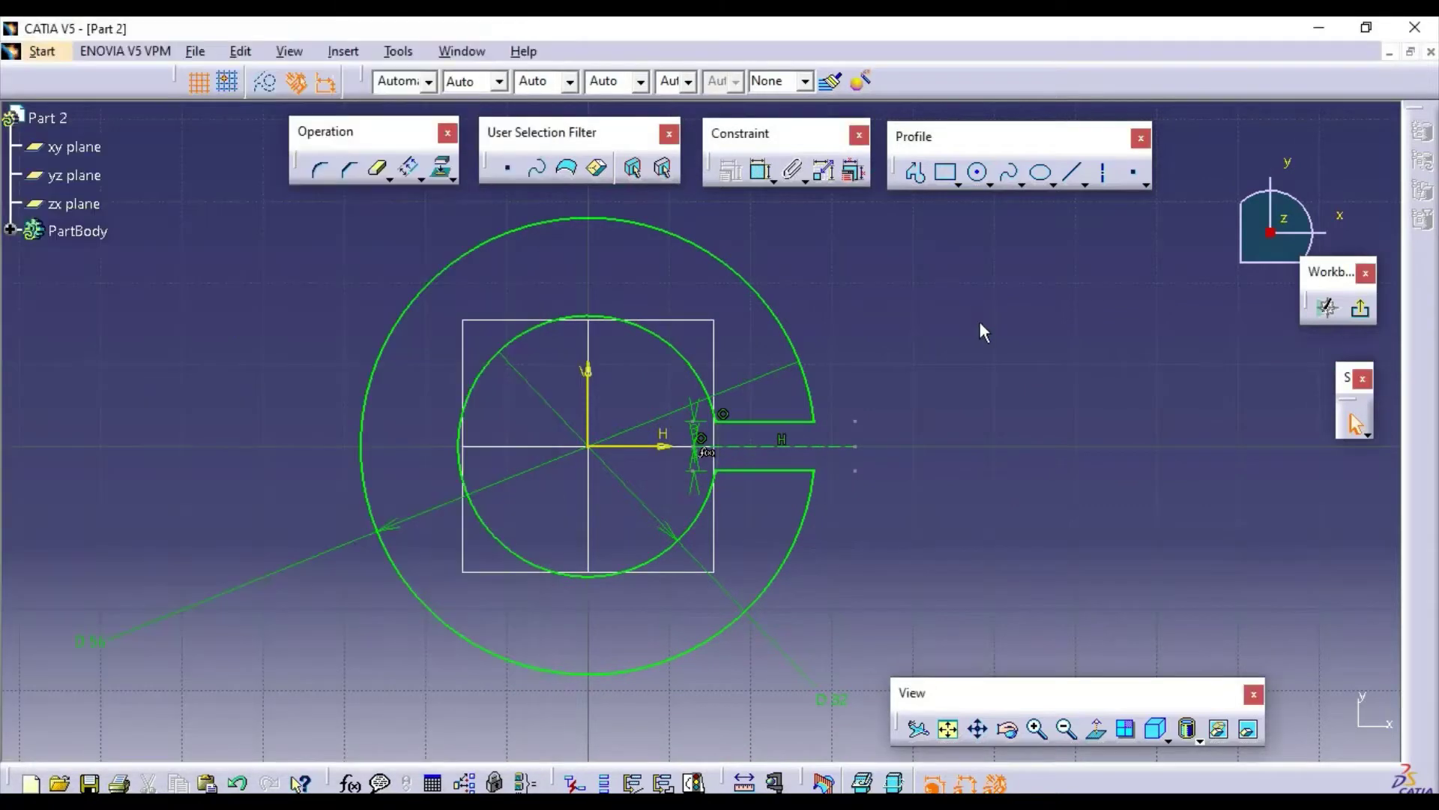
left_click(1362, 315)
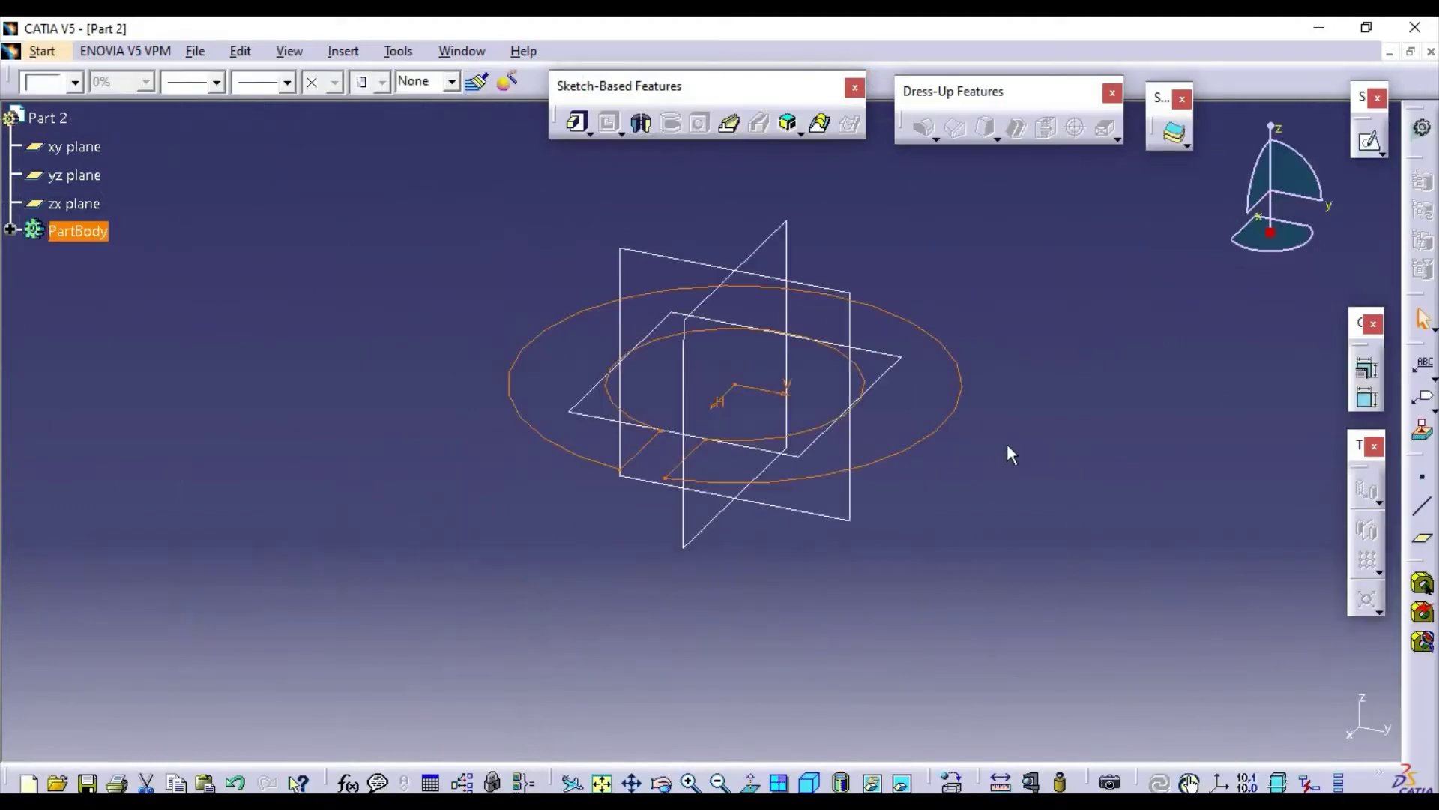
Pad the slotted ring profile upward to a length of 56 mm.
middle_click_drag(1044, 347, 944, 452)
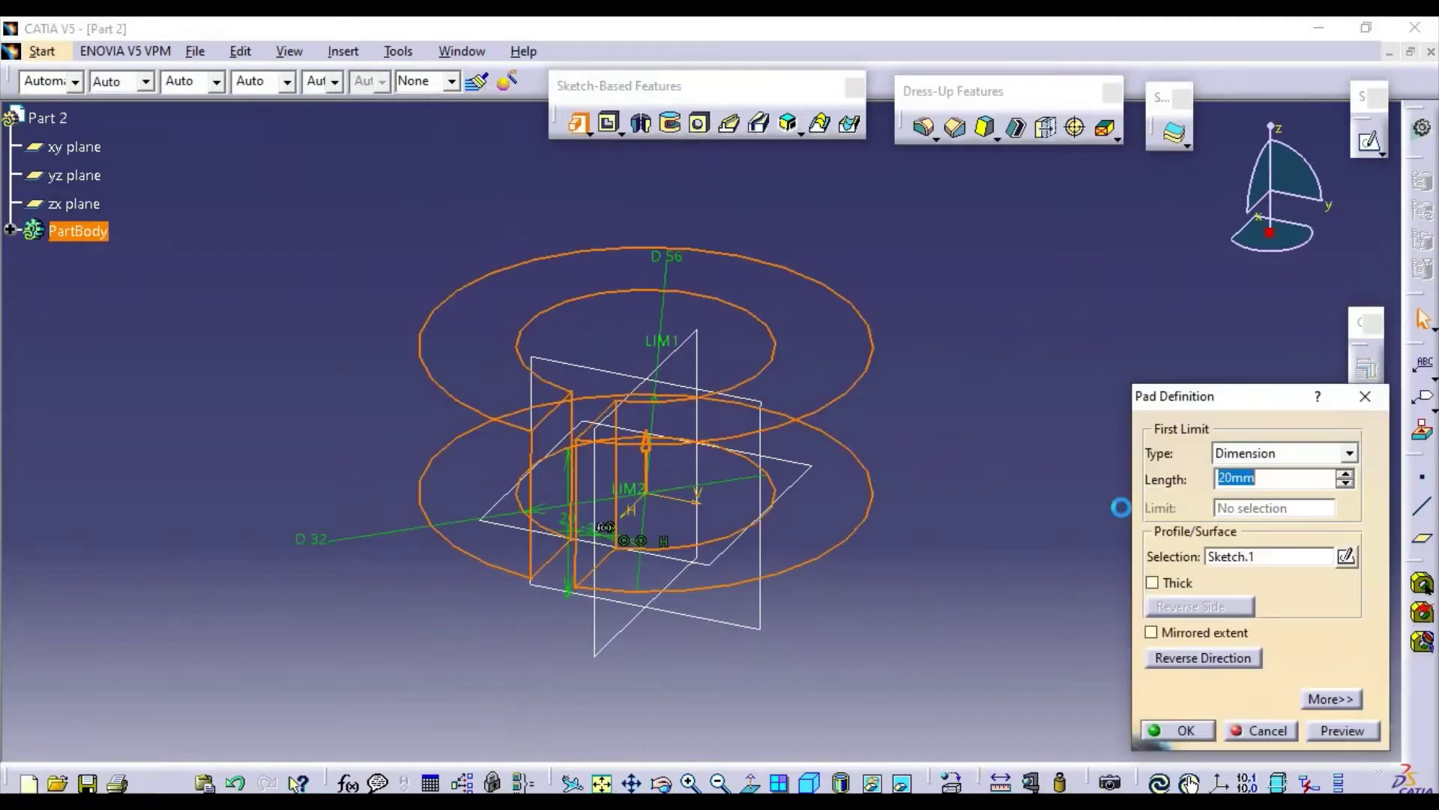
type("56")
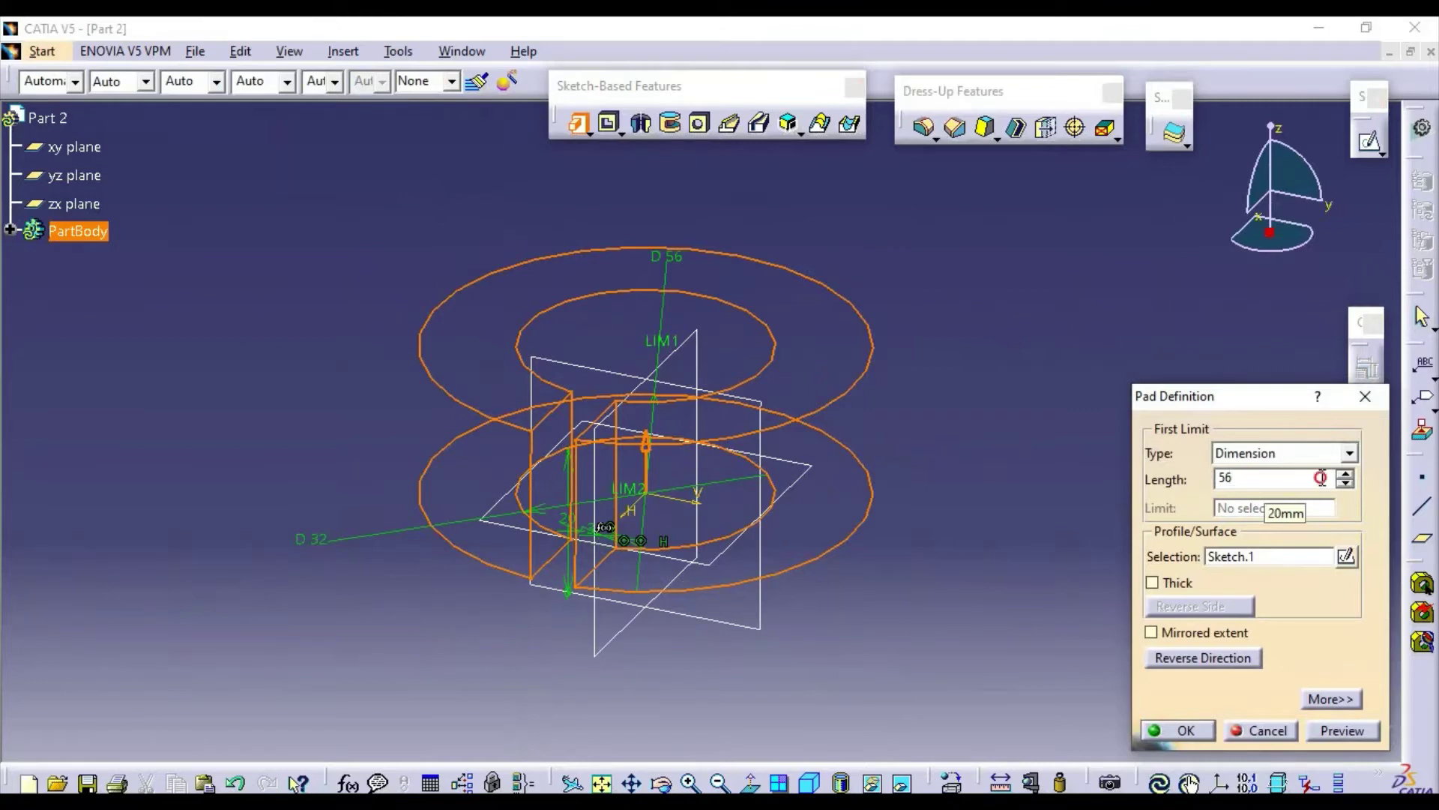
left_click(1333, 725)
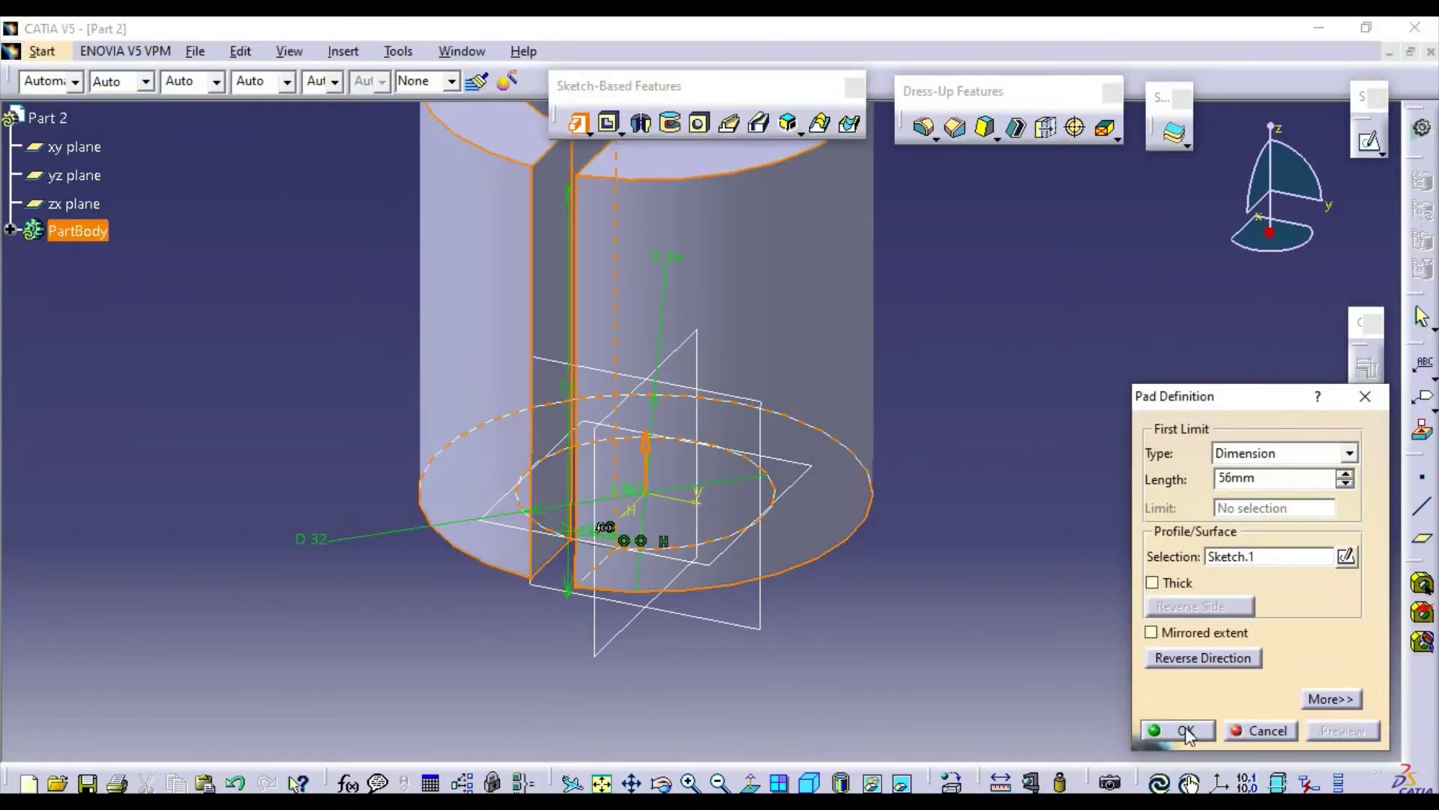
left_click(1187, 732)
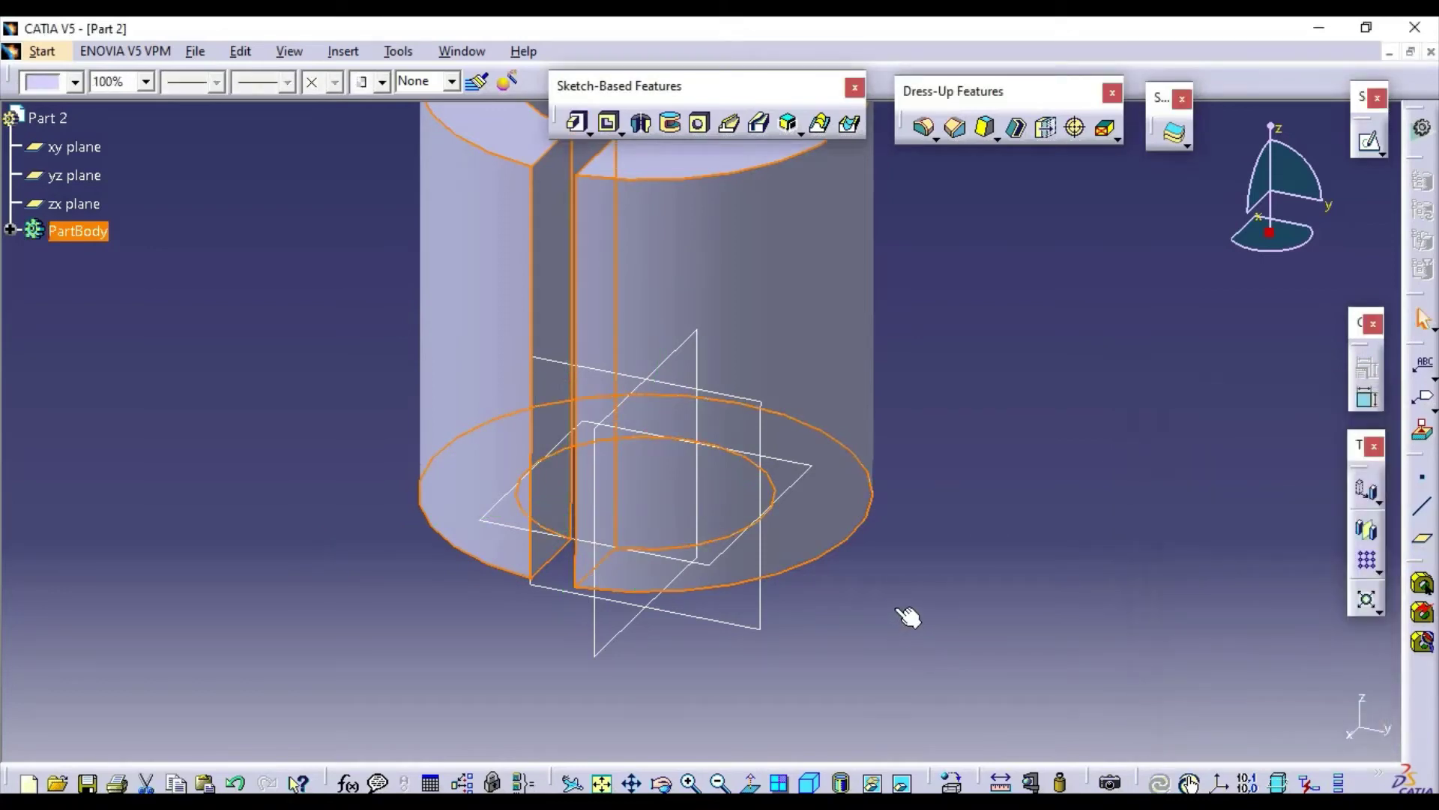
middle_click_drag(979, 381, 958, 484, "ctrl")
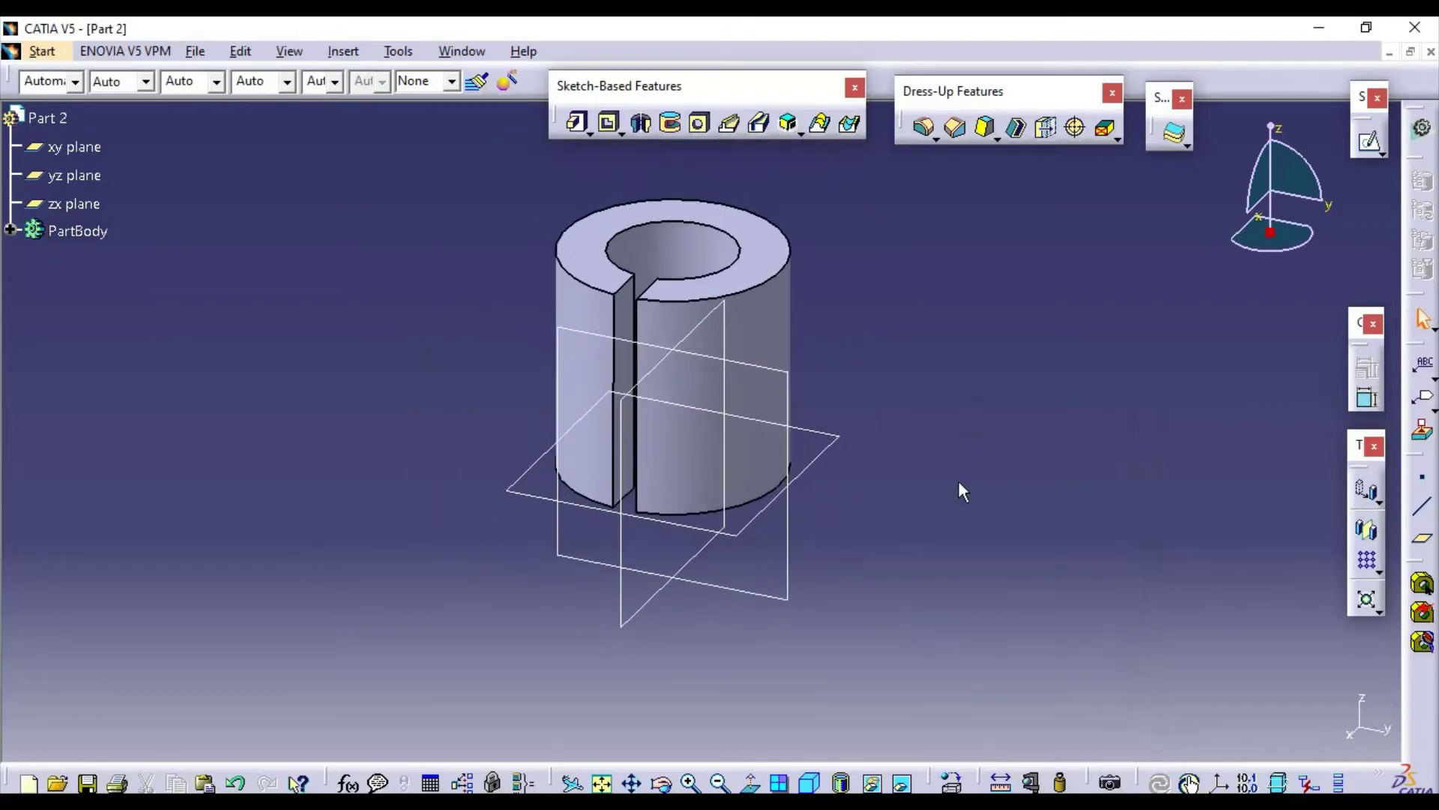
Check the reference drawing and create a plane offset 90 mm from the yz plane in the reversed direction, away from the slot.
key("alt+Tab")
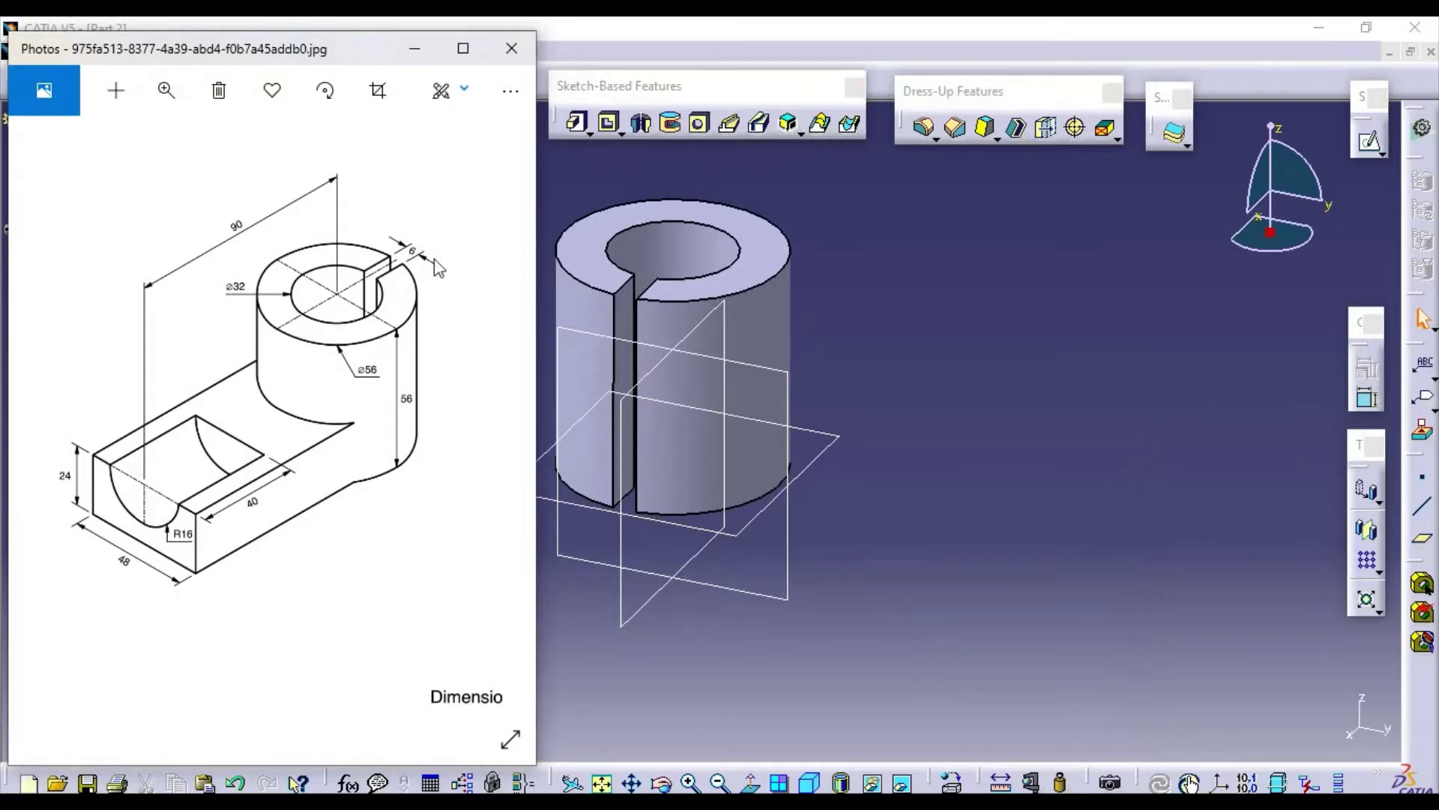
left_click(889, 433)
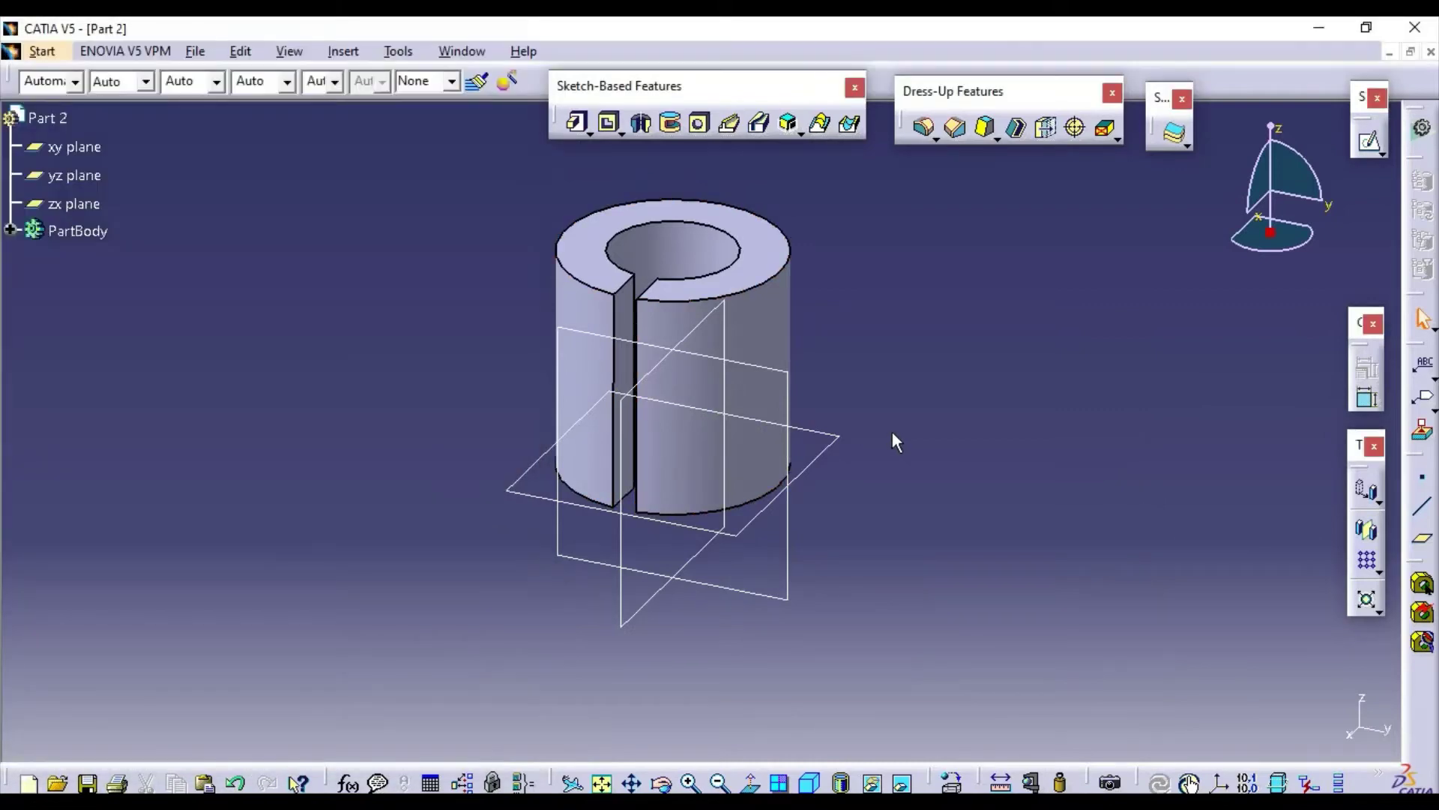
left_click(1424, 541)
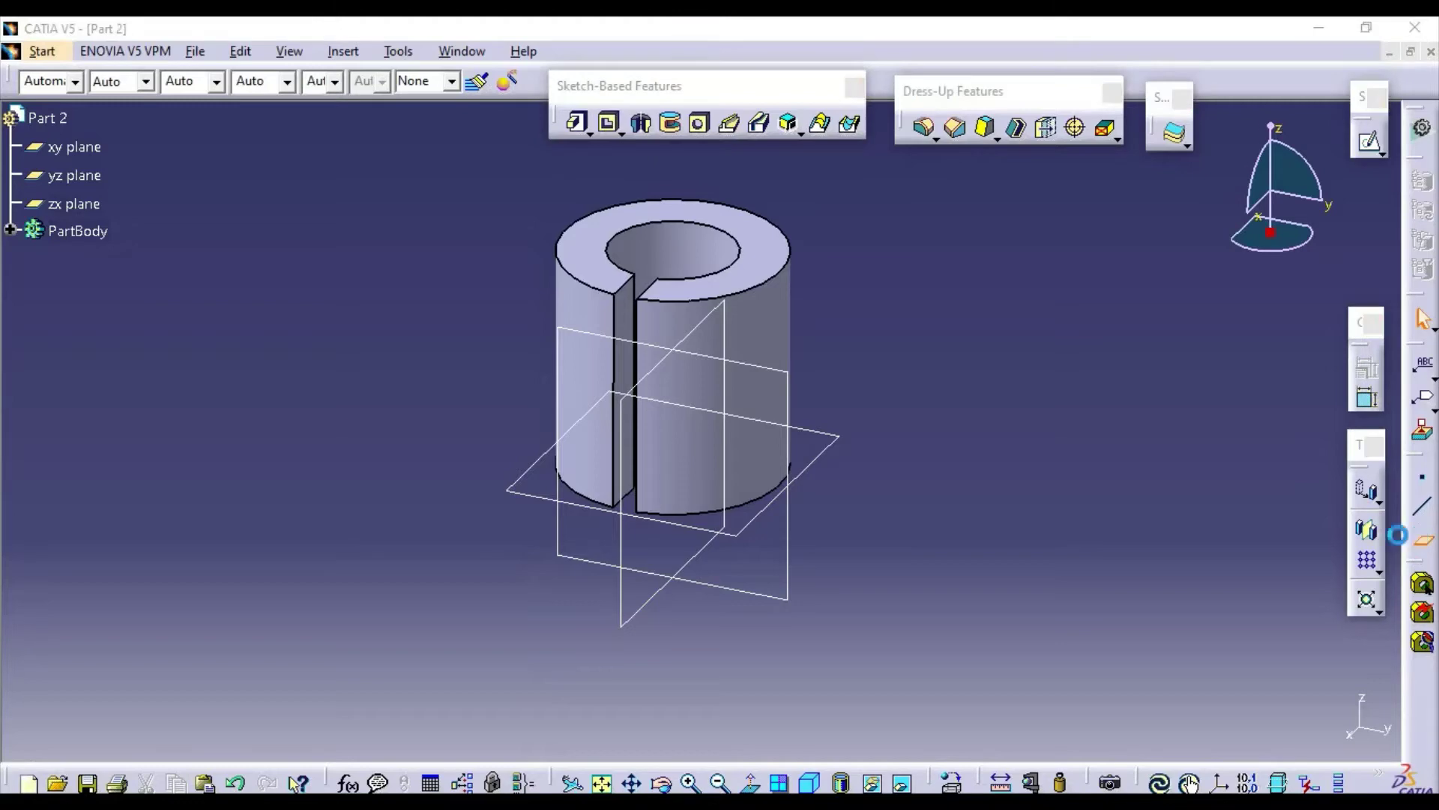
left_click(788, 533)
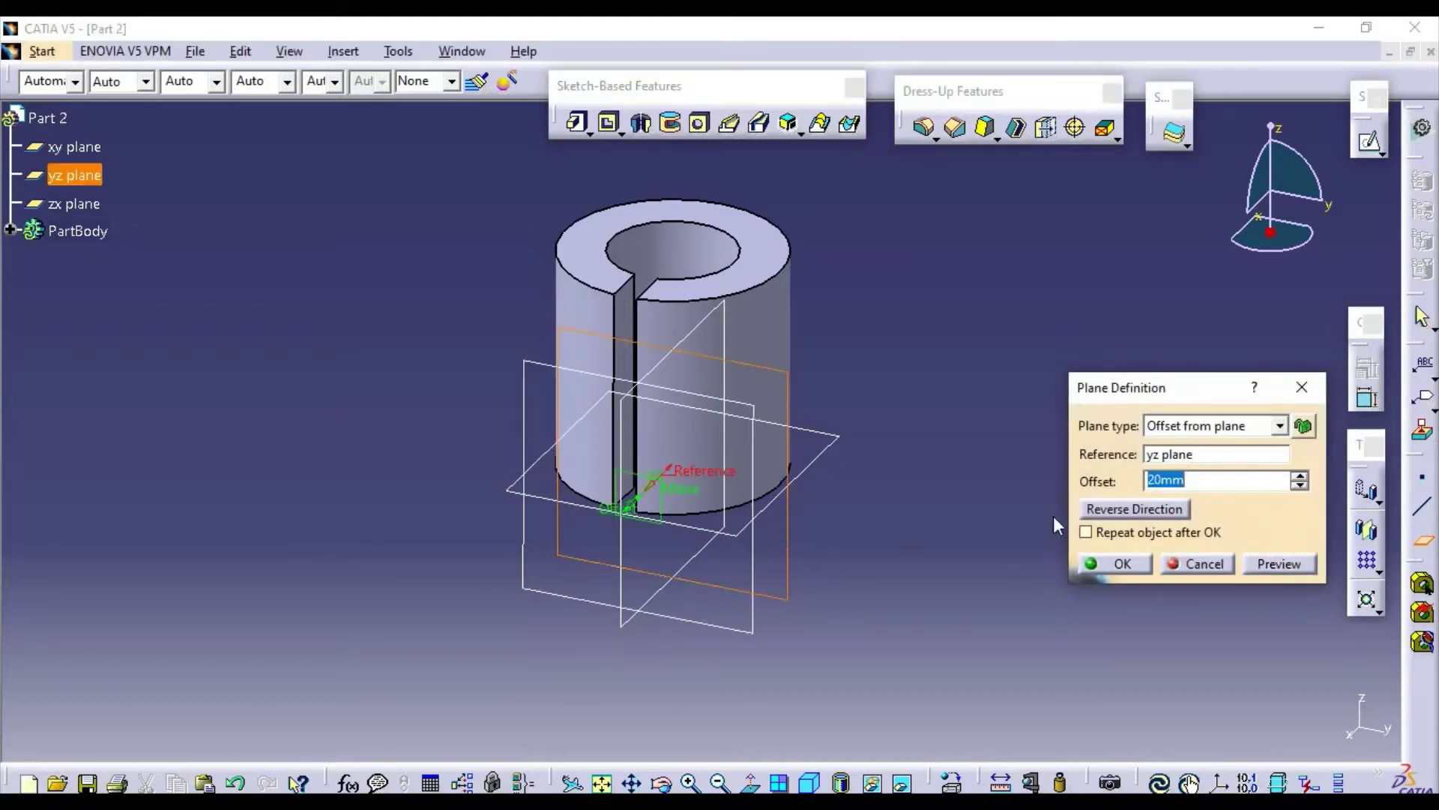
left_click(1125, 510)
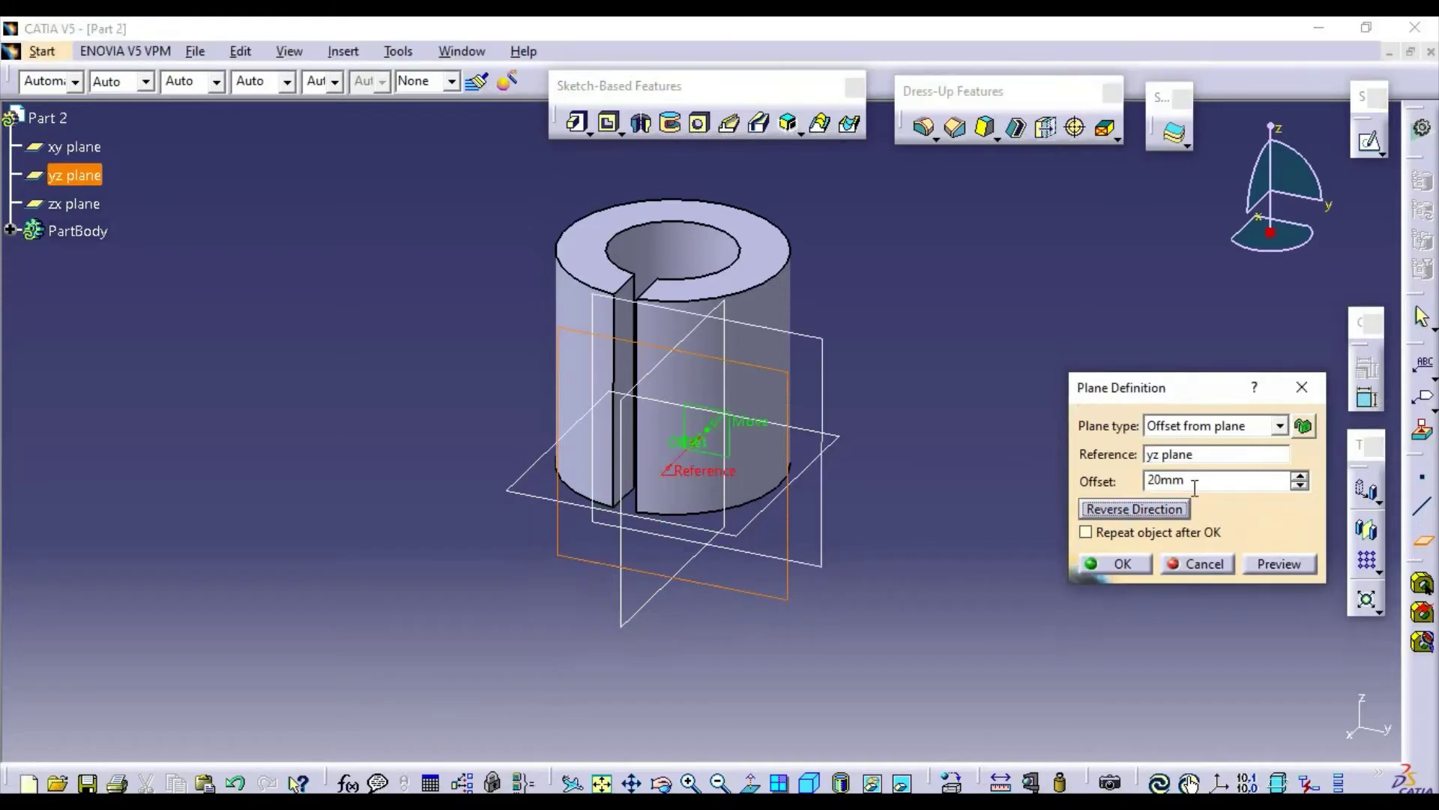
type("90")
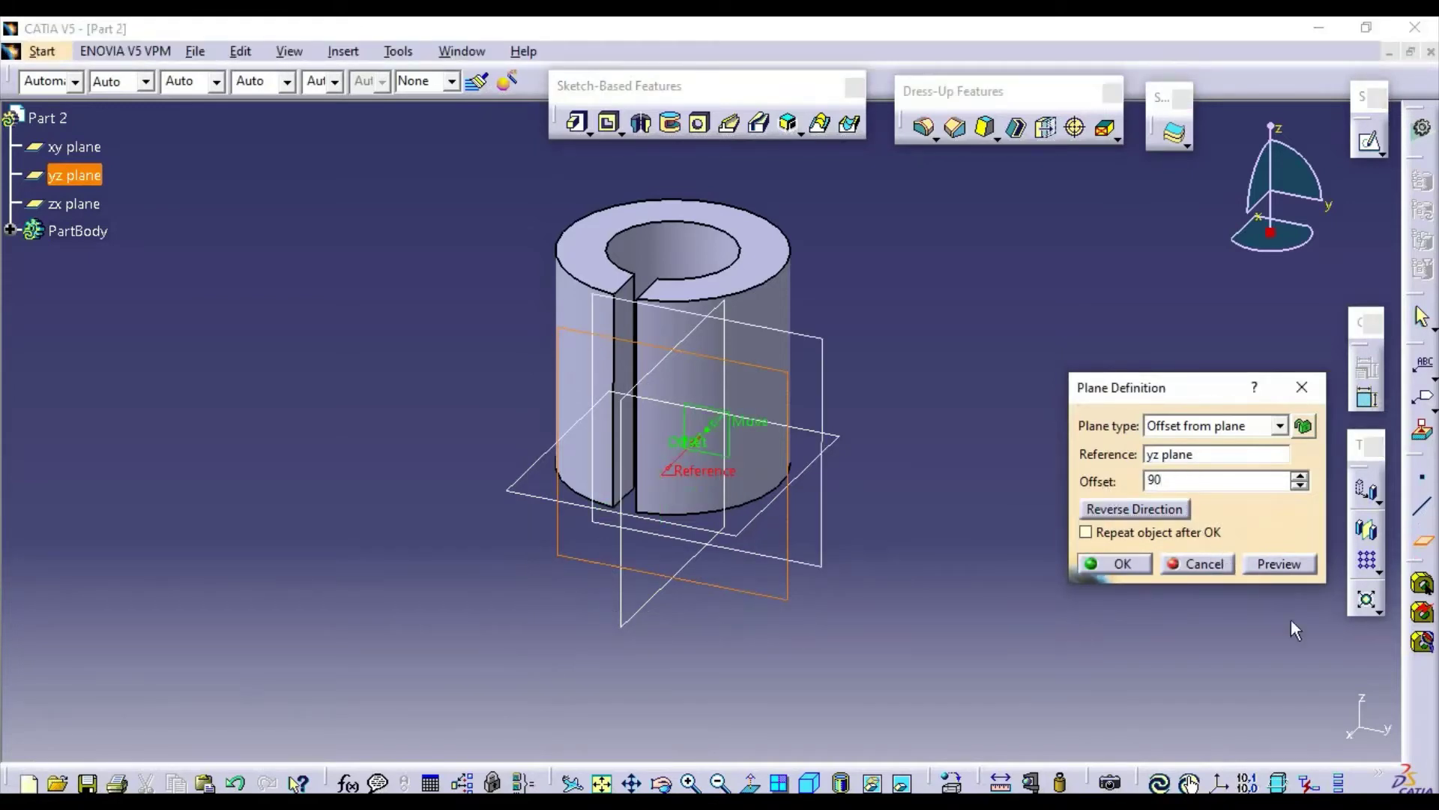
left_click(1308, 564)
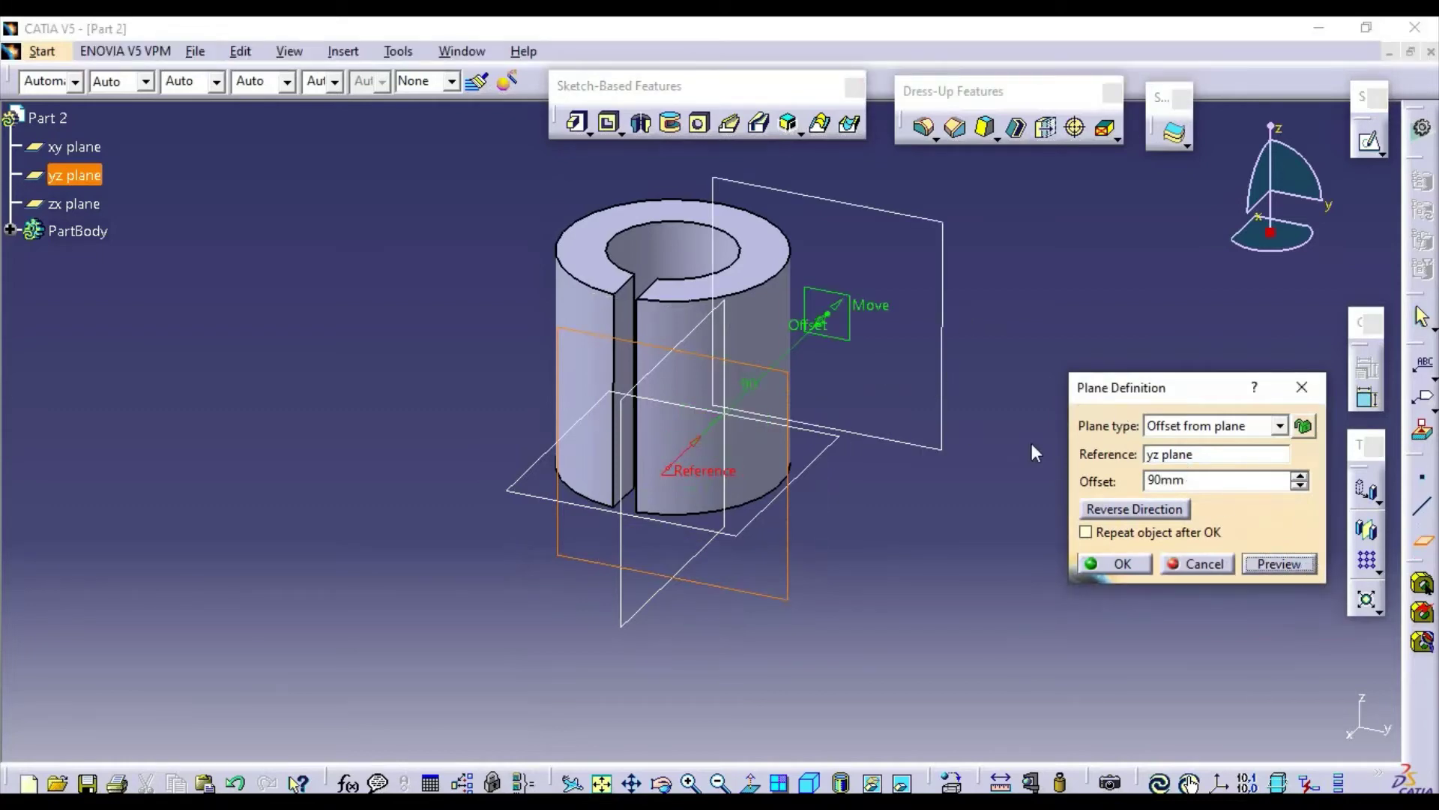
left_click(1125, 563)
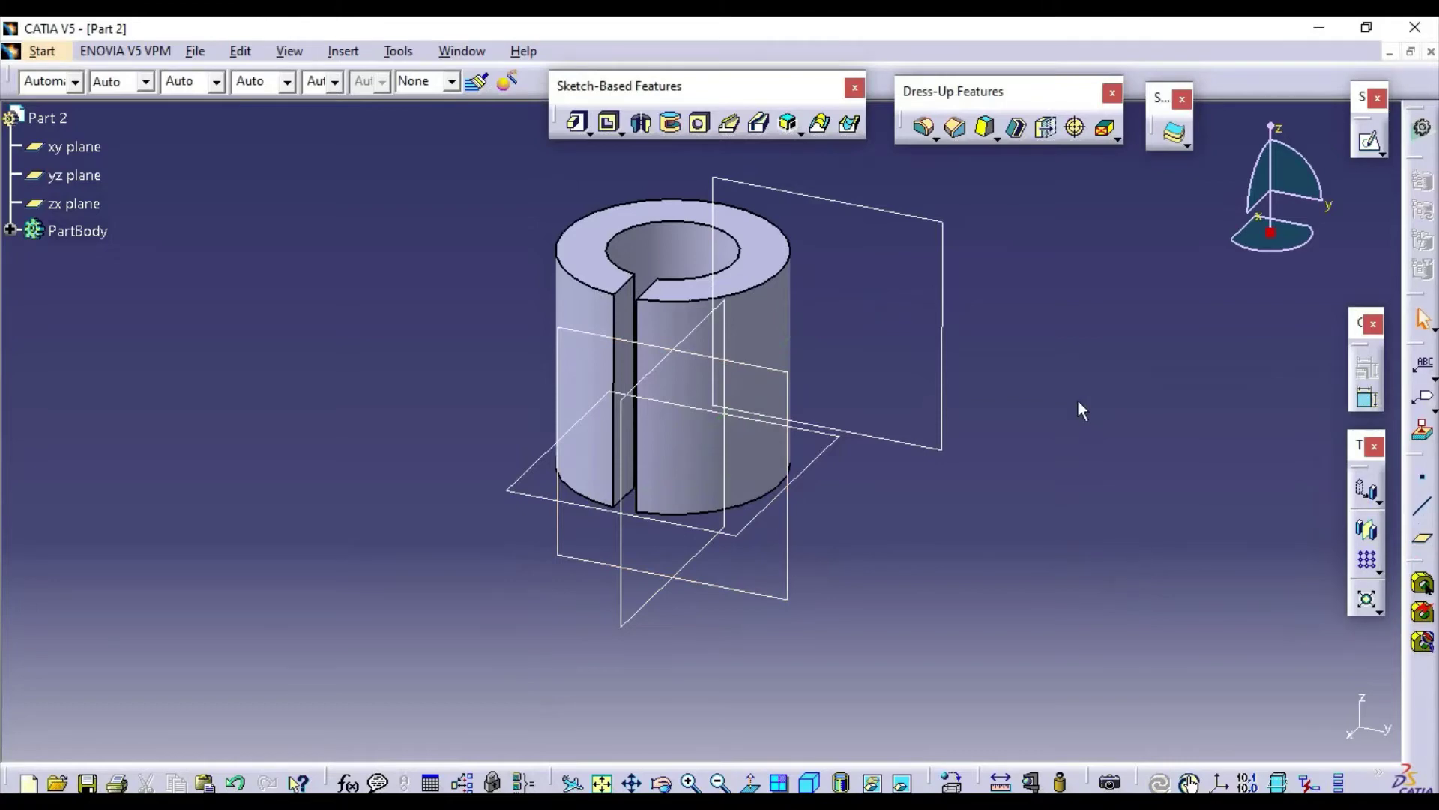
Open a sketch on the new offset plane and check the block's end dimensions in the reference drawing.
left_click(945, 306)
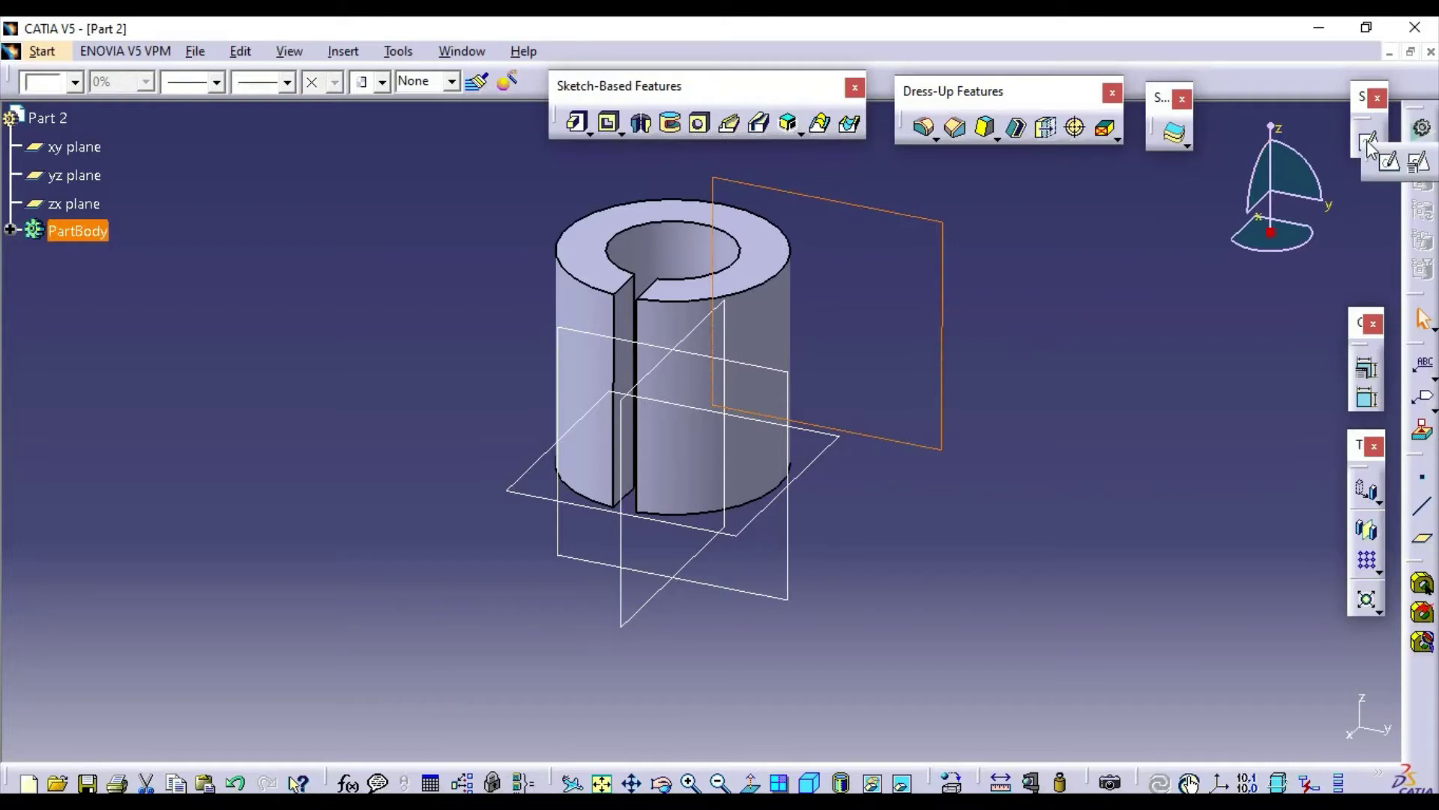
left_click(1389, 159)
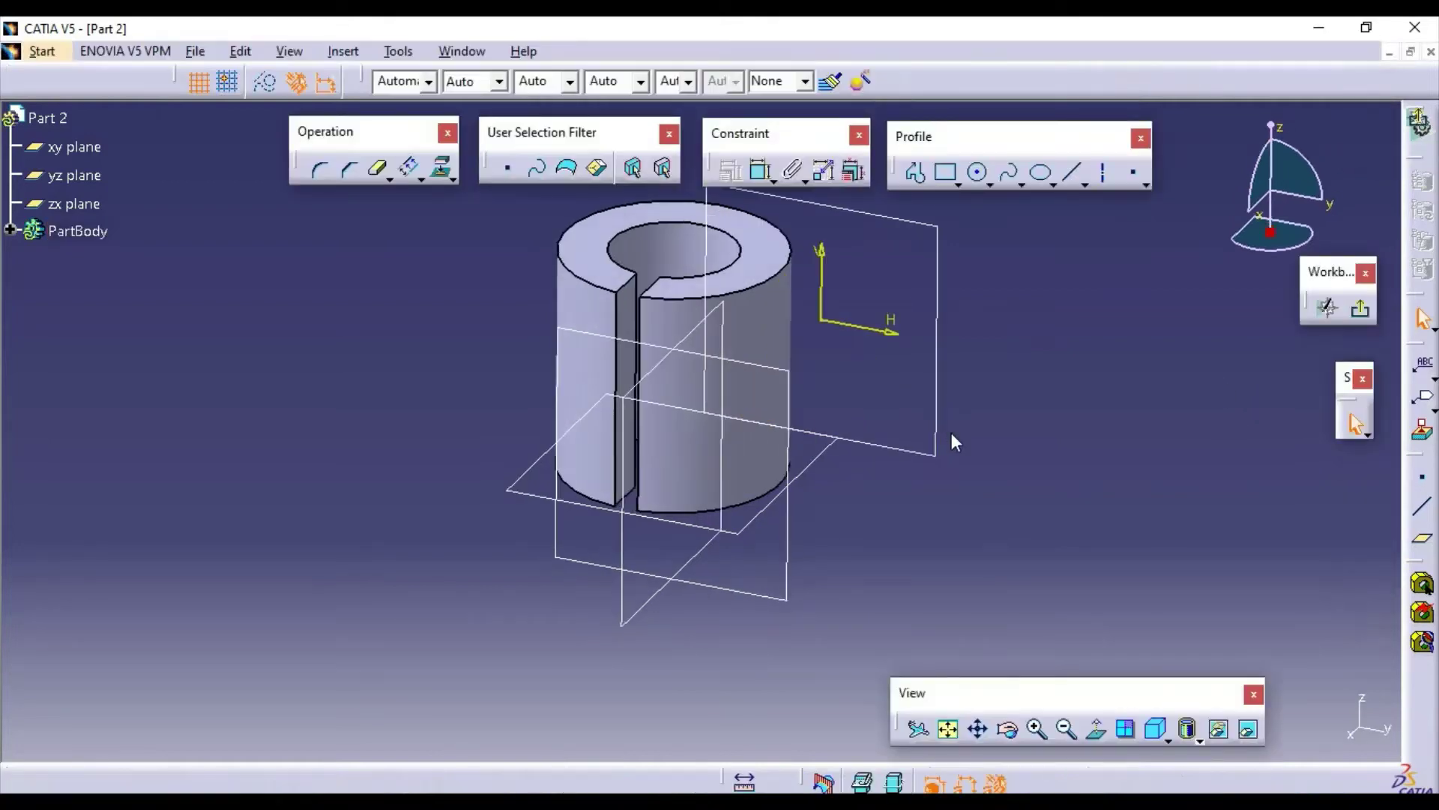
middle_click_drag(1004, 386, 892, 531)
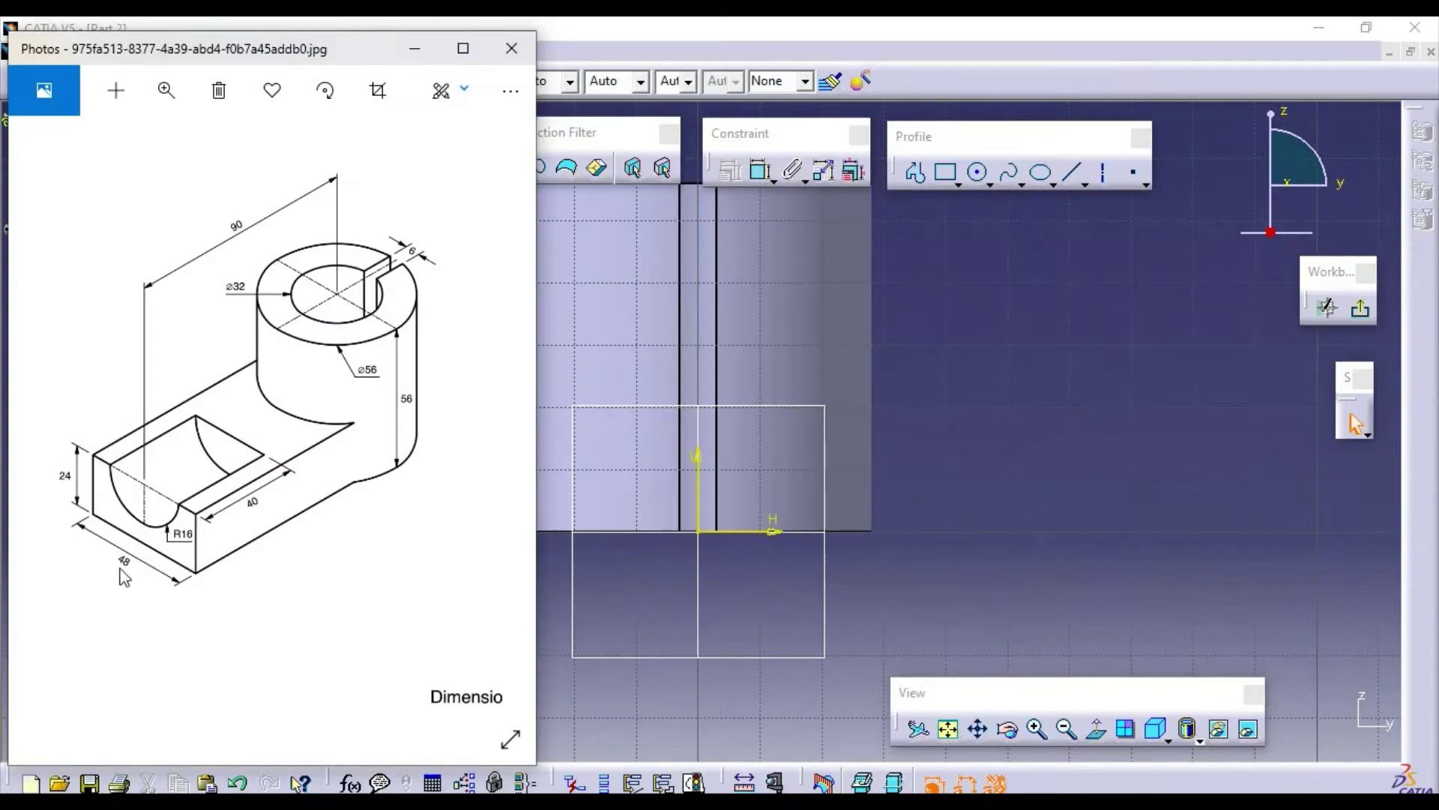
left_click(1115, 478)
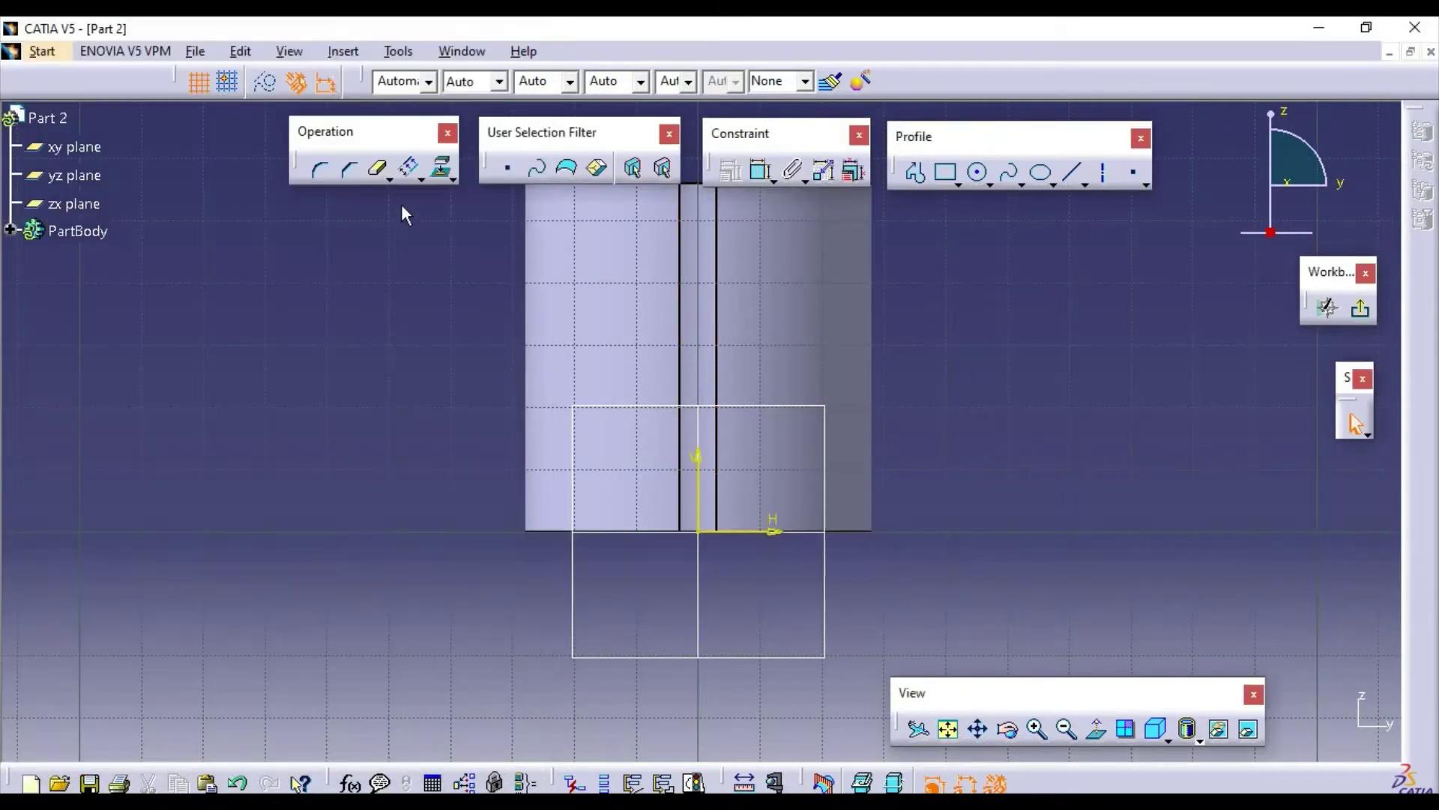
Sketch a rectangle about 36 mm wide and 15 mm high around the V axis, with its lower side on the H axis.
left_click(946, 176)
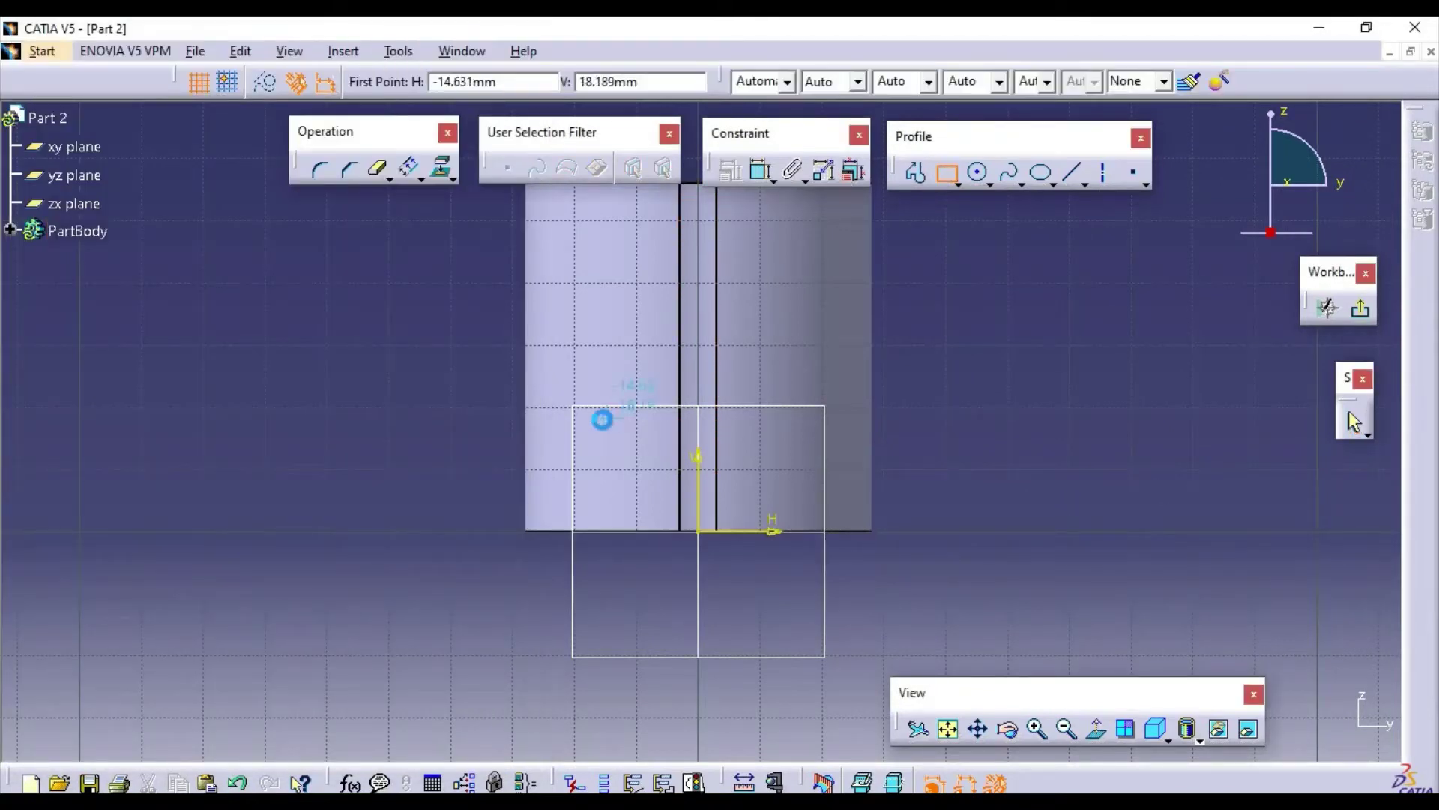
left_click(579, 438)
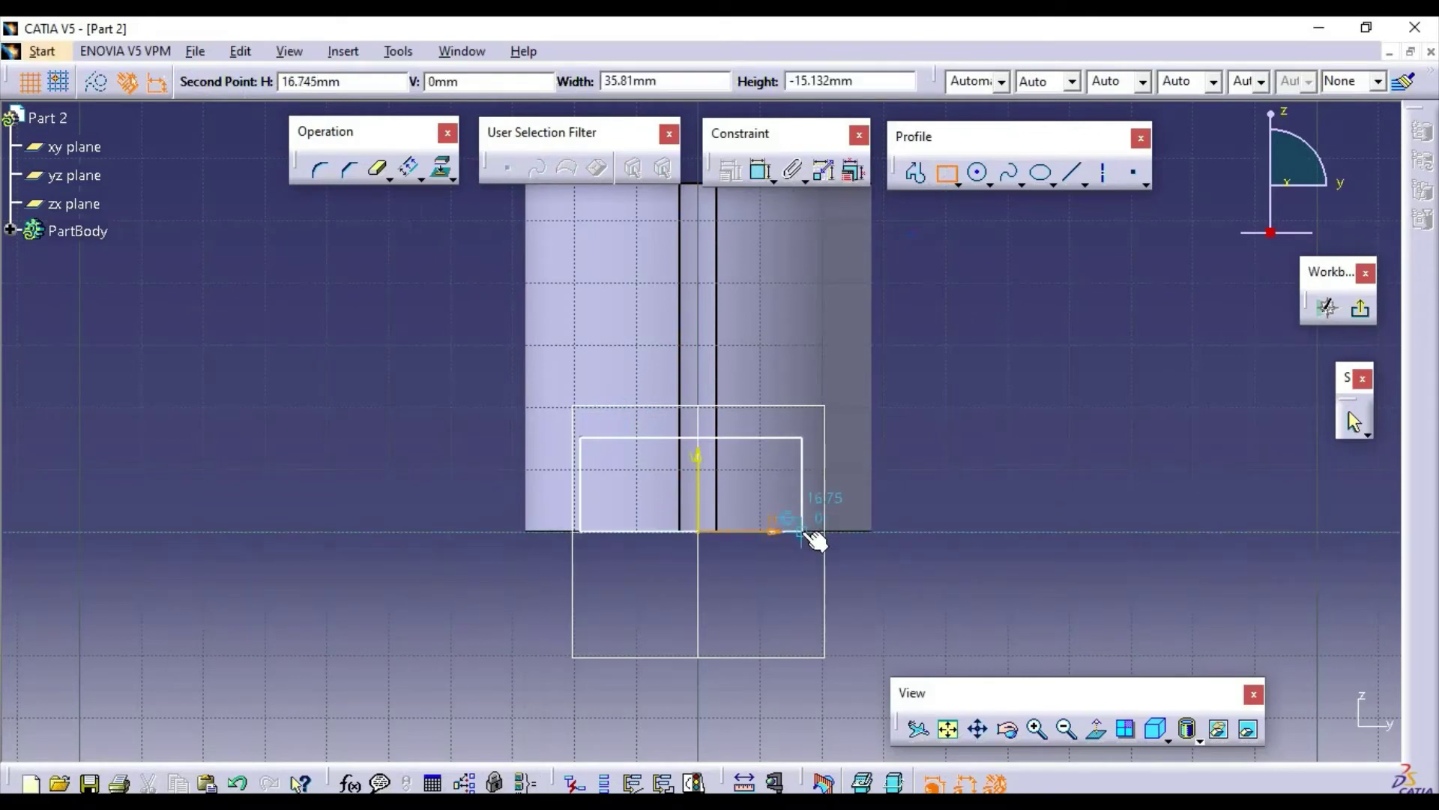
middle_click_drag(802, 531, 786, 398)
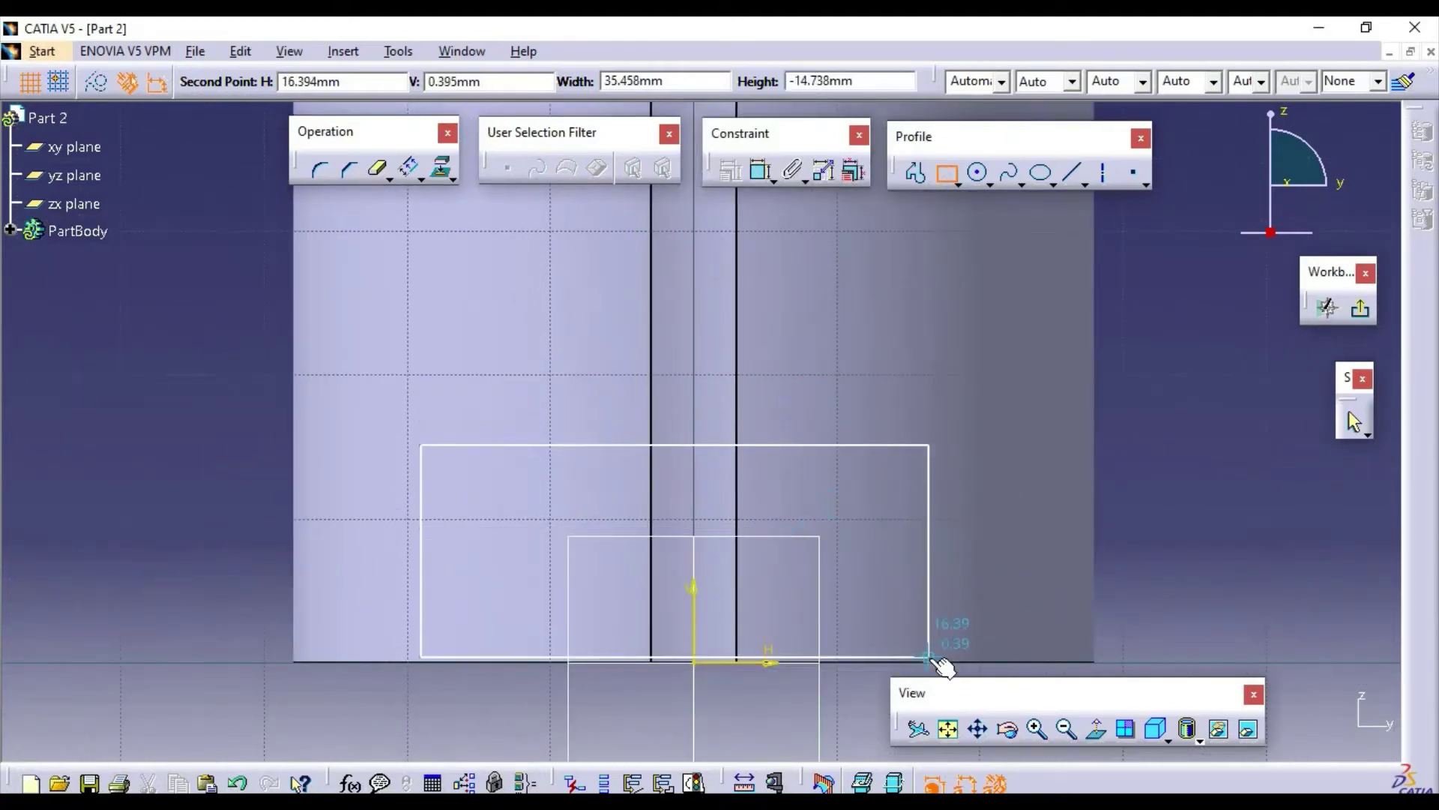
left_click(933, 661)
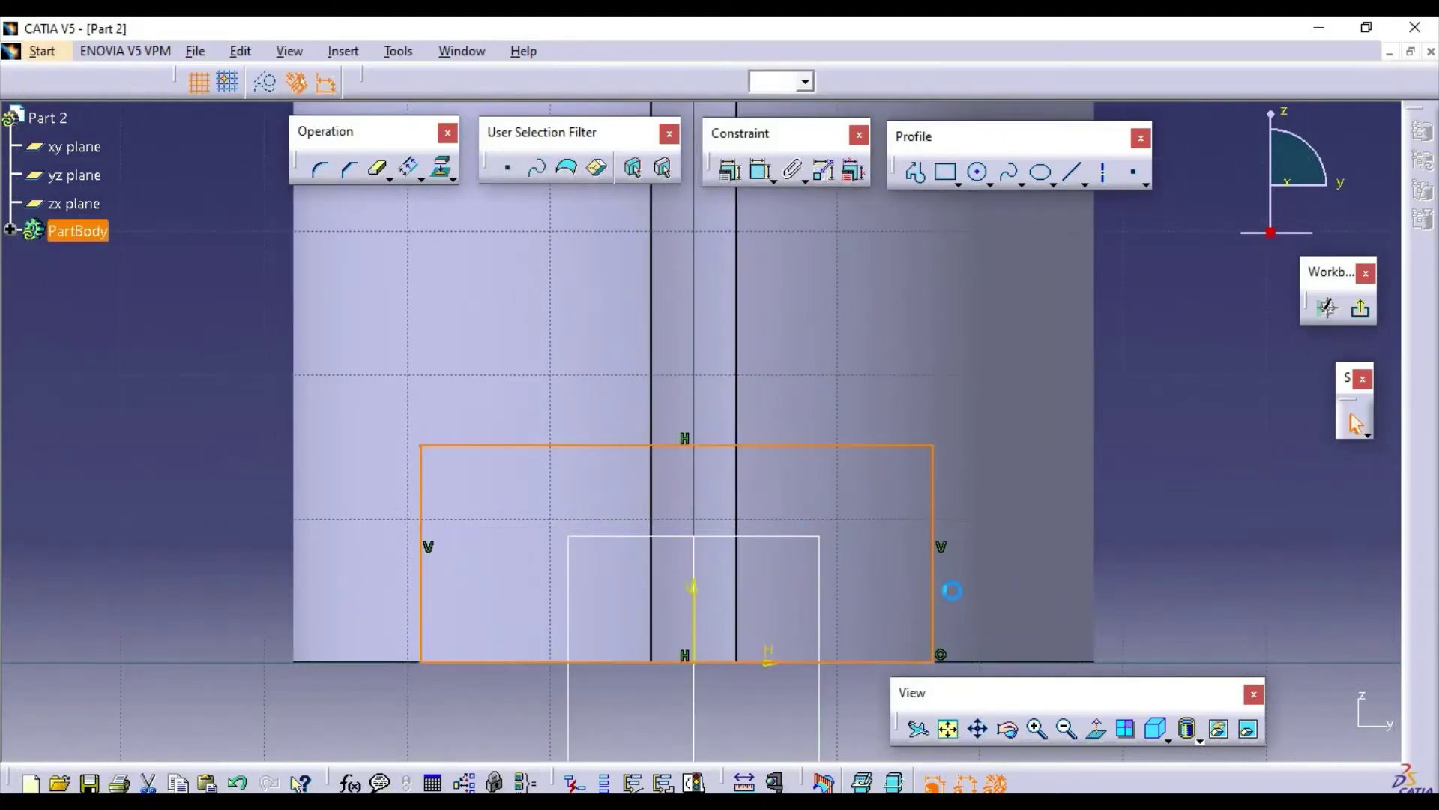
middle_click(1038, 611)
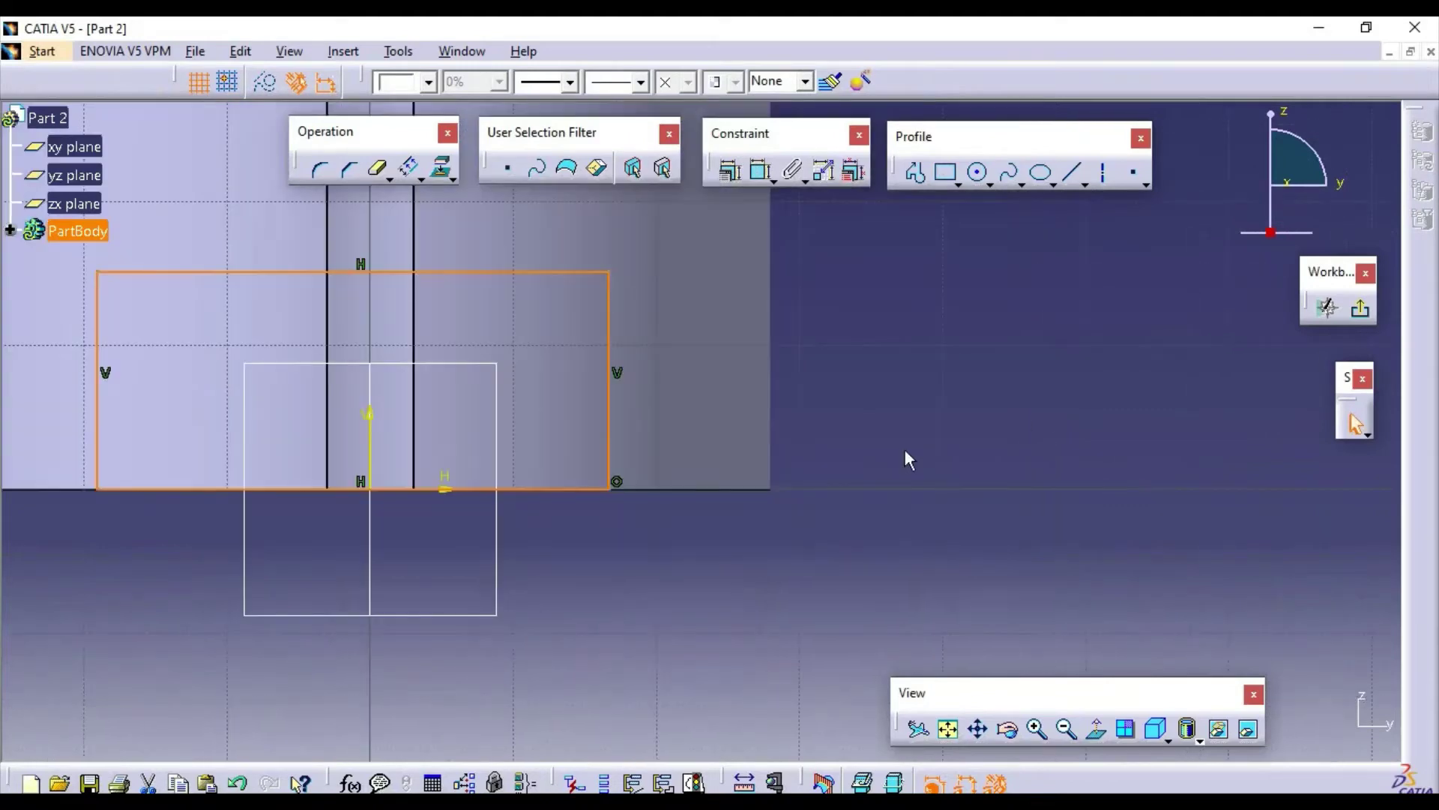
mouse_move(909, 458)
middle_mouse_down()
mouse_move(1053, 504)
mouse_move(1115, 570)
middle_mouse_up()
left_click(1082, 402)
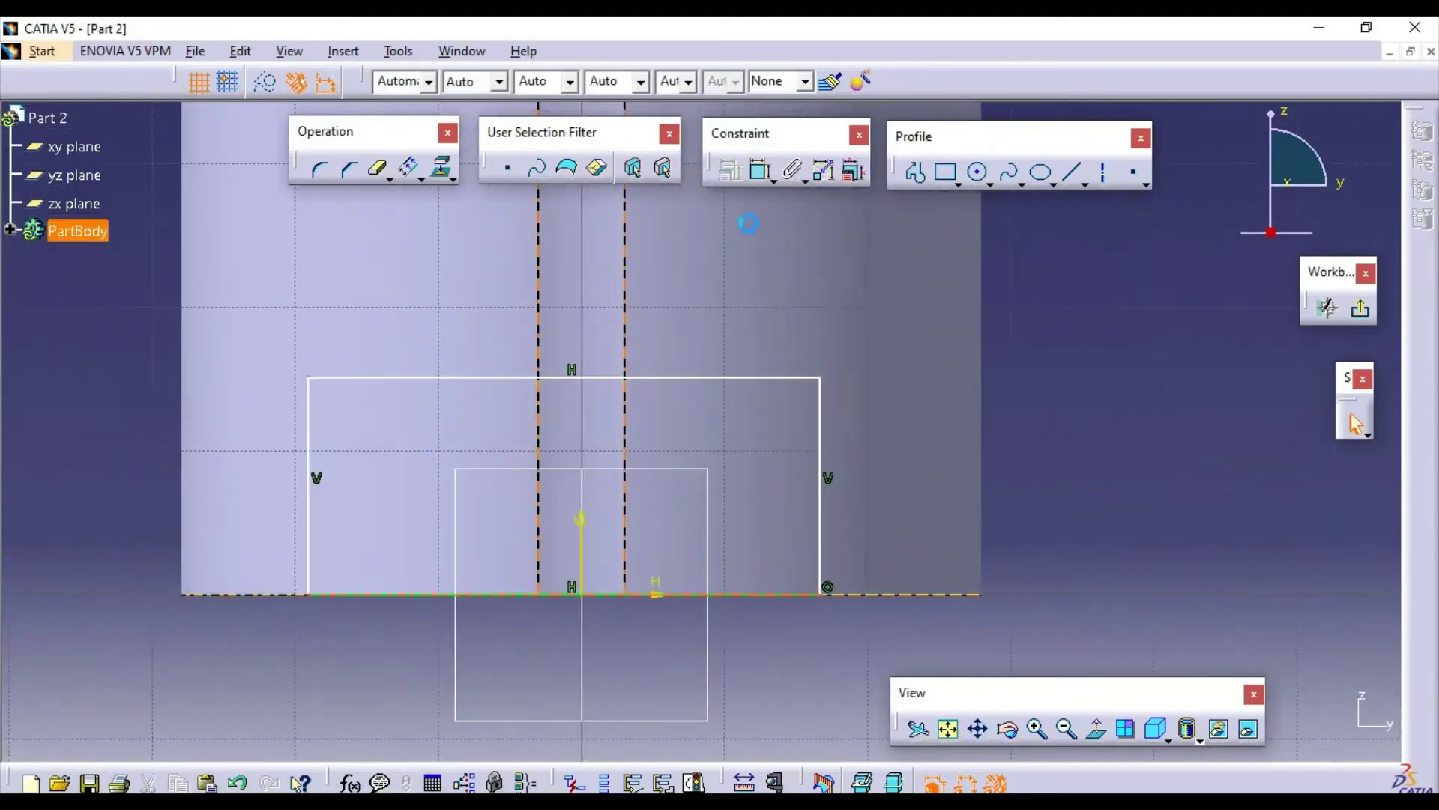
Dimension the rectangle's vertical side and set its height to 24 mm.
left_click(763, 173)
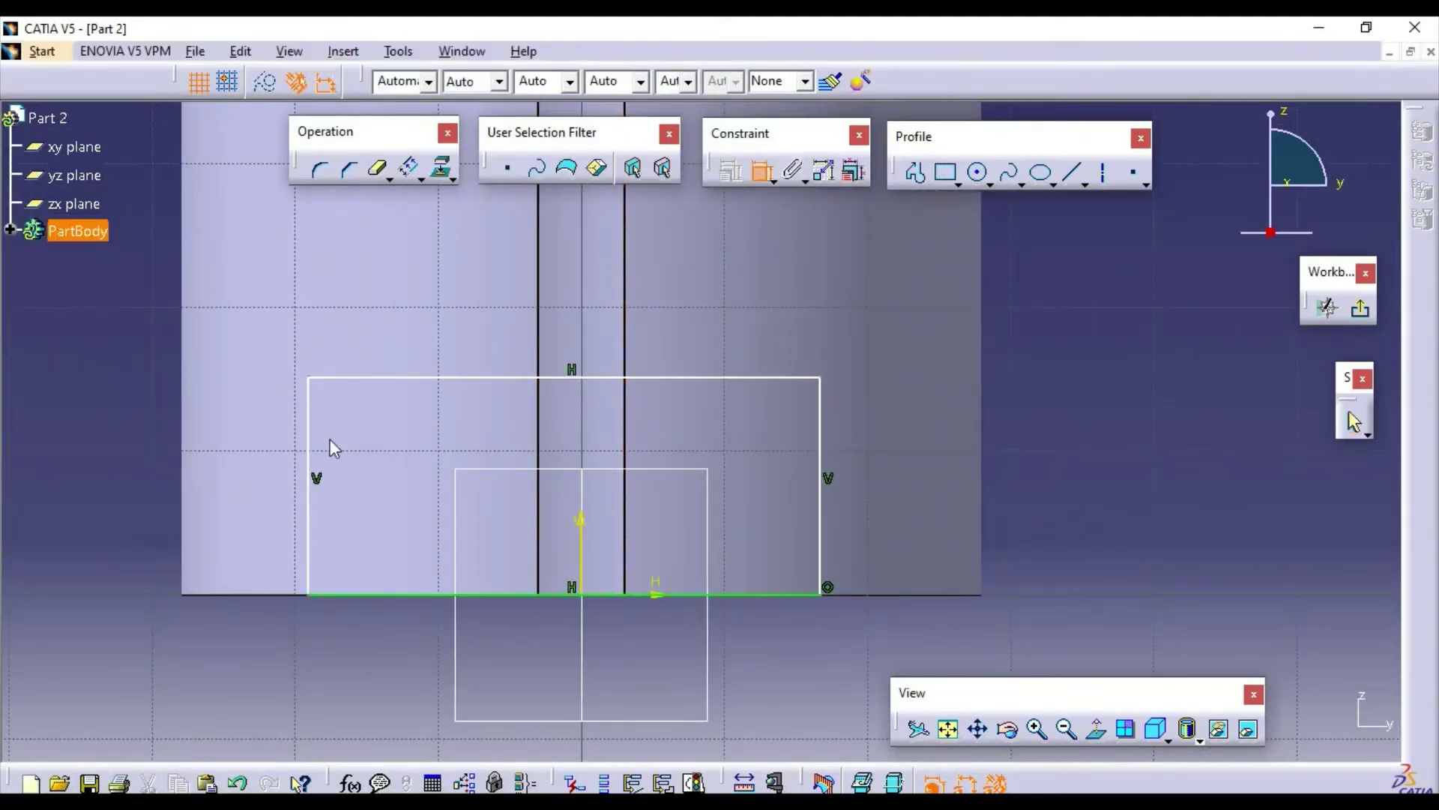
mouse_move(386, 447)
middle_mouse_down()
mouse_move(536, 443)
mouse_move(565, 459)
middle_mouse_up()
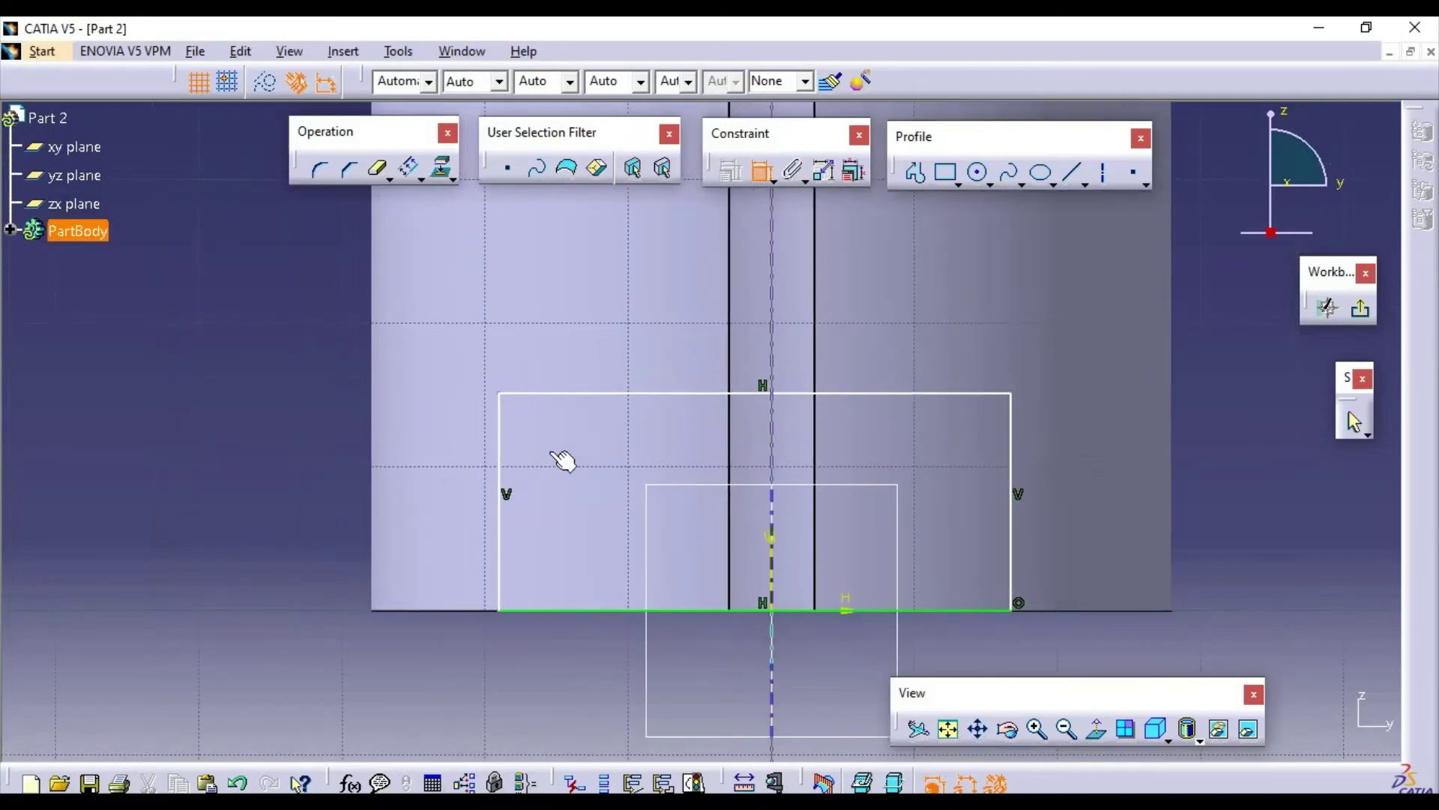
left_click(500, 454)
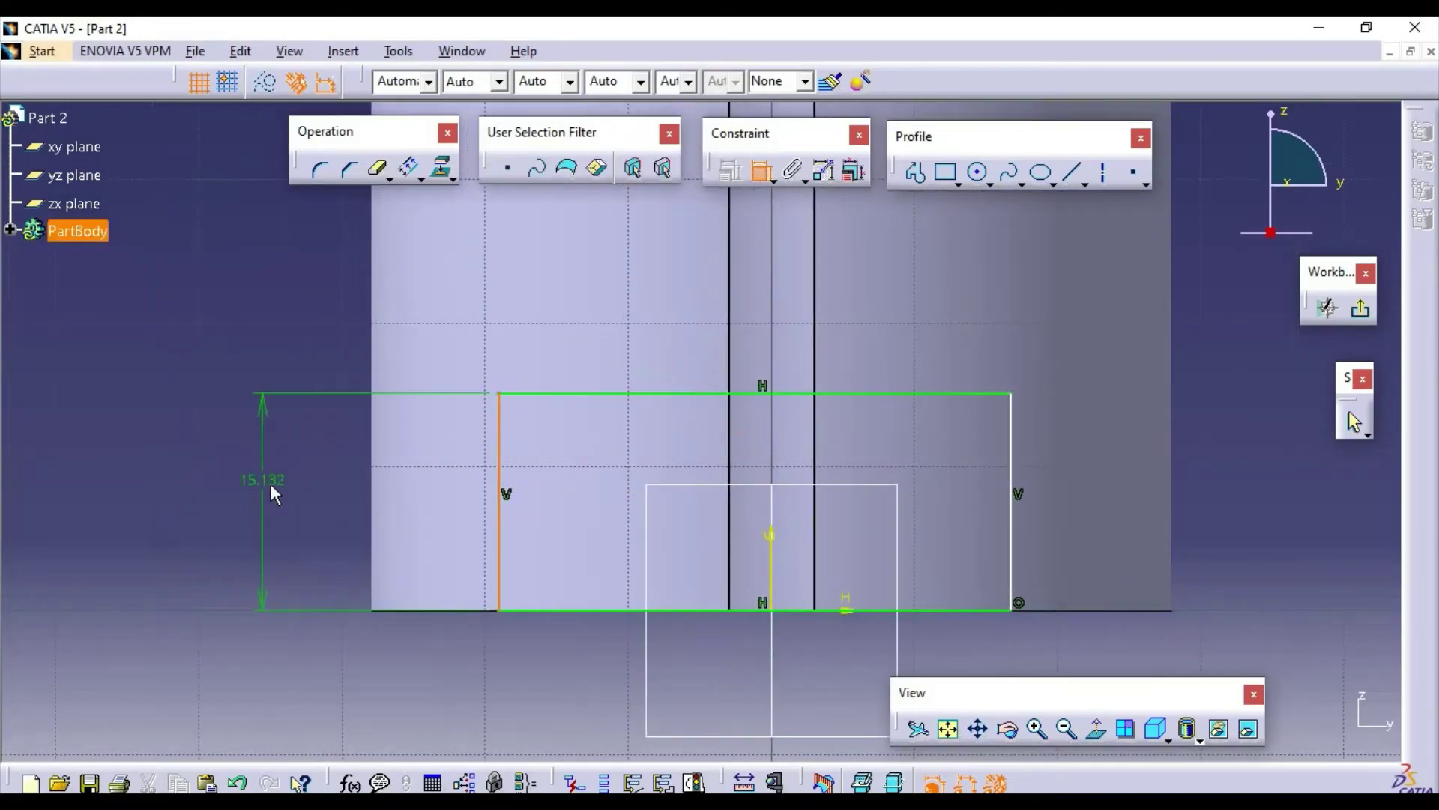
left_click(269, 488)
left_click(273, 479)
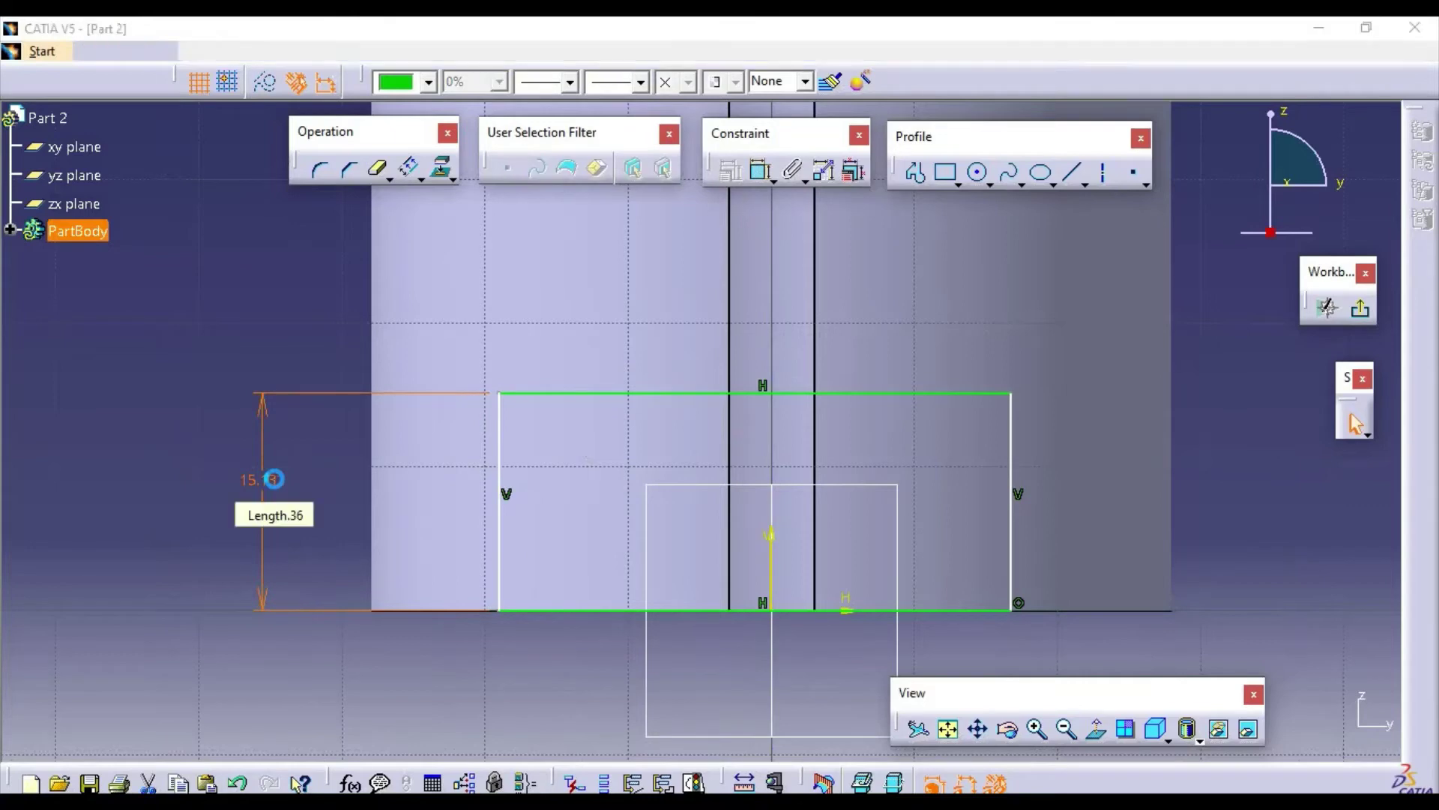
double_click(273, 480)
type("2")
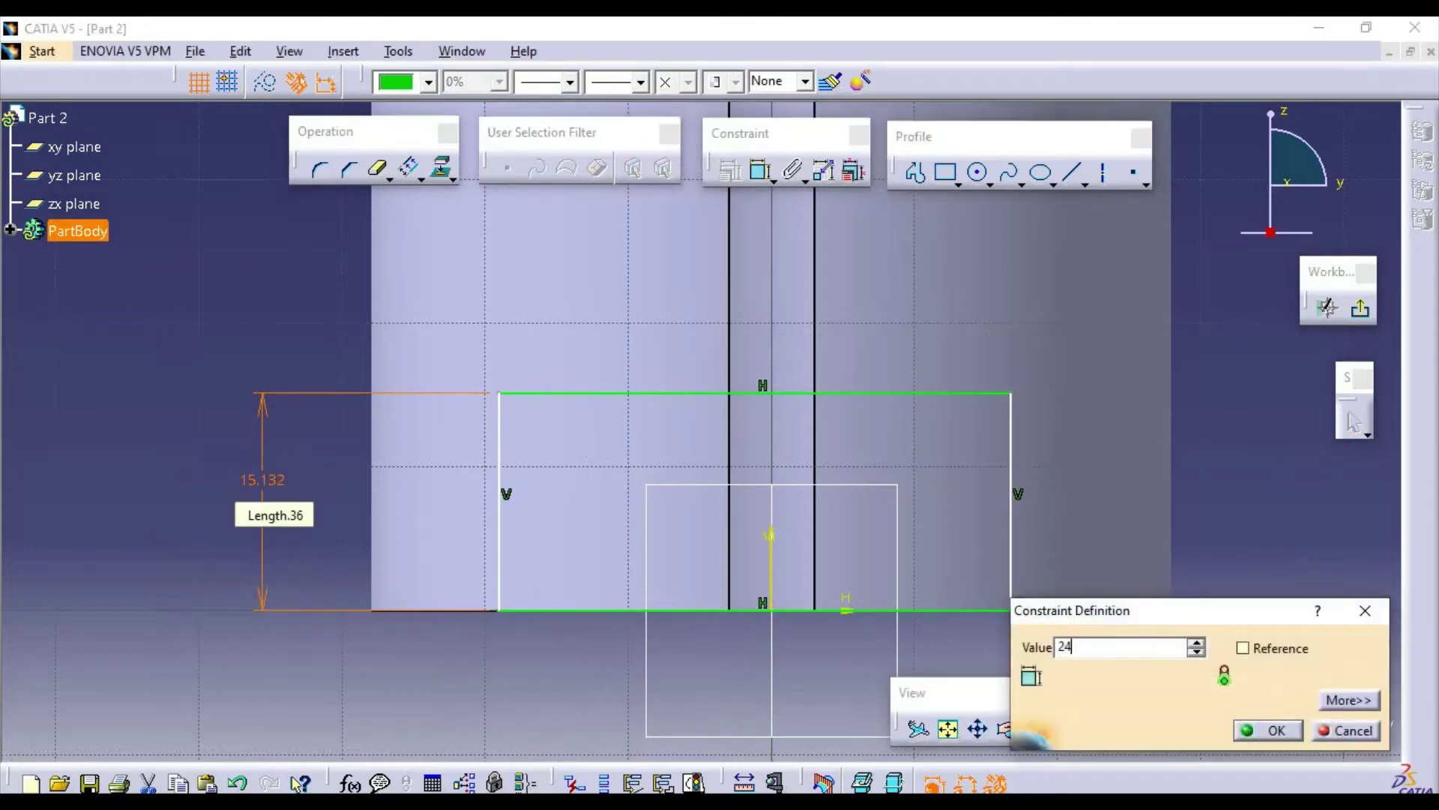
type("4")
key("Return")
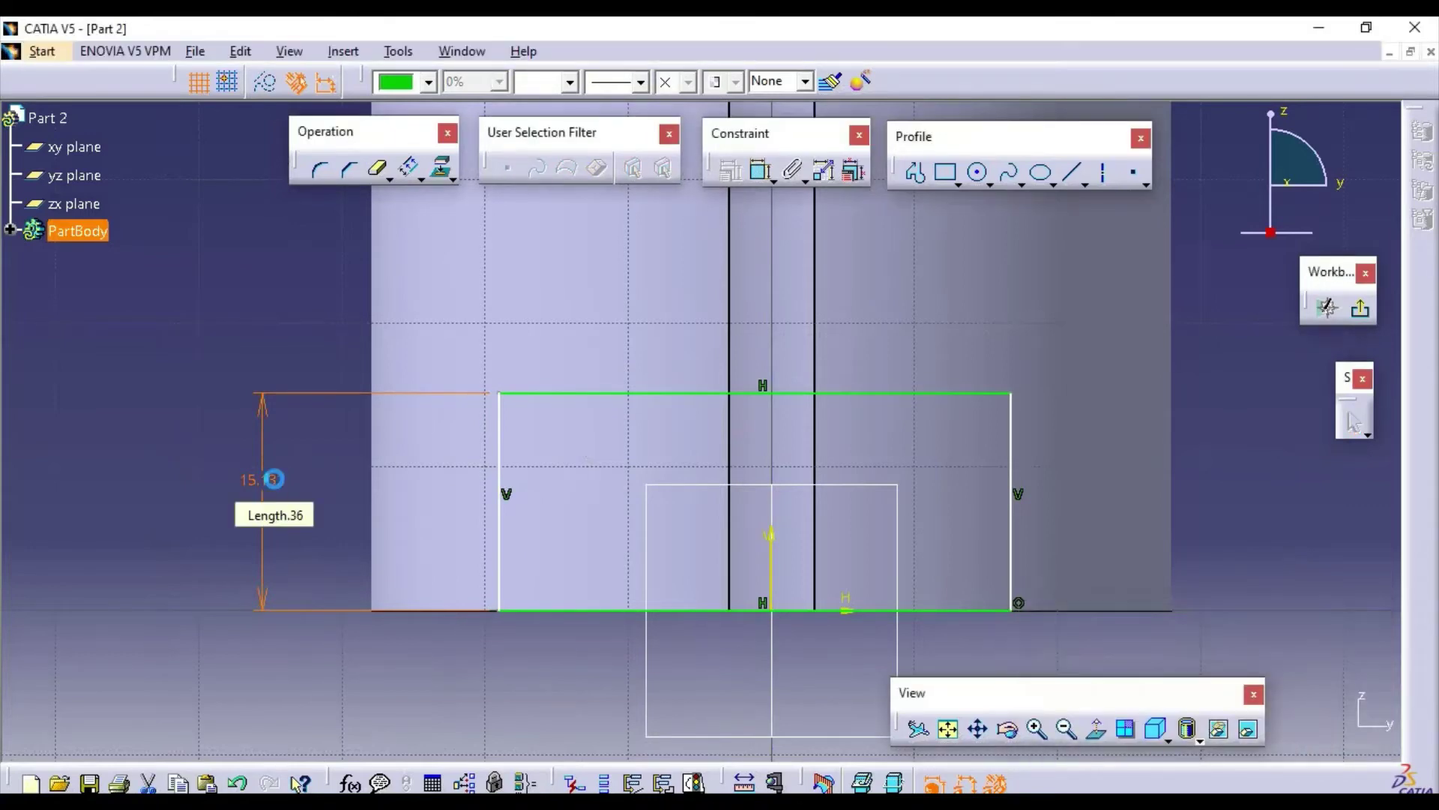
middle_click_drag(369, 414, 292, 488)
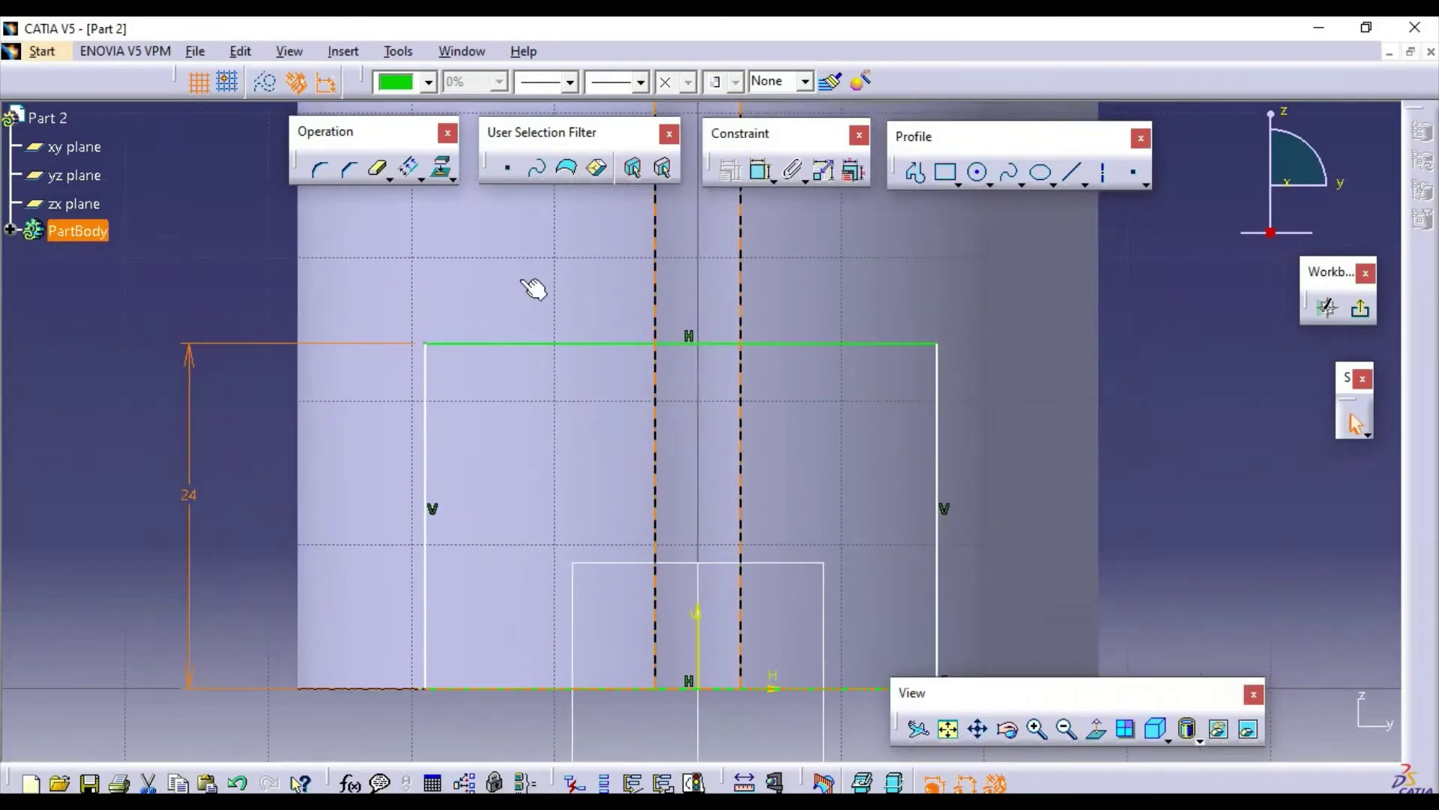
left_click(1133, 350)
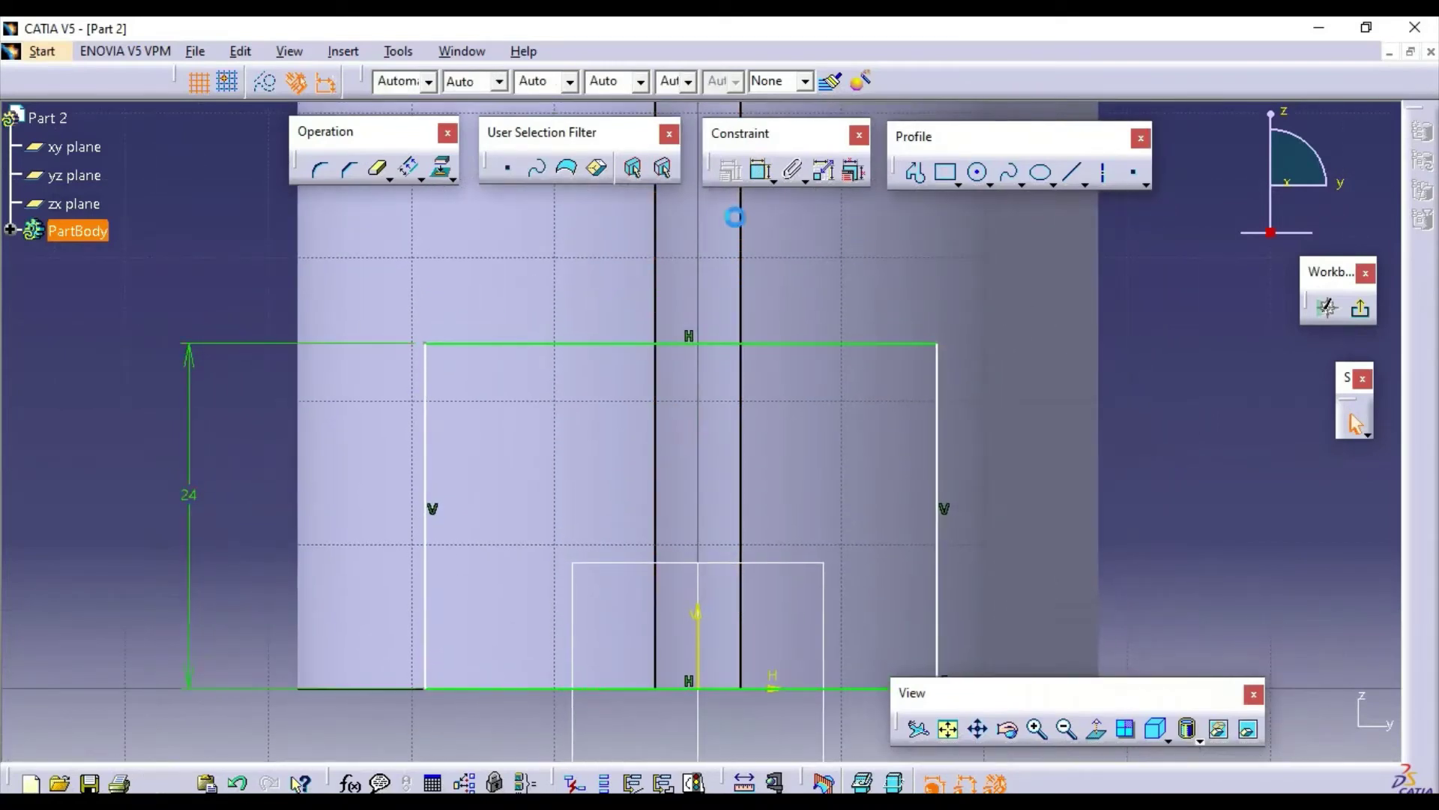
Dimension the rectangle's upper side and set its width to 48 mm.
left_click(762, 182)
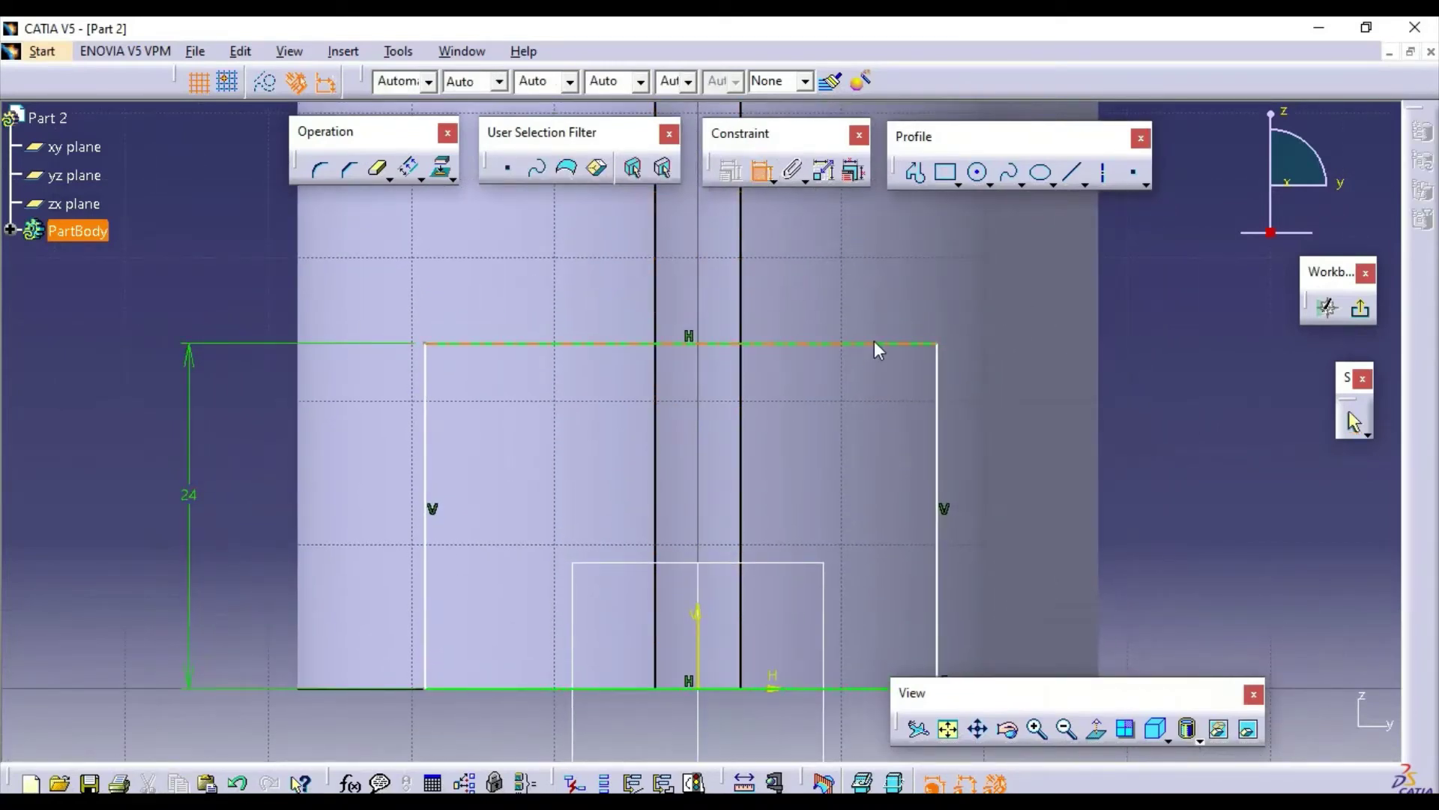
left_click(877, 344)
left_click(1168, 288)
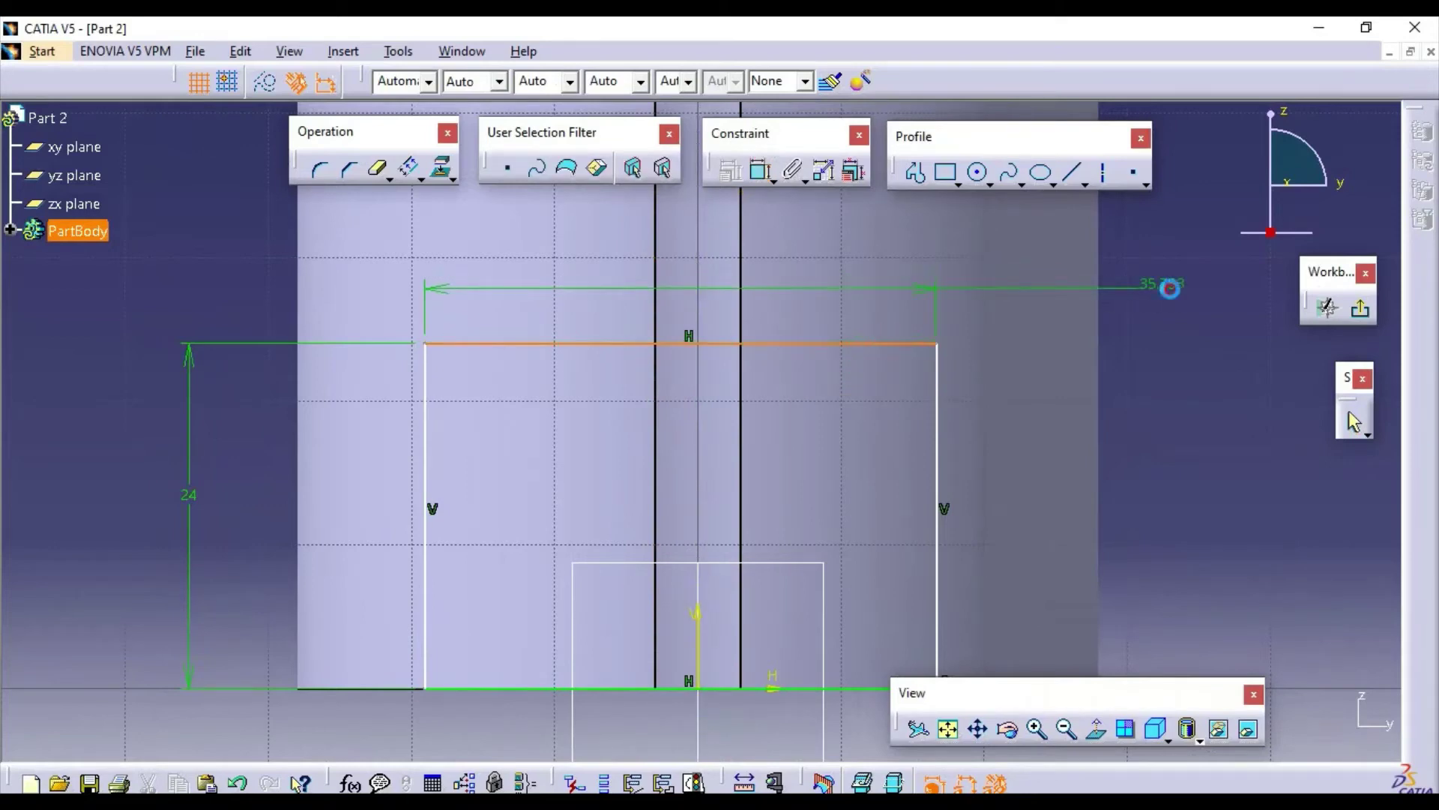
double_click(1170, 285)
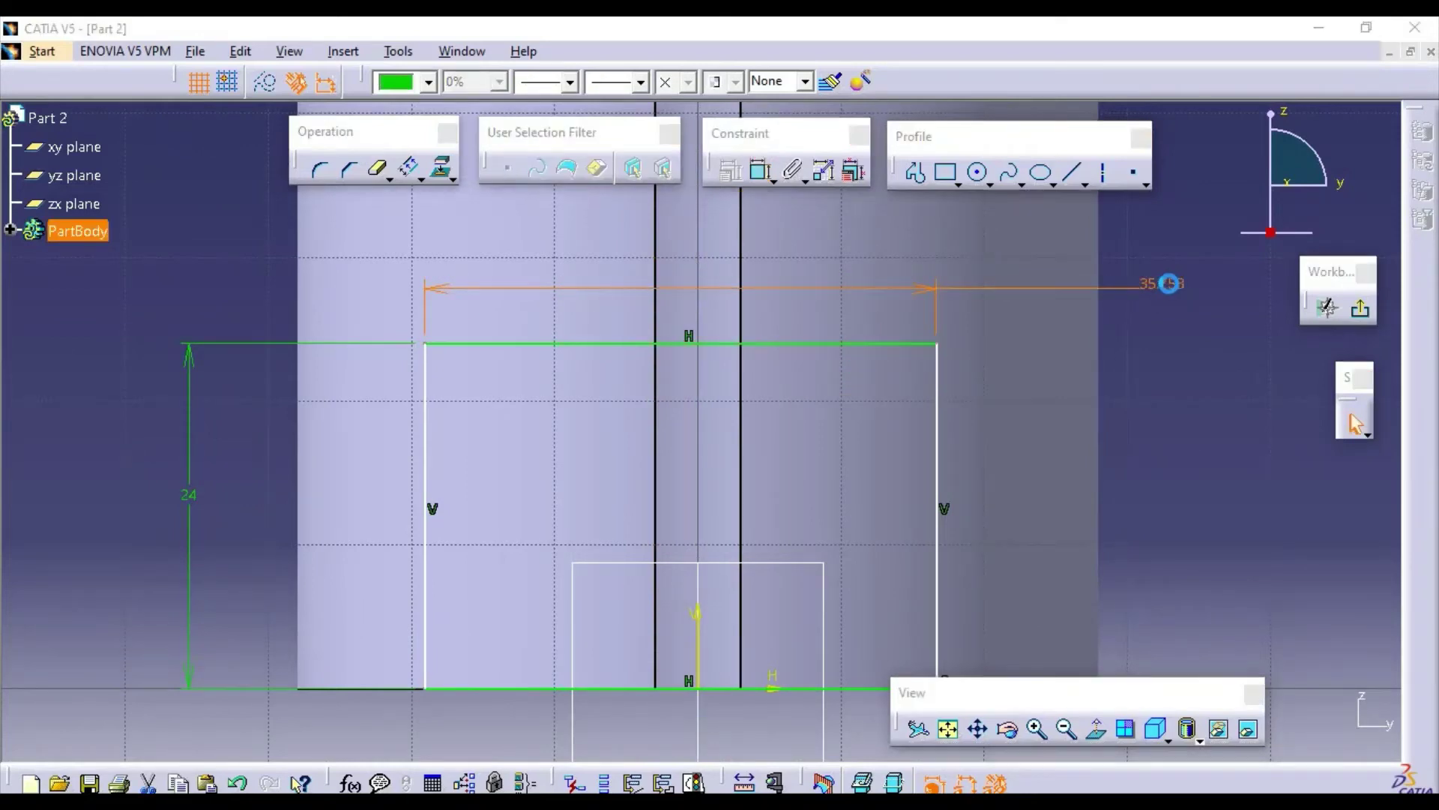
type("48")
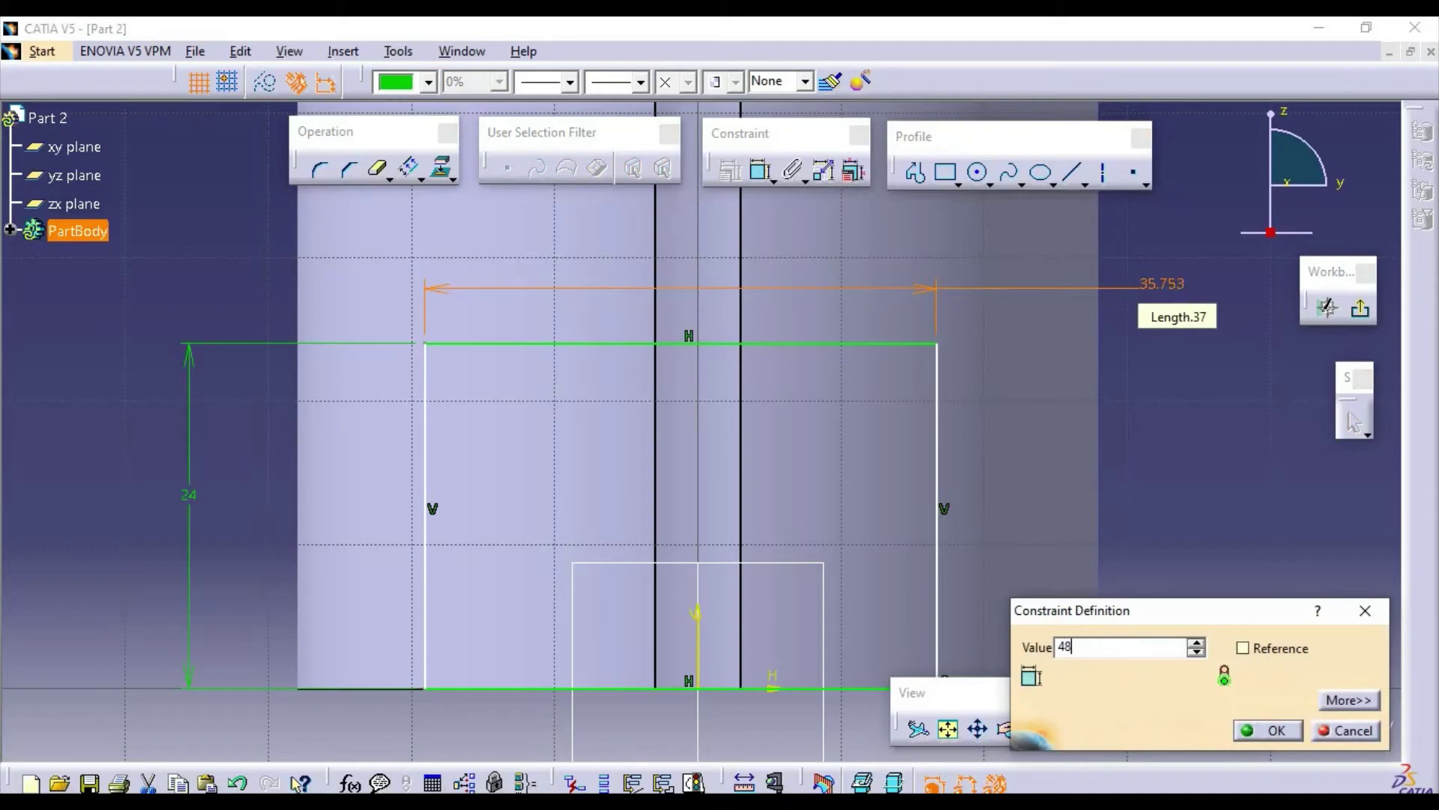
key("Return")
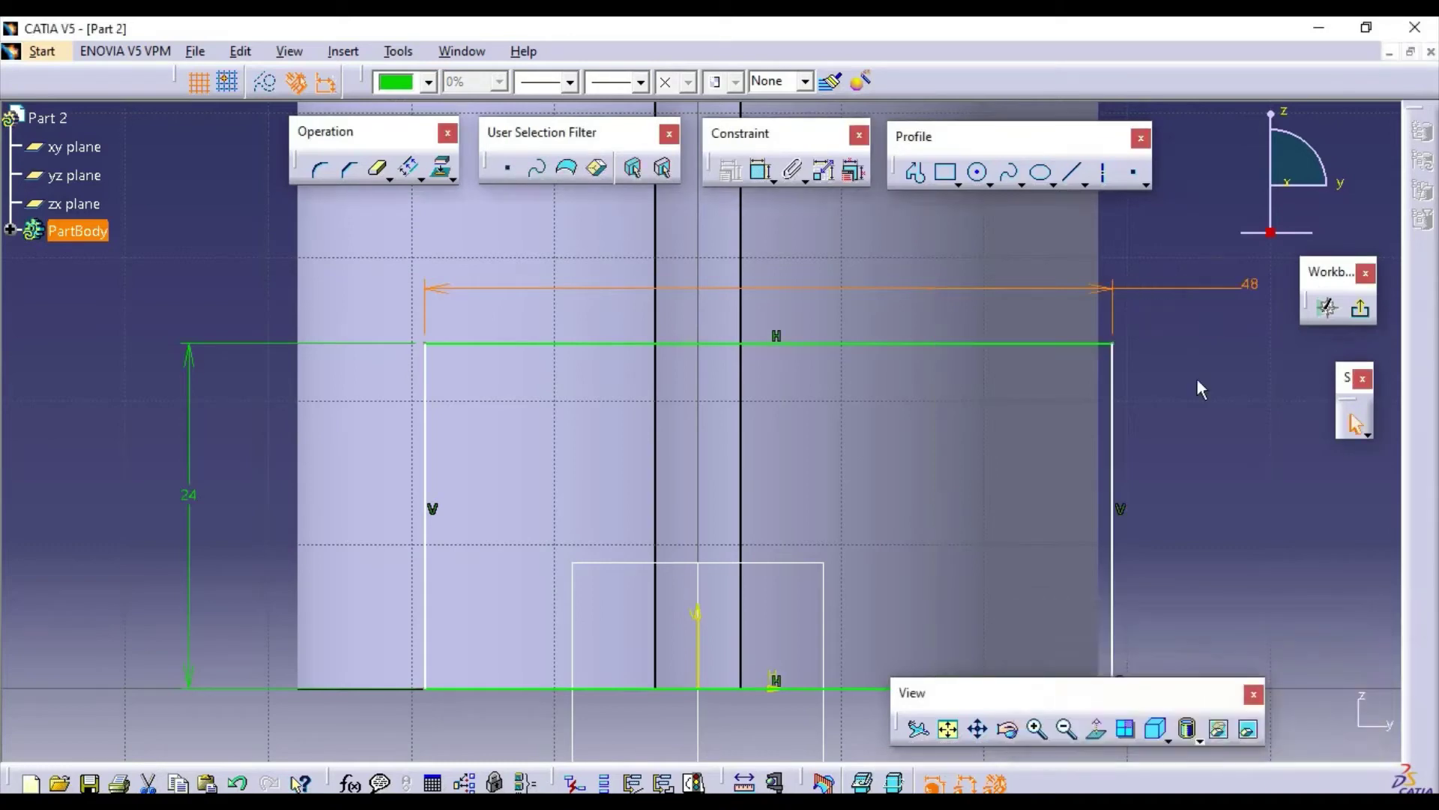
mouse_move(1190, 517)
middle_mouse_down()
mouse_move(1092, 472)
mouse_move(1076, 449)
middle_mouse_up()
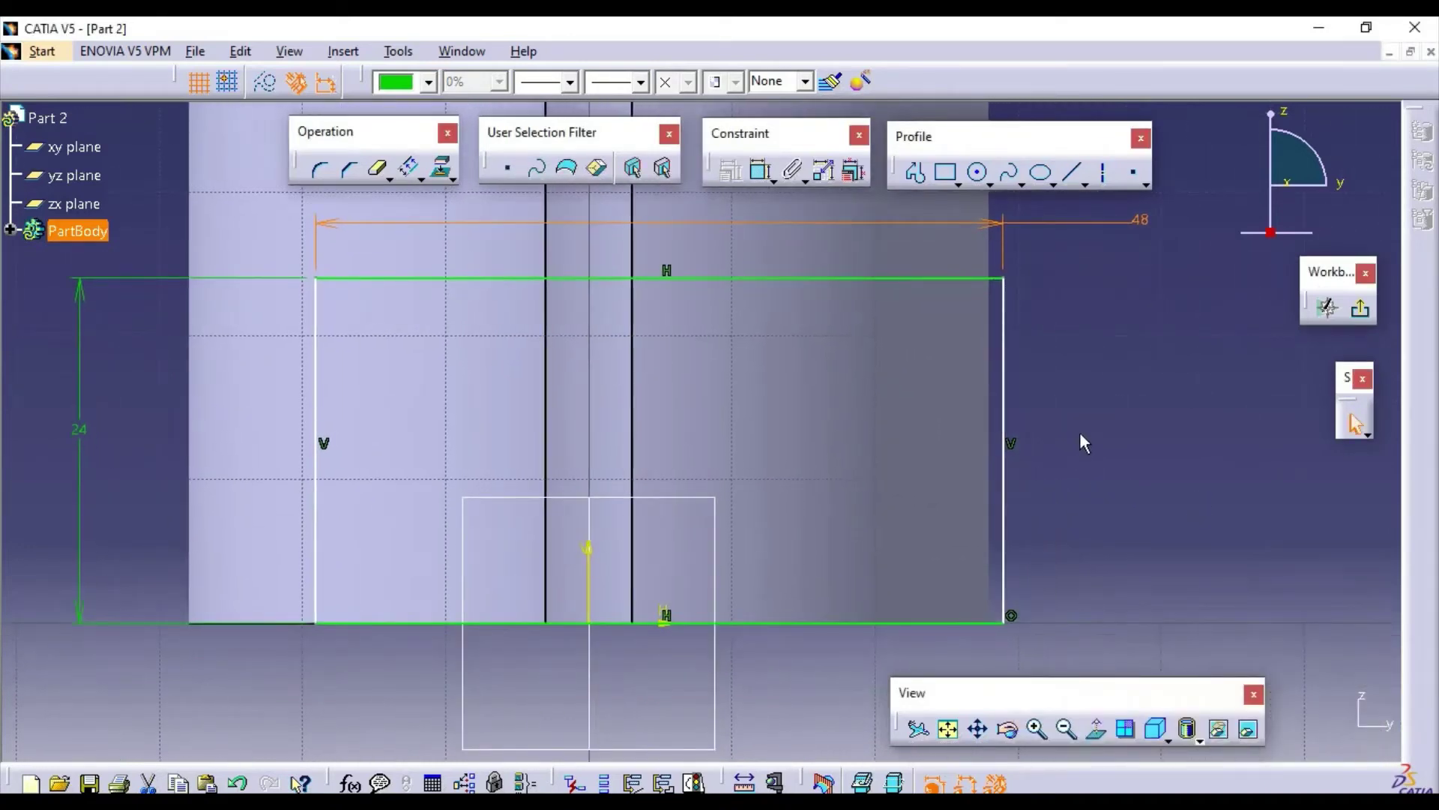
left_click(1185, 381)
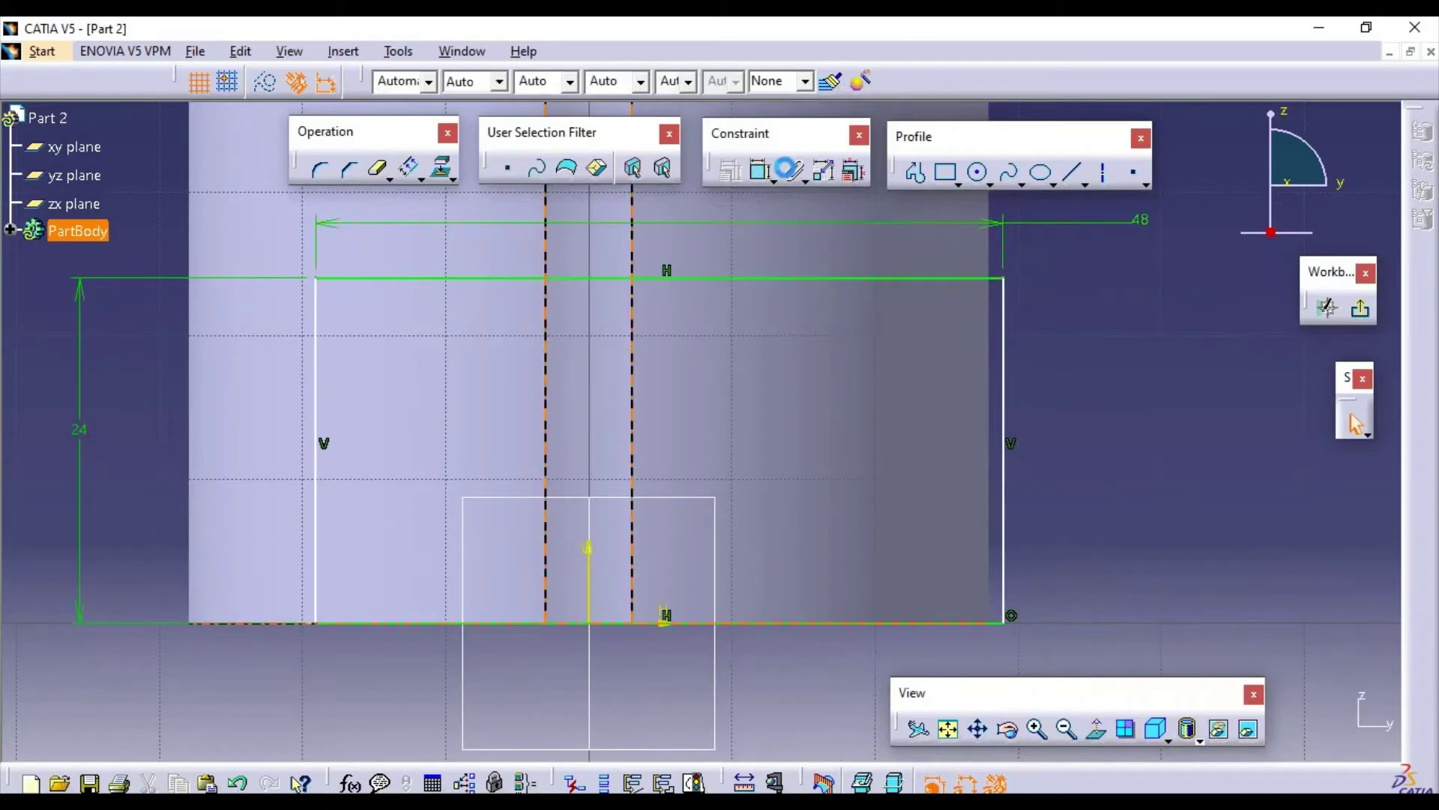
Constrain the rectangle's side in the positive H direction to 24 mm from the V axis and exit the sketch.
left_click(760, 175)
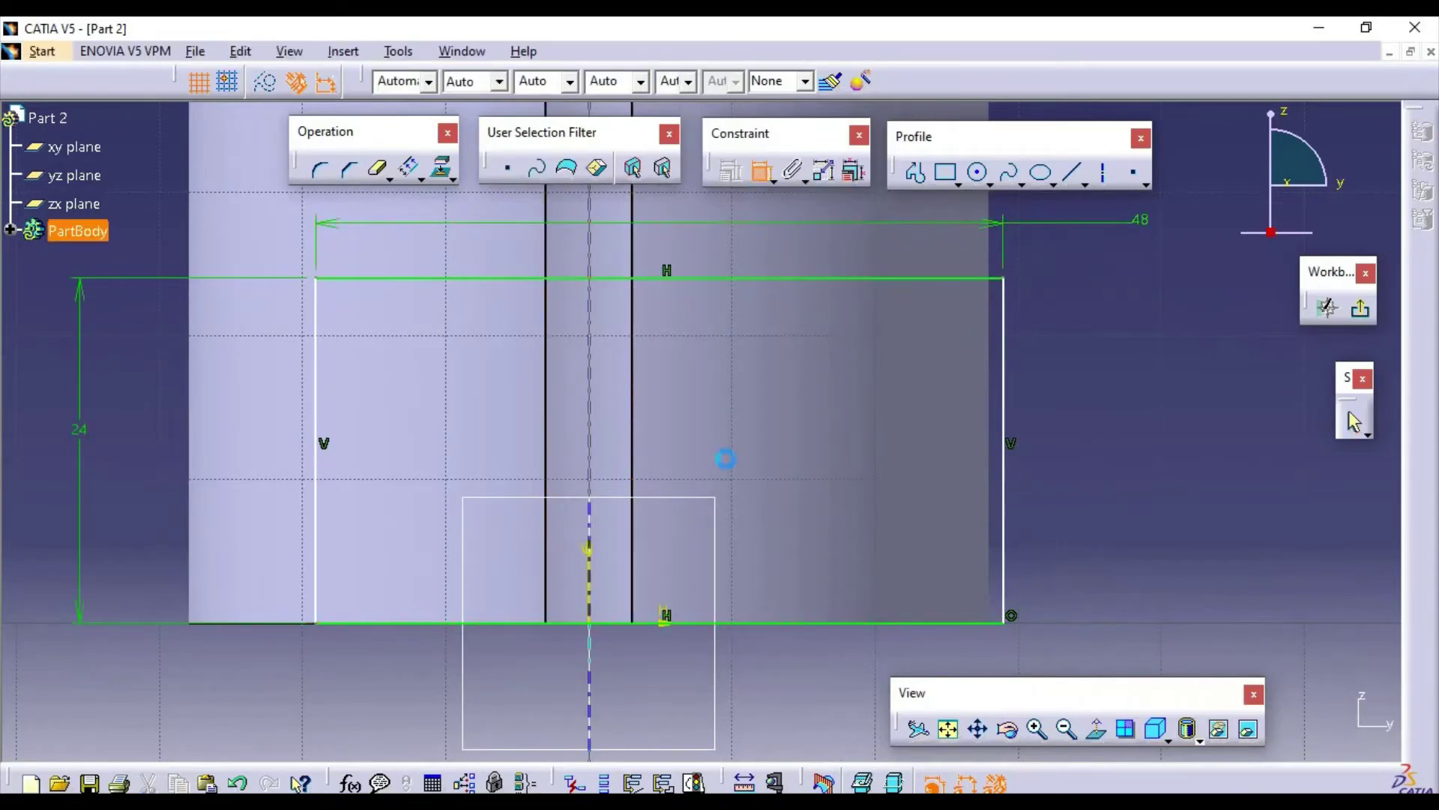
left_click(590, 576)
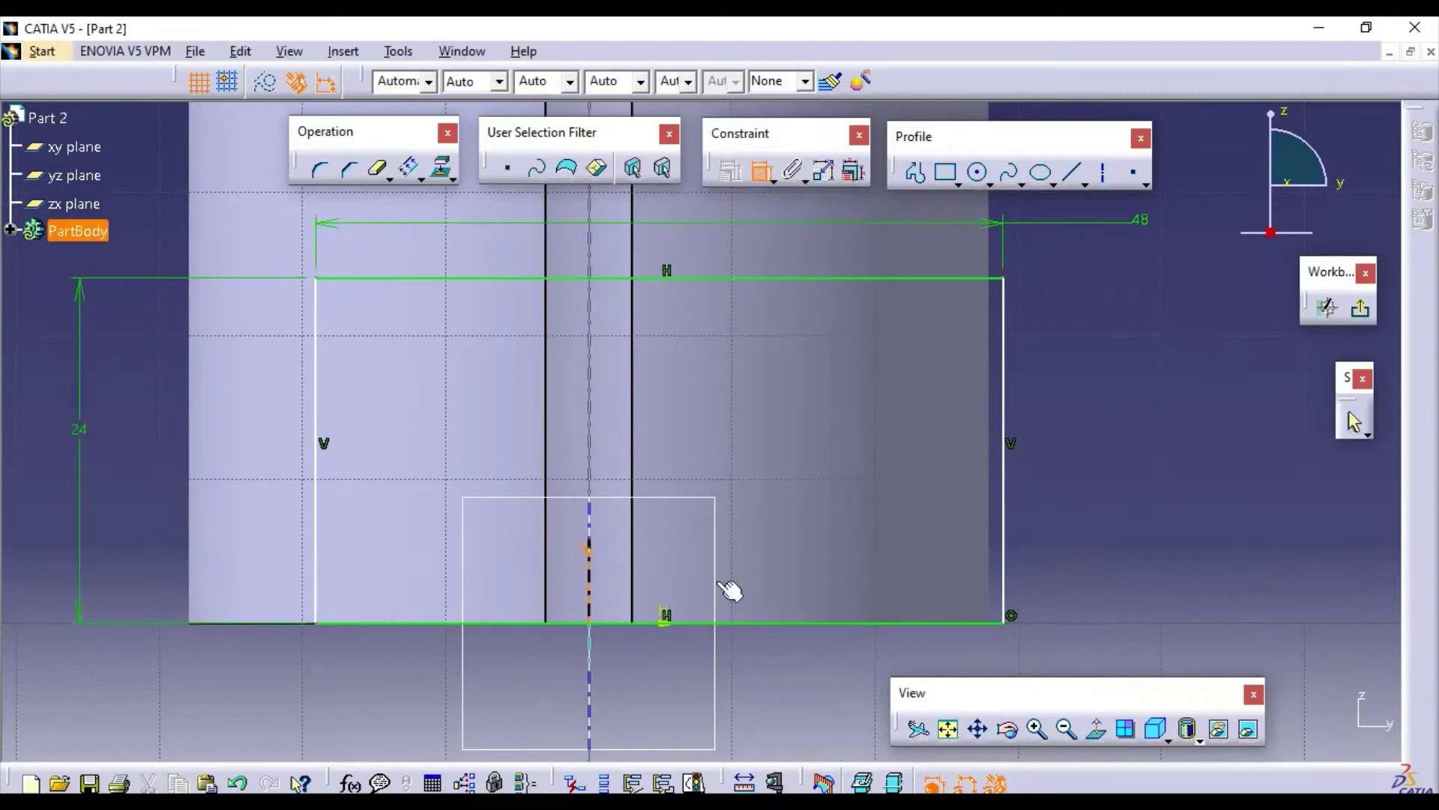
left_click(1004, 554)
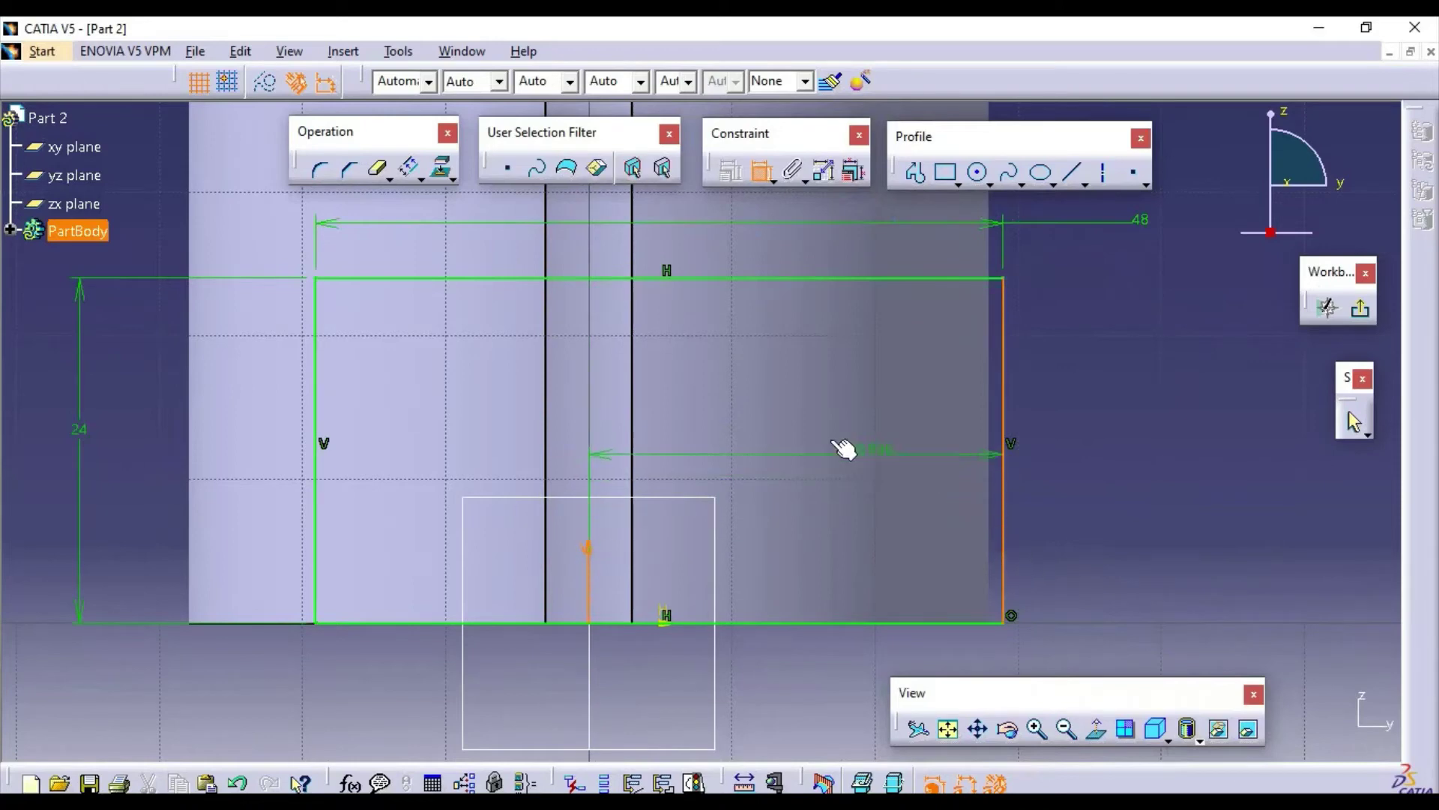
left_click(798, 414)
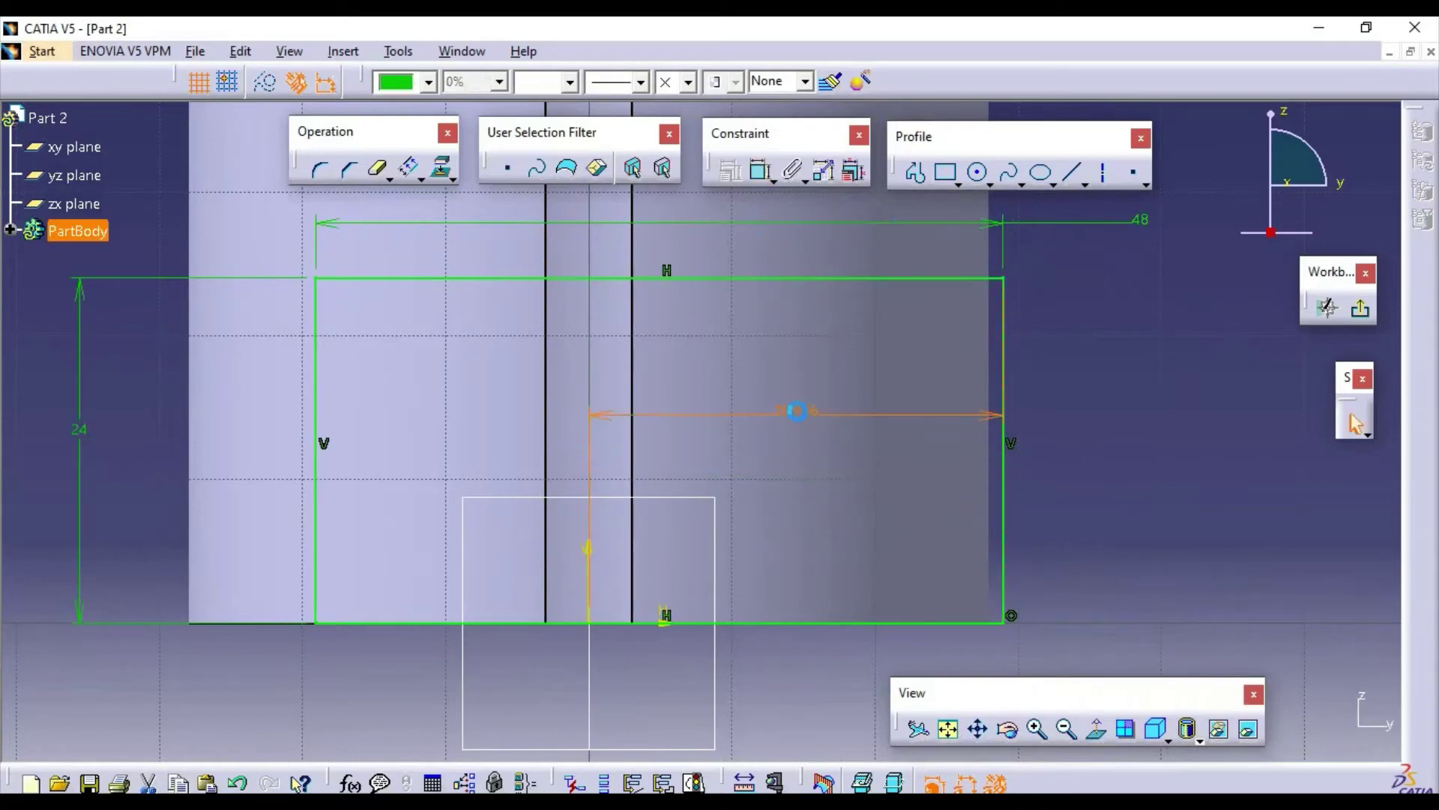
double_click(798, 412)
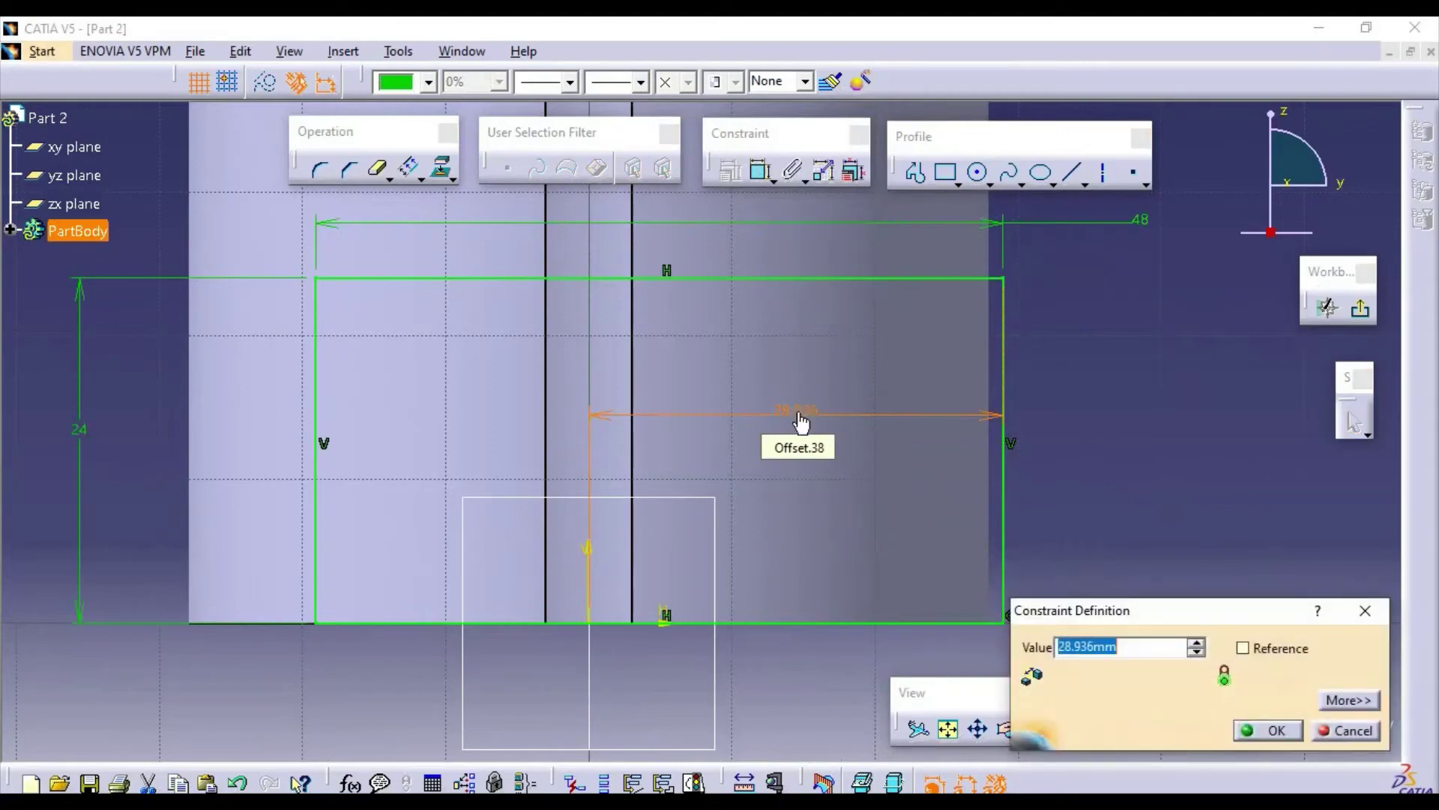
type("2")
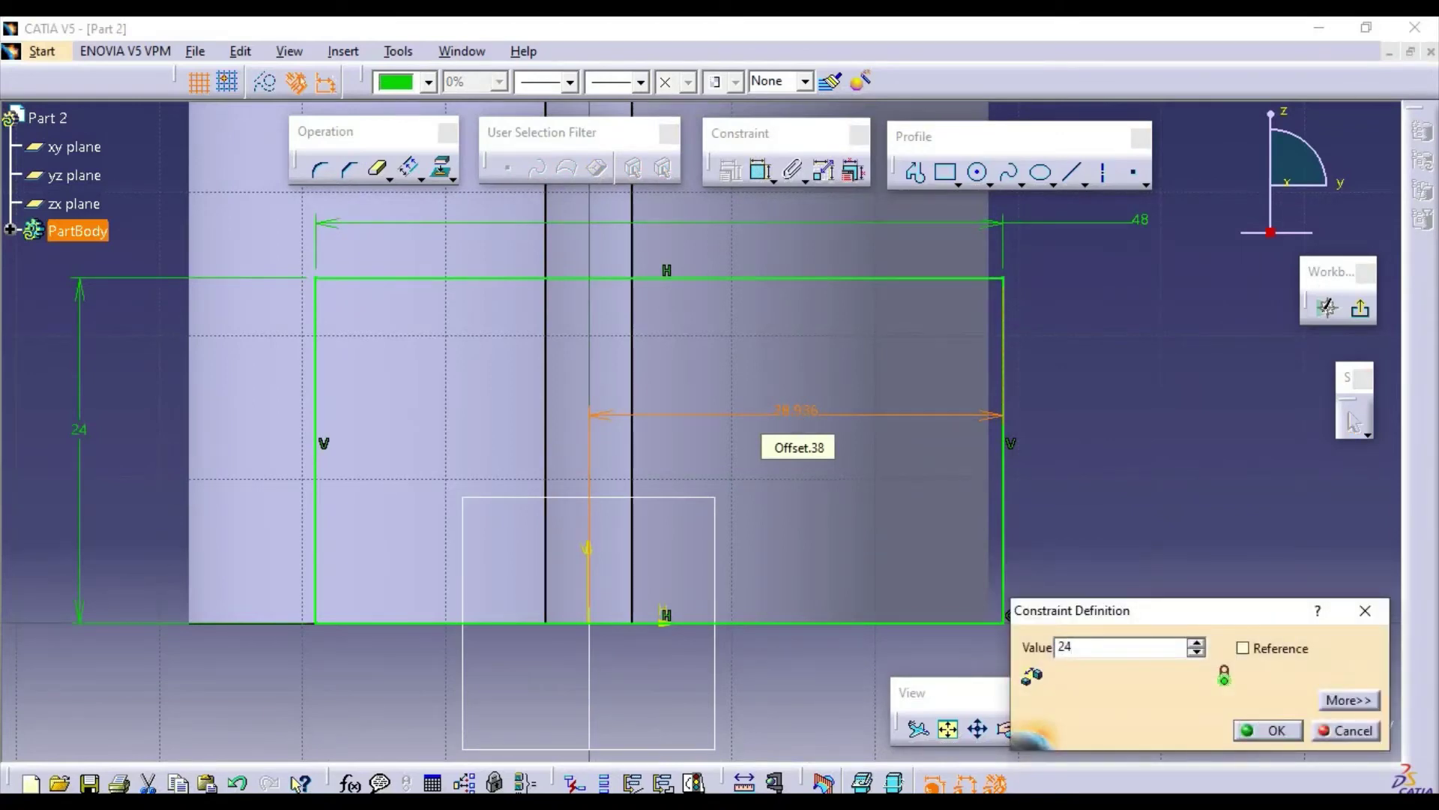
type("4")
key("Return")
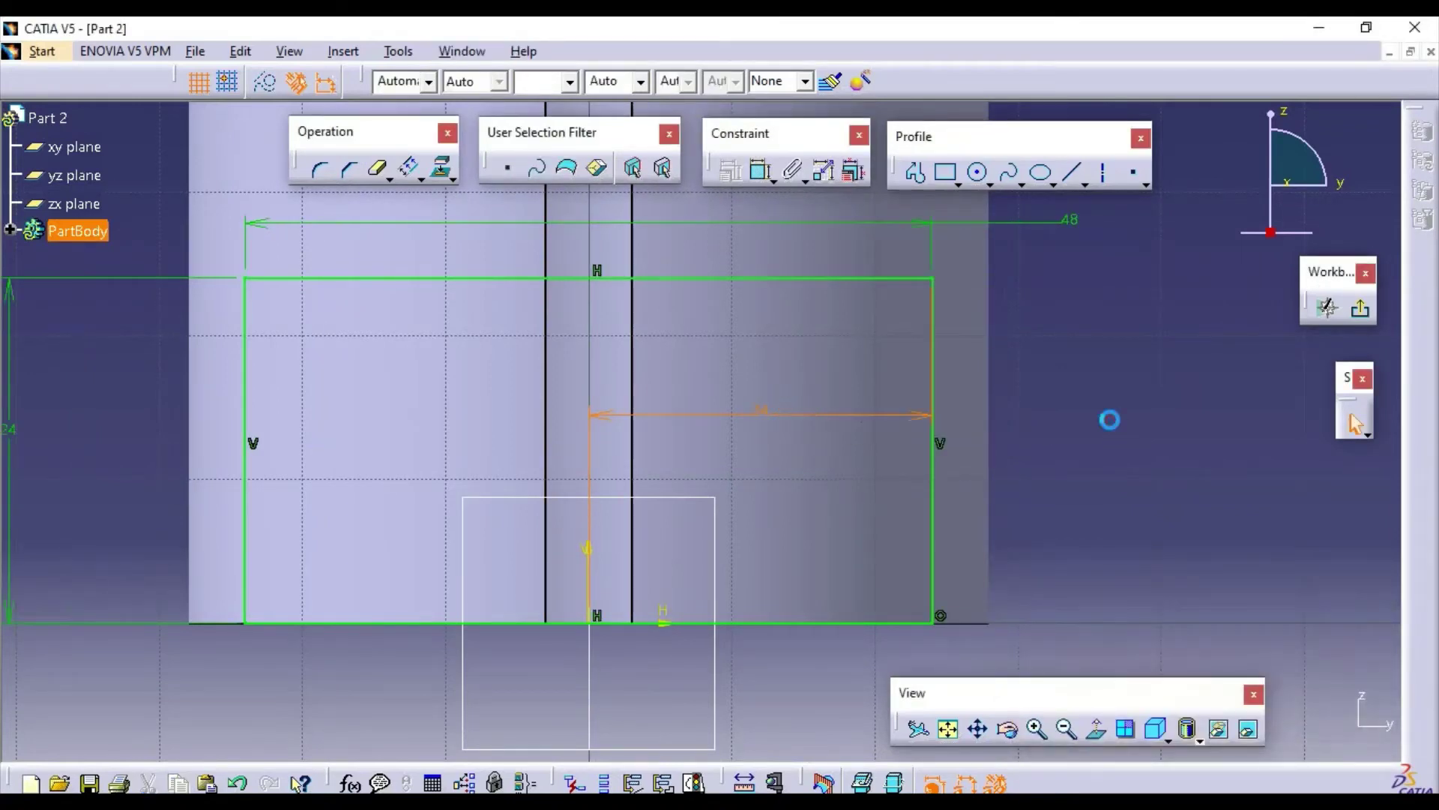
left_click(1108, 416)
middle_click_drag(1086, 389, 1046, 537)
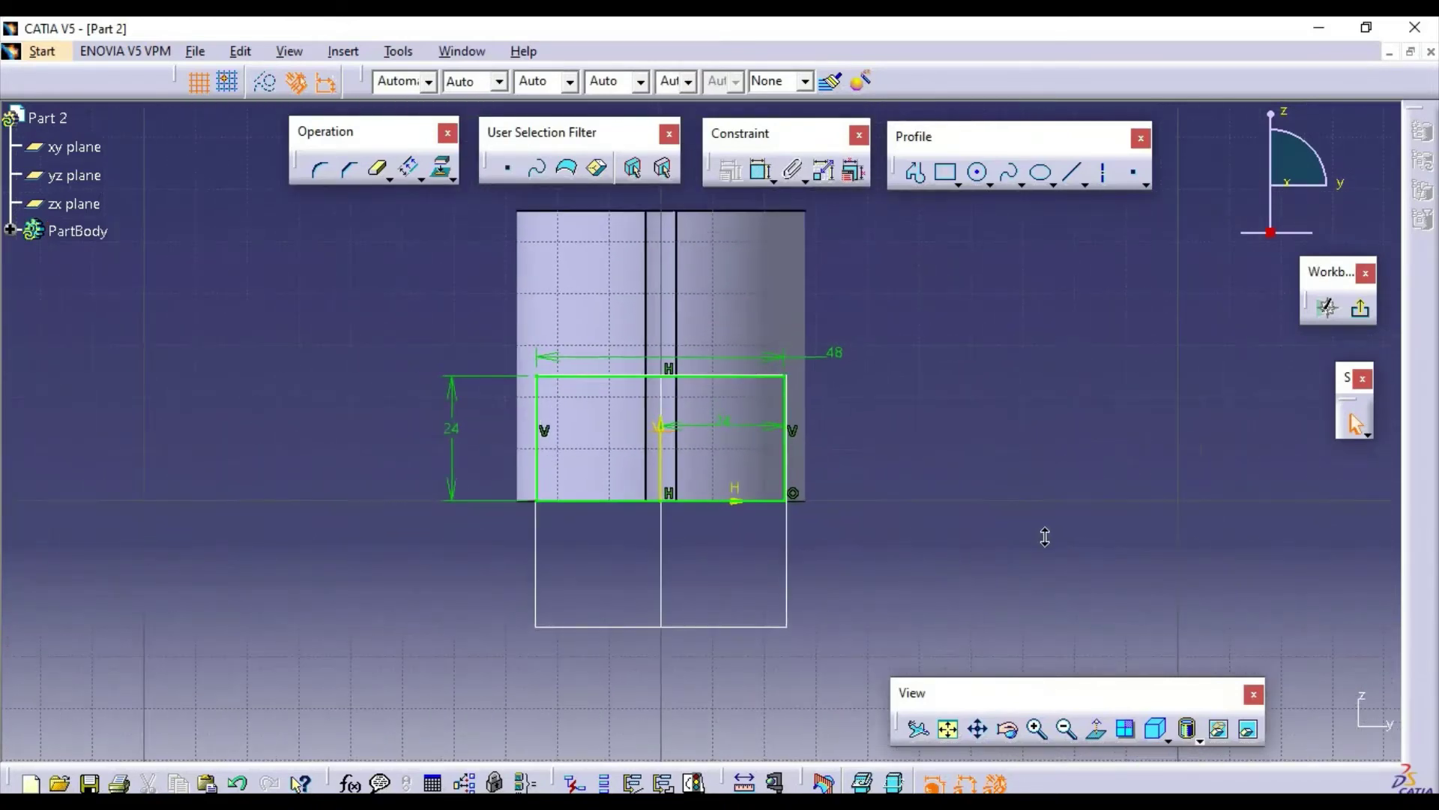
middle_click_drag(1048, 446, 1048, 501)
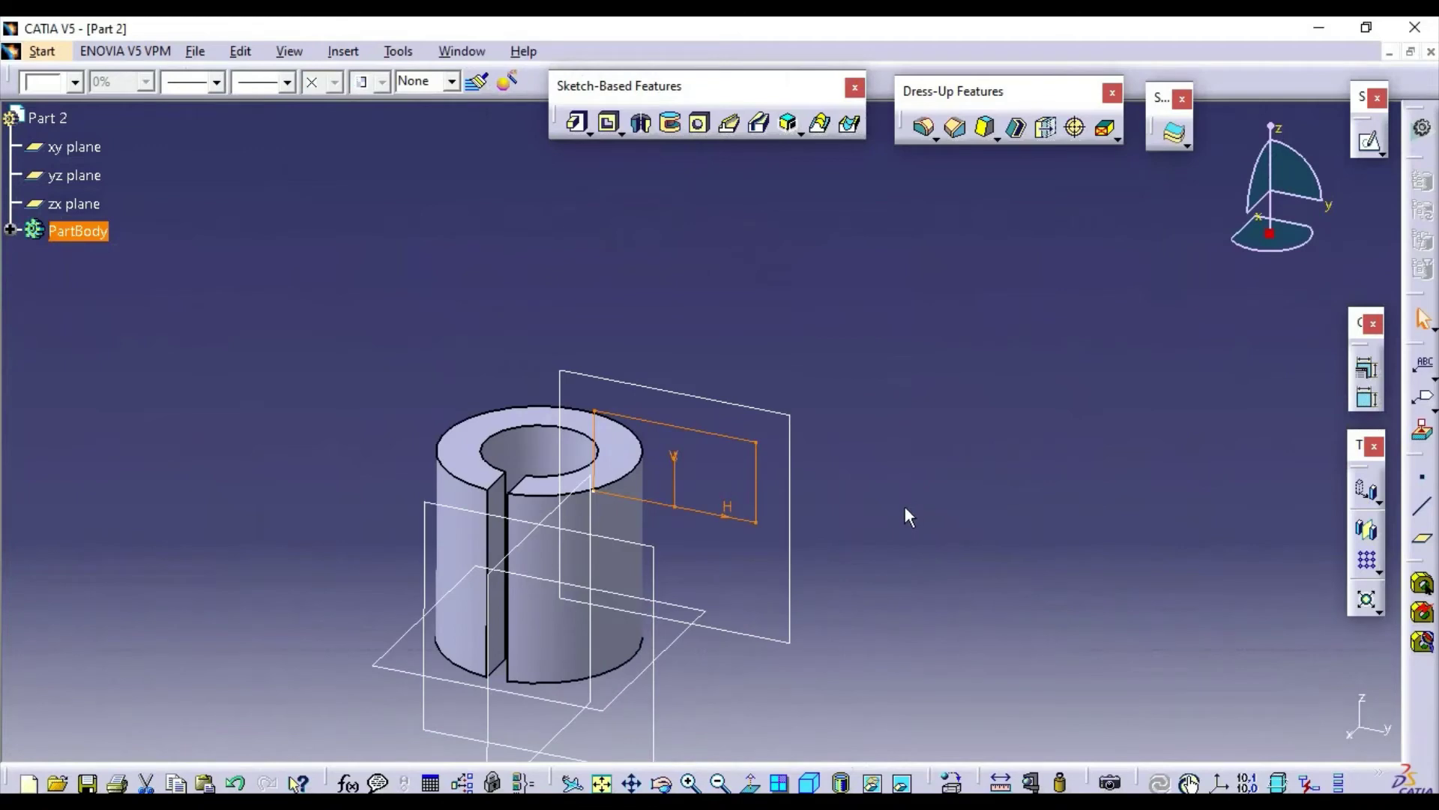
Examine the position of the block's rectangular profile relative to the slotted cylinder from another viewing angle.
middle_click_drag(906, 506, 956, 459)
middle_click(956, 458)
middle_click_drag(828, 514, 784, 480)
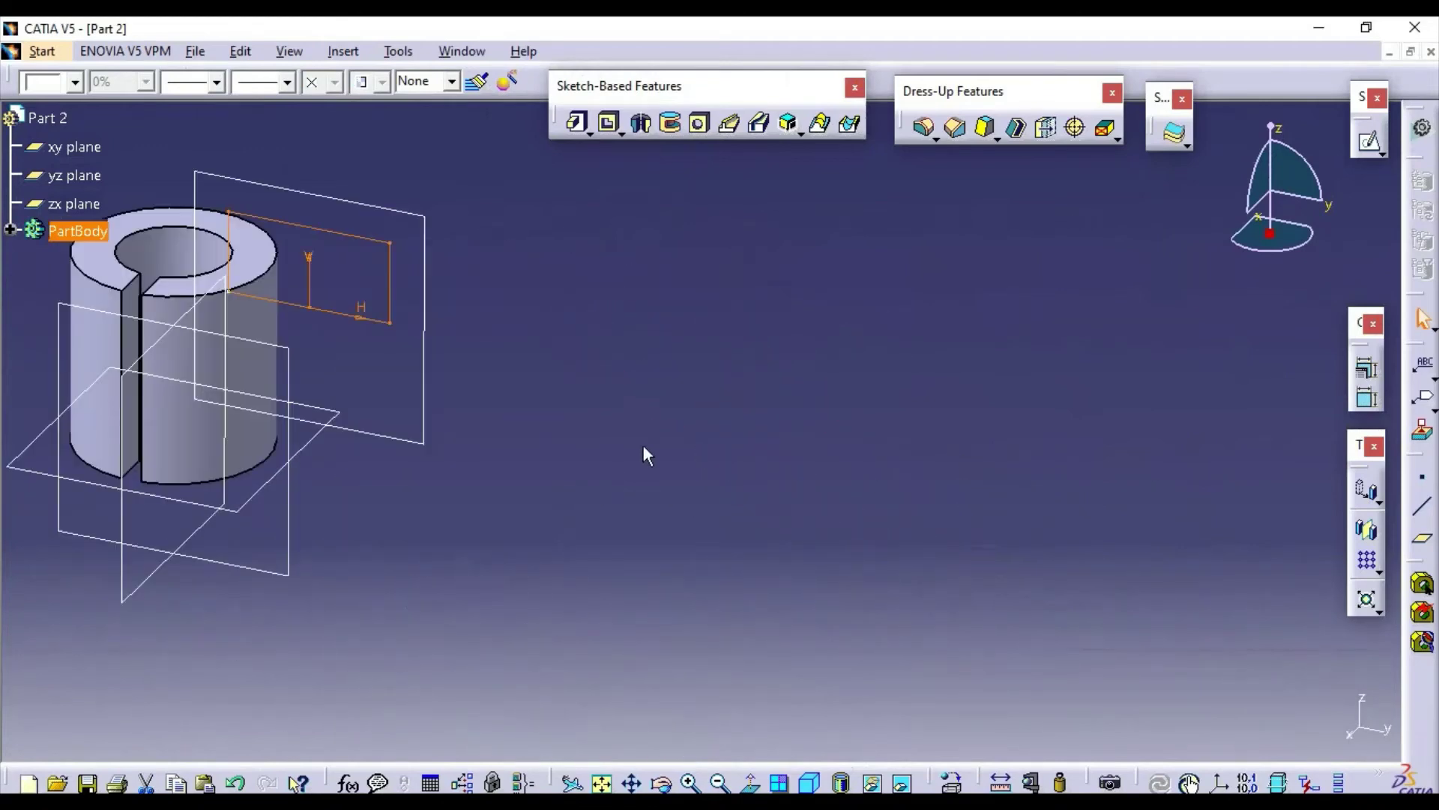
middle_click_drag(646, 454, 1263, 569)
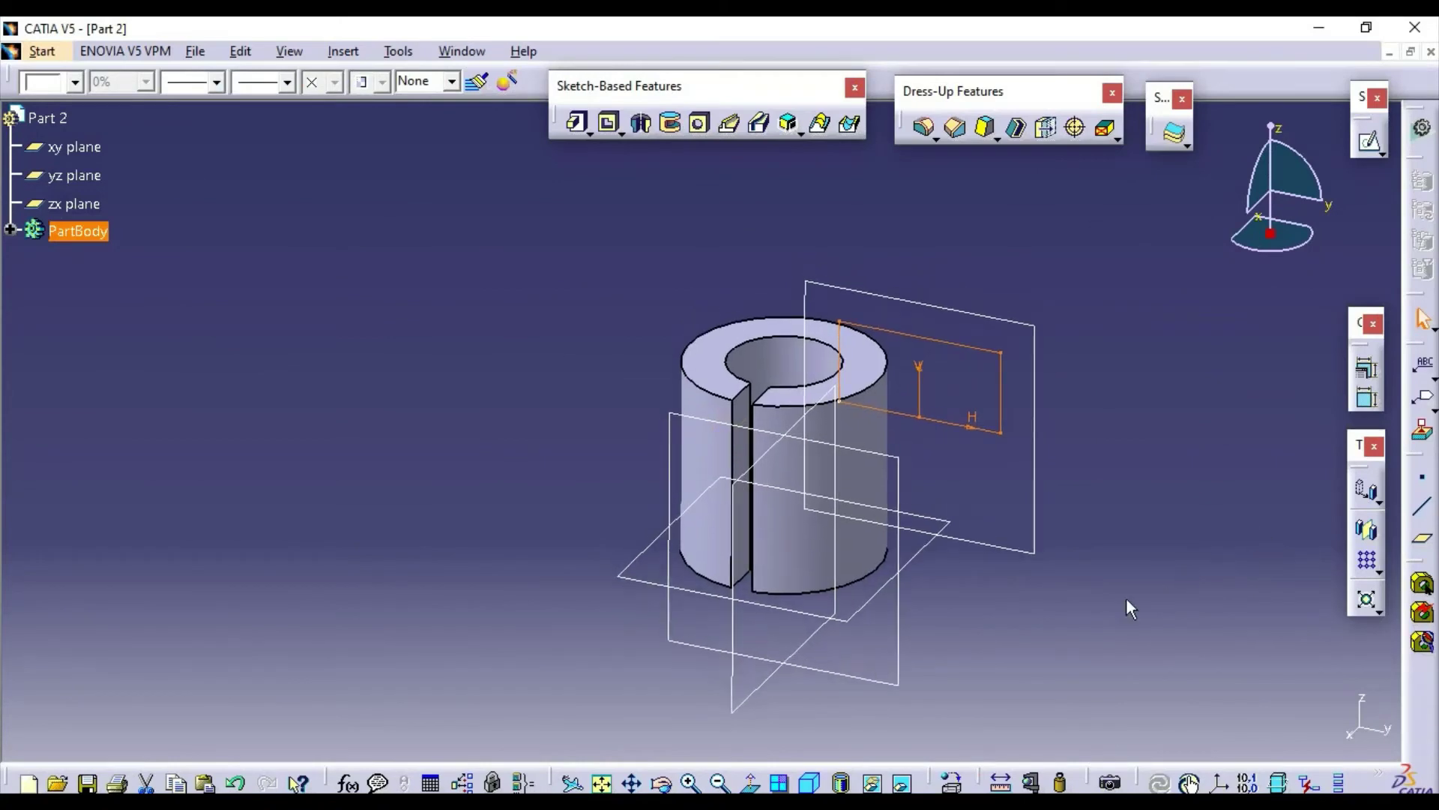
left_click(1112, 650)
middle_click_drag(1155, 617, 1052, 606)
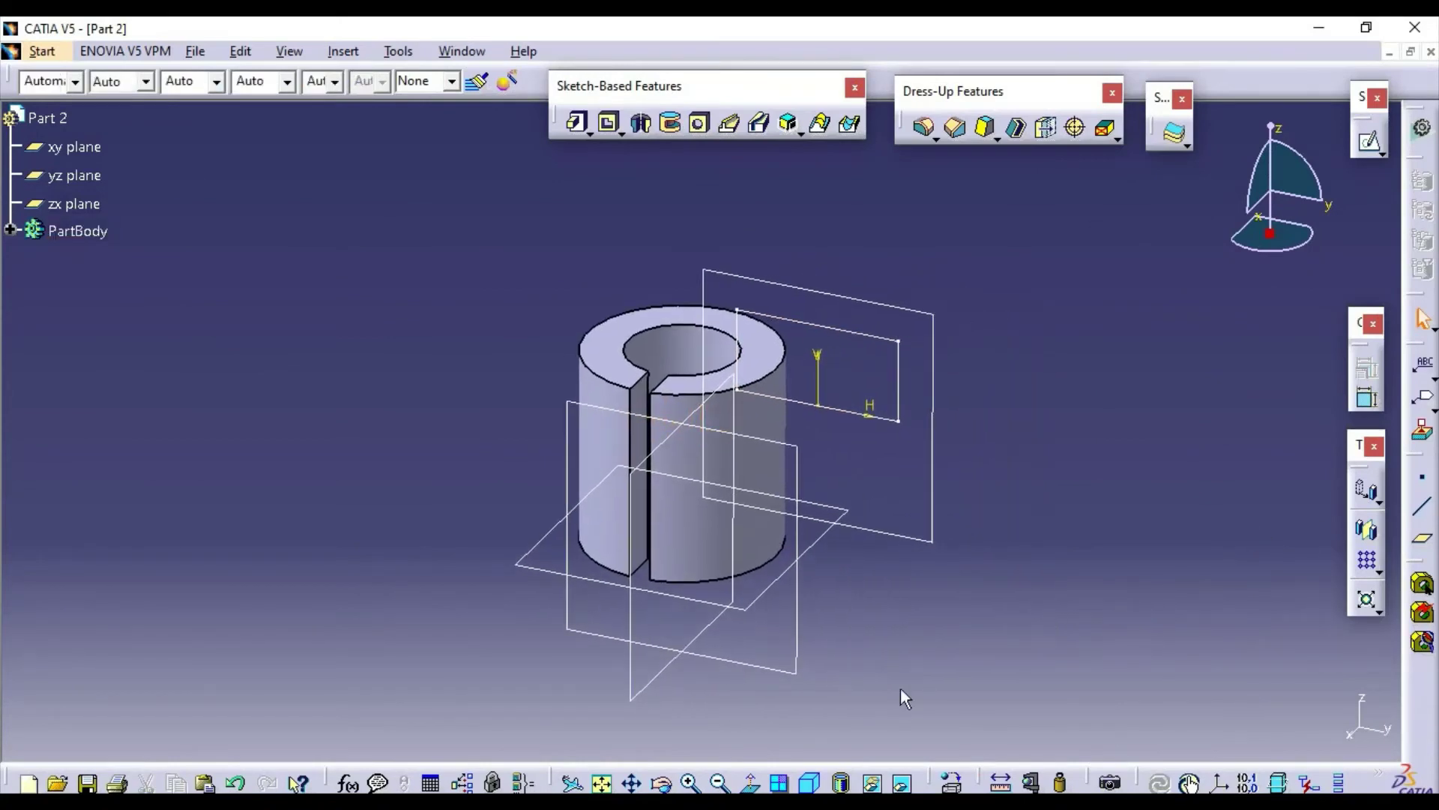
left_click(662, 782)
left_click_drag(1024, 455, 928, 600)
middle_click_drag(1140, 555, 780, 491)
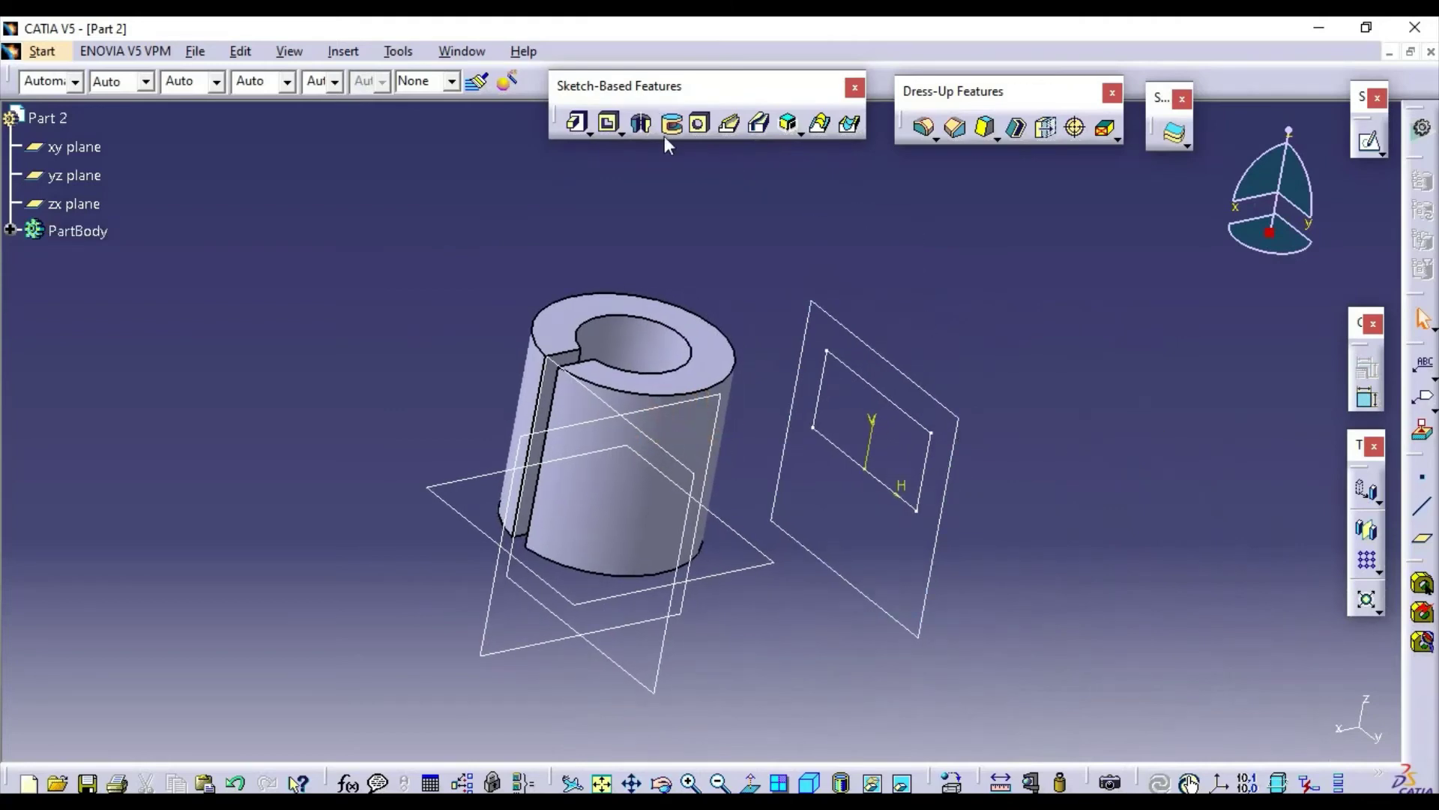
Pad the rectangular profile toward the slotted cylinder, using Up to next as the limit type.
left_click(576, 124)
left_click(836, 359)
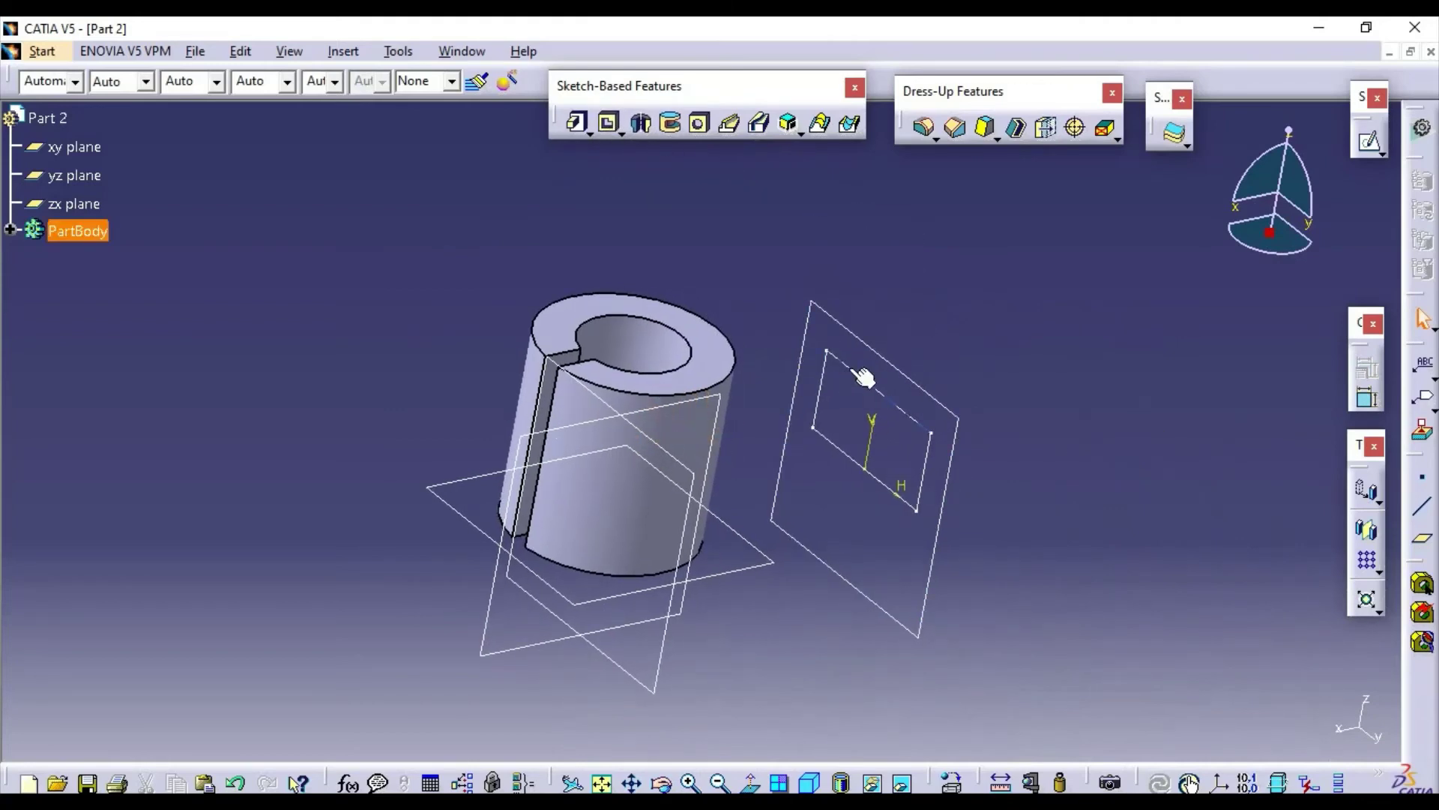
left_click(575, 125)
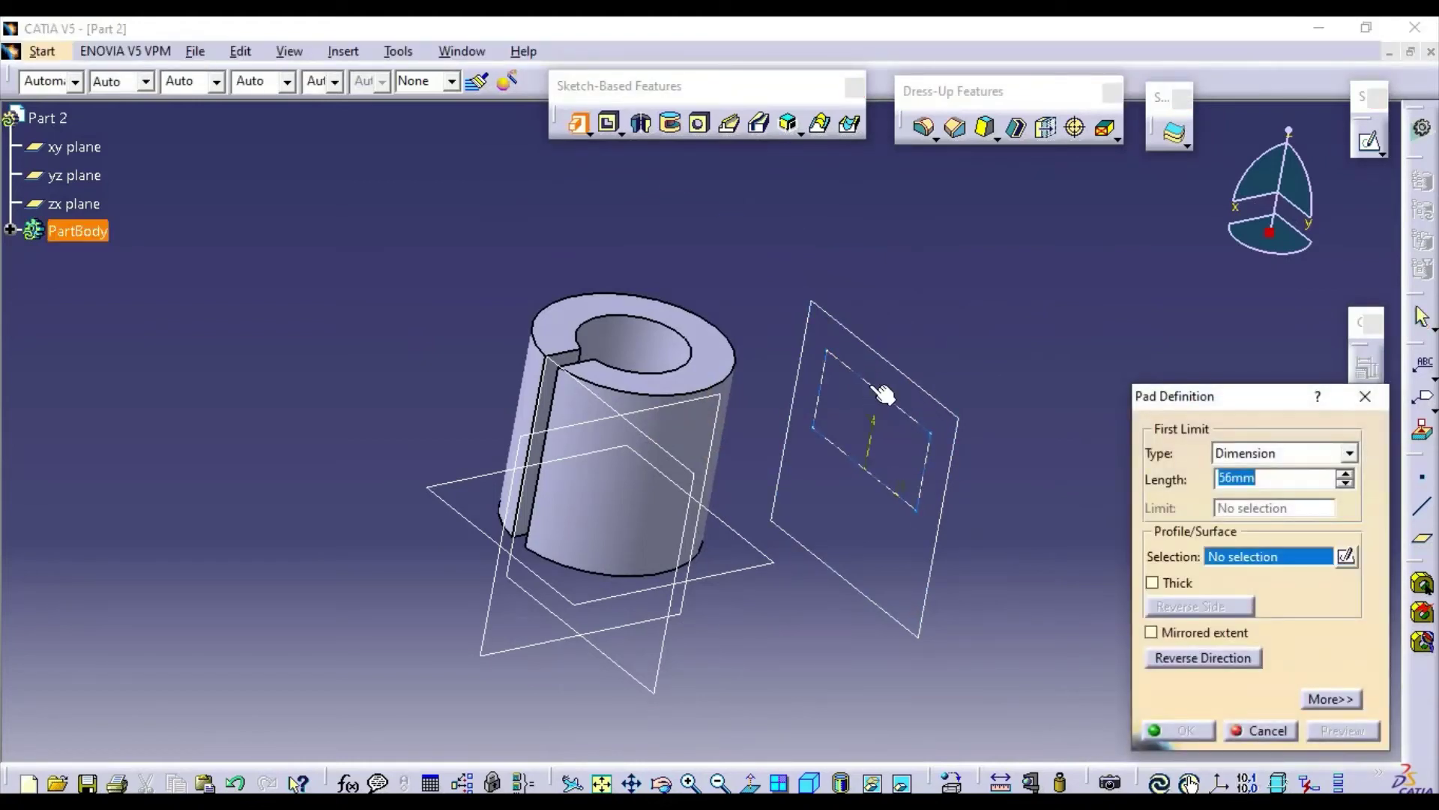
left_click(956, 399)
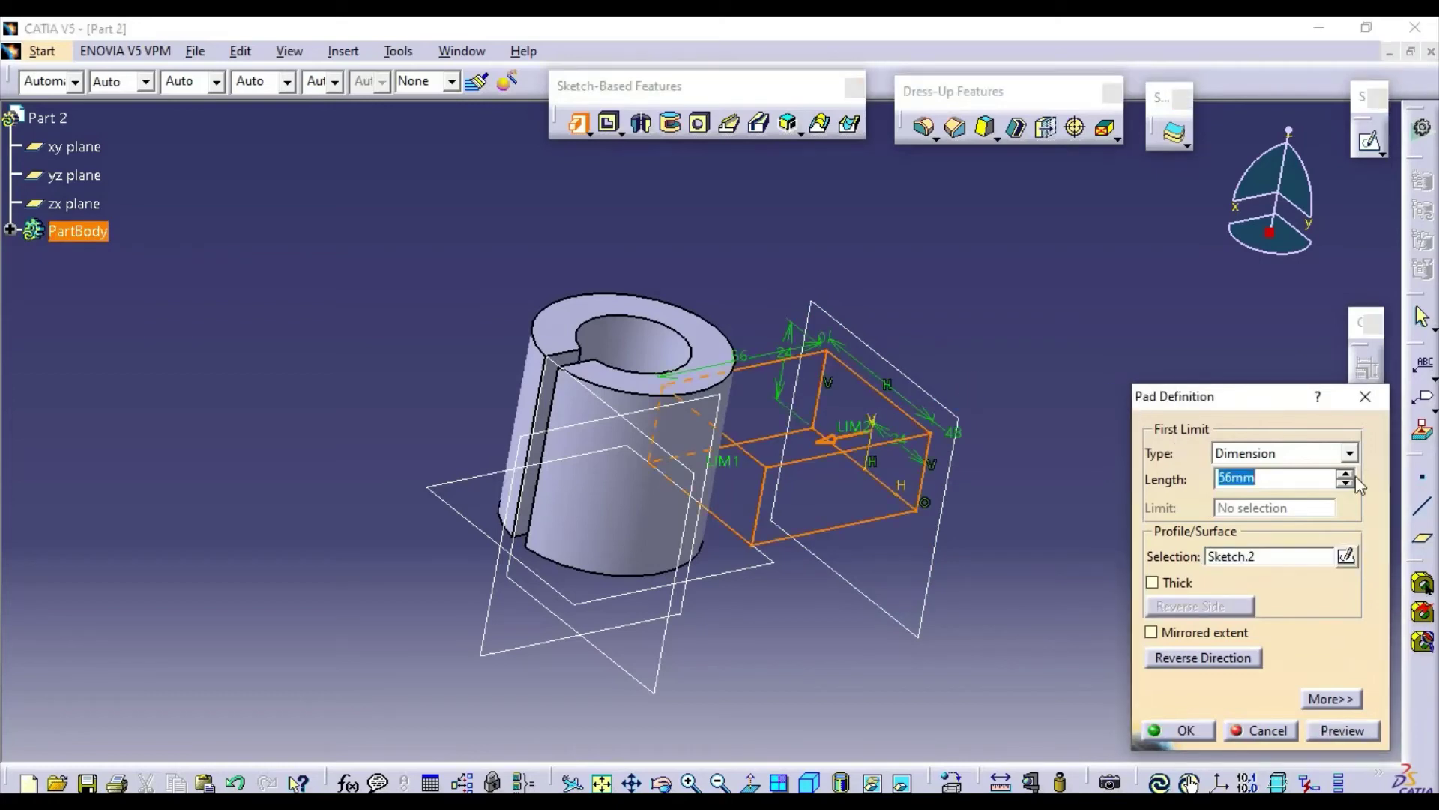
left_click(1350, 455)
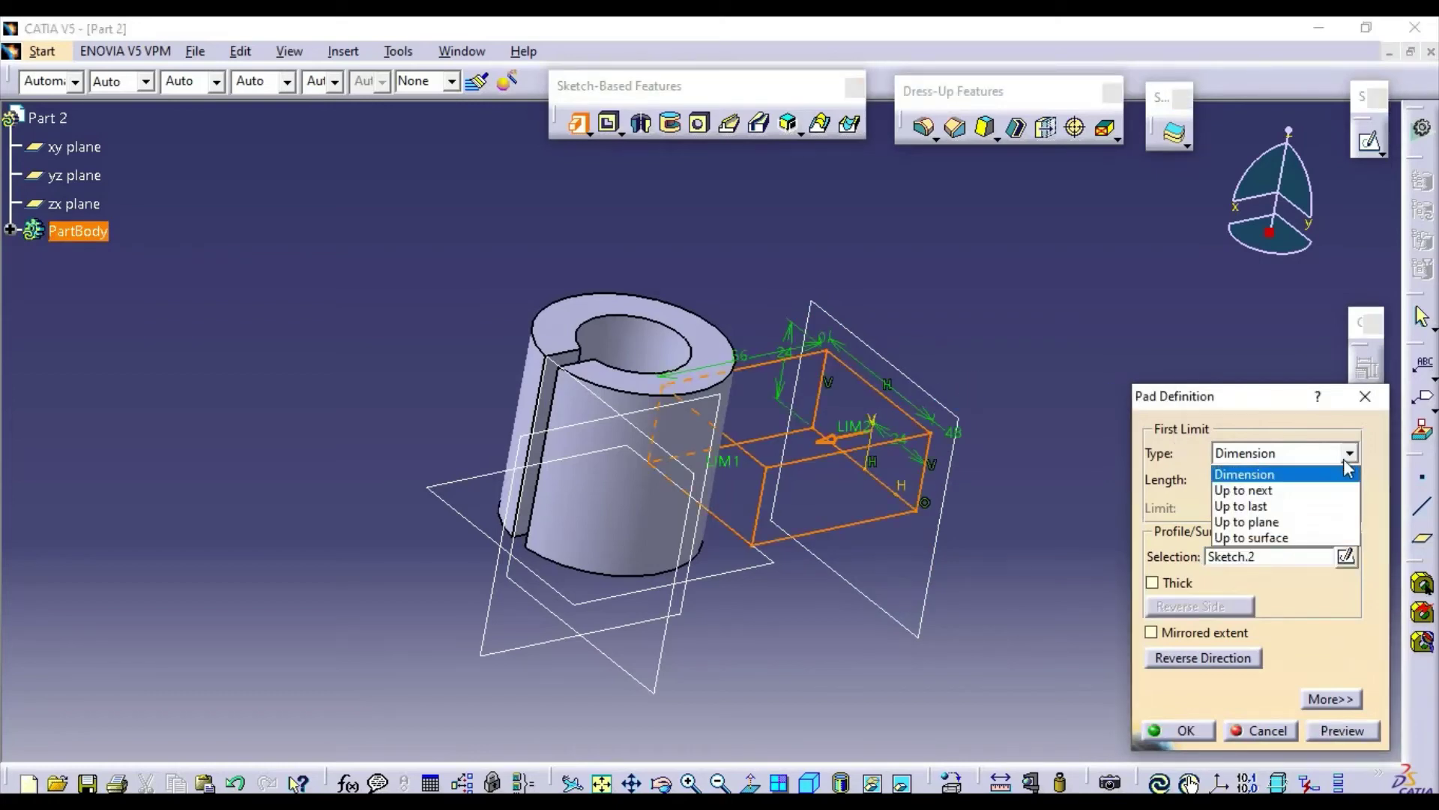
left_click(1314, 479)
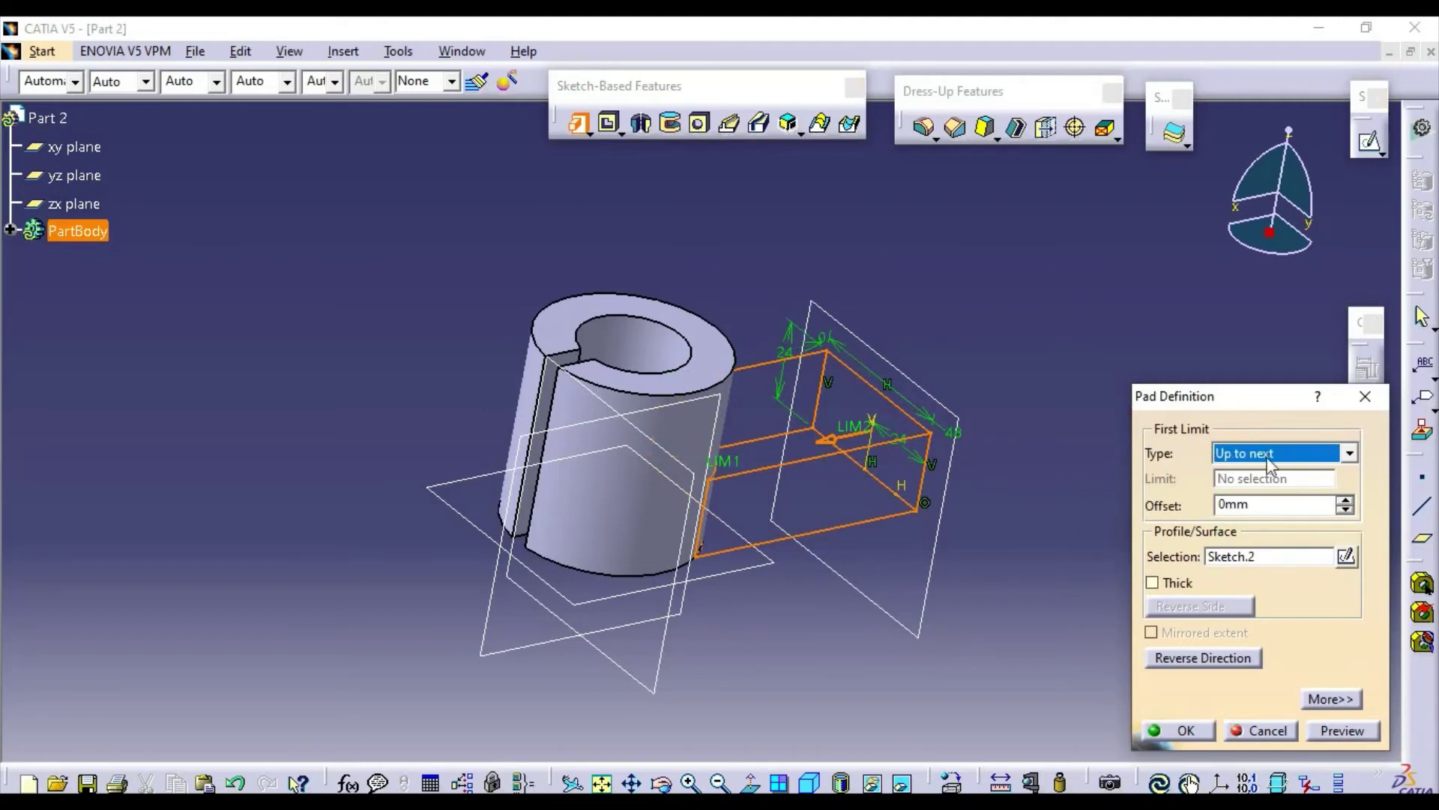
left_click(1348, 733)
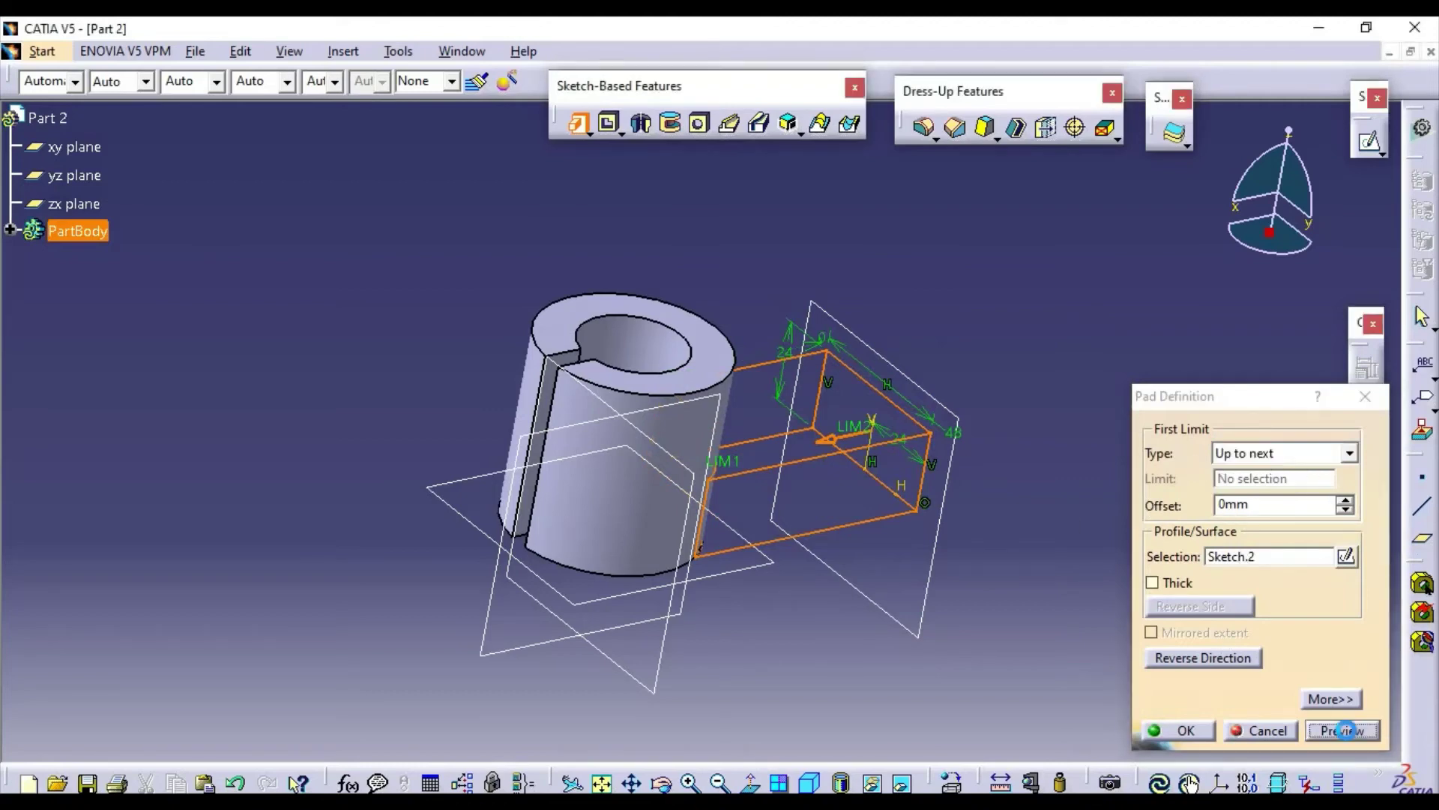
left_click(1181, 731)
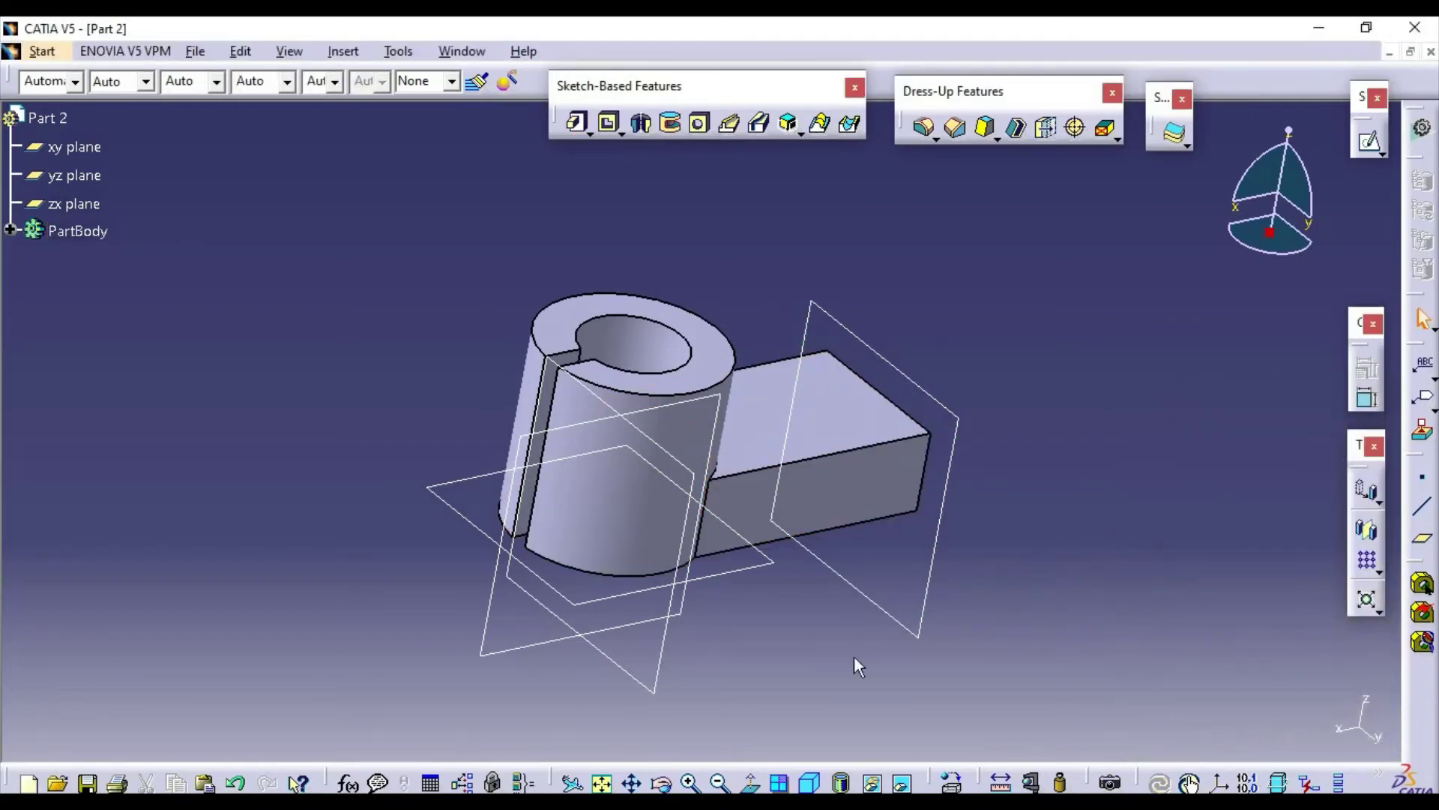
Check the reference drawing for the block's cutout and open a sketch on the block's free end face.
middle_click_drag(901, 632, 1093, 466)
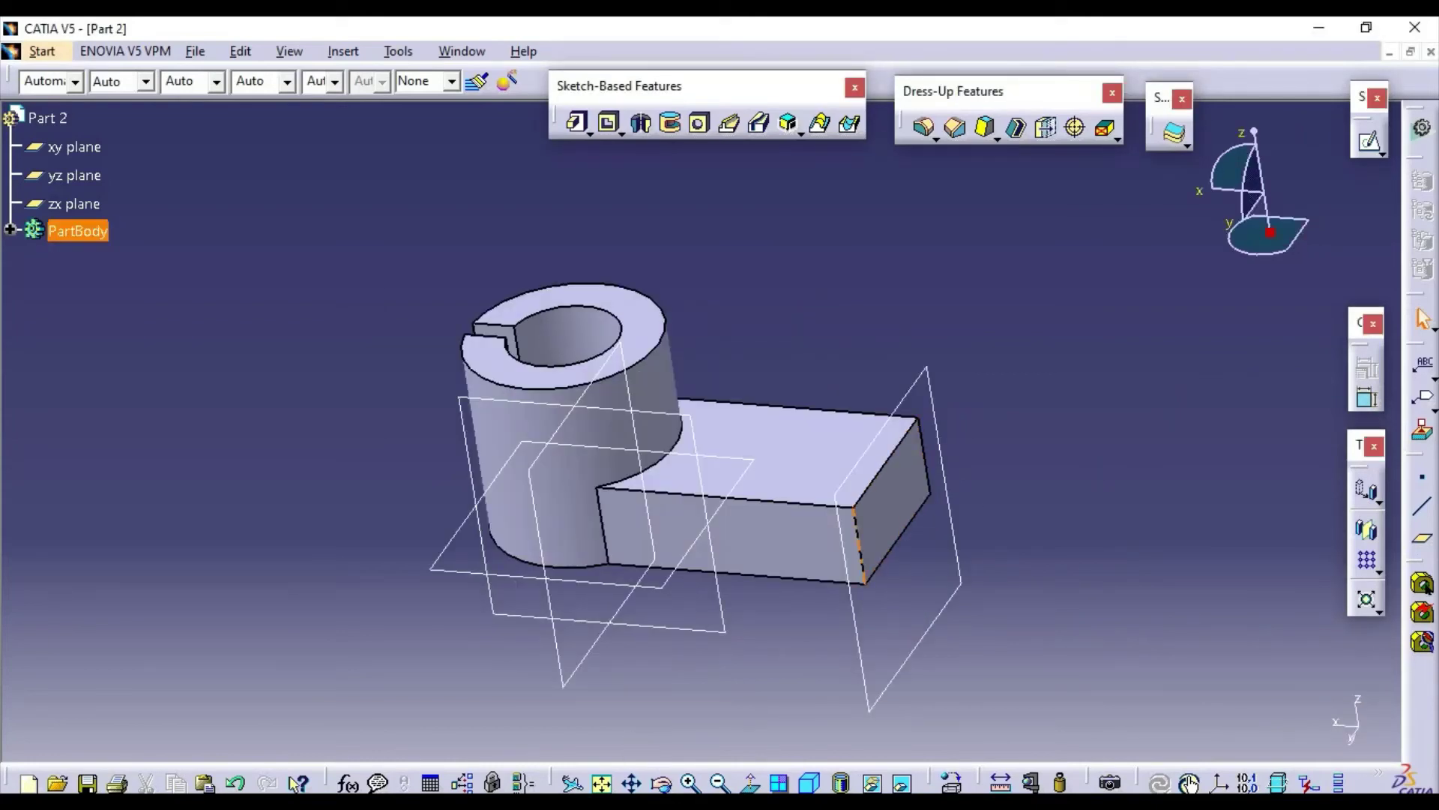
key("alt+Tab")
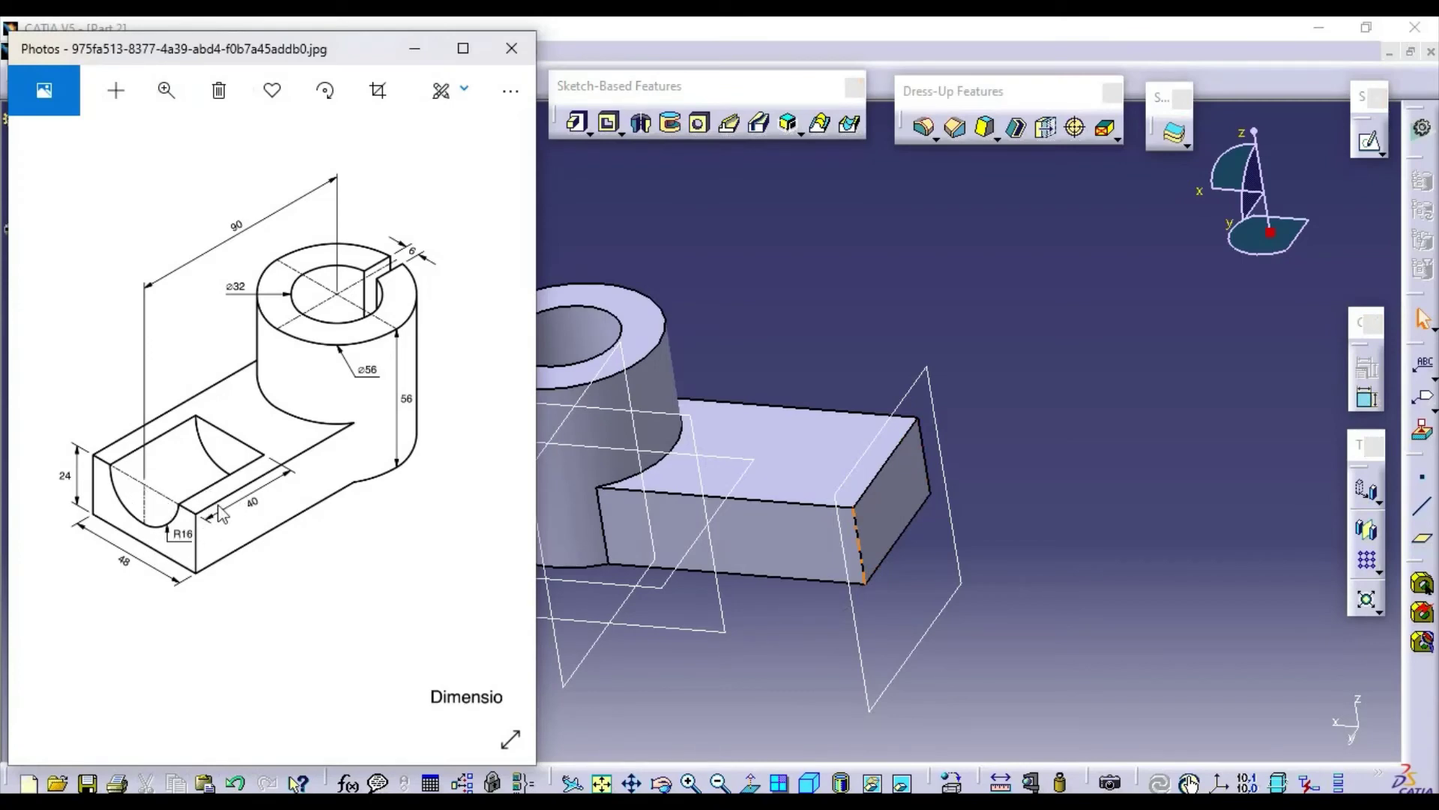
left_click(1172, 524)
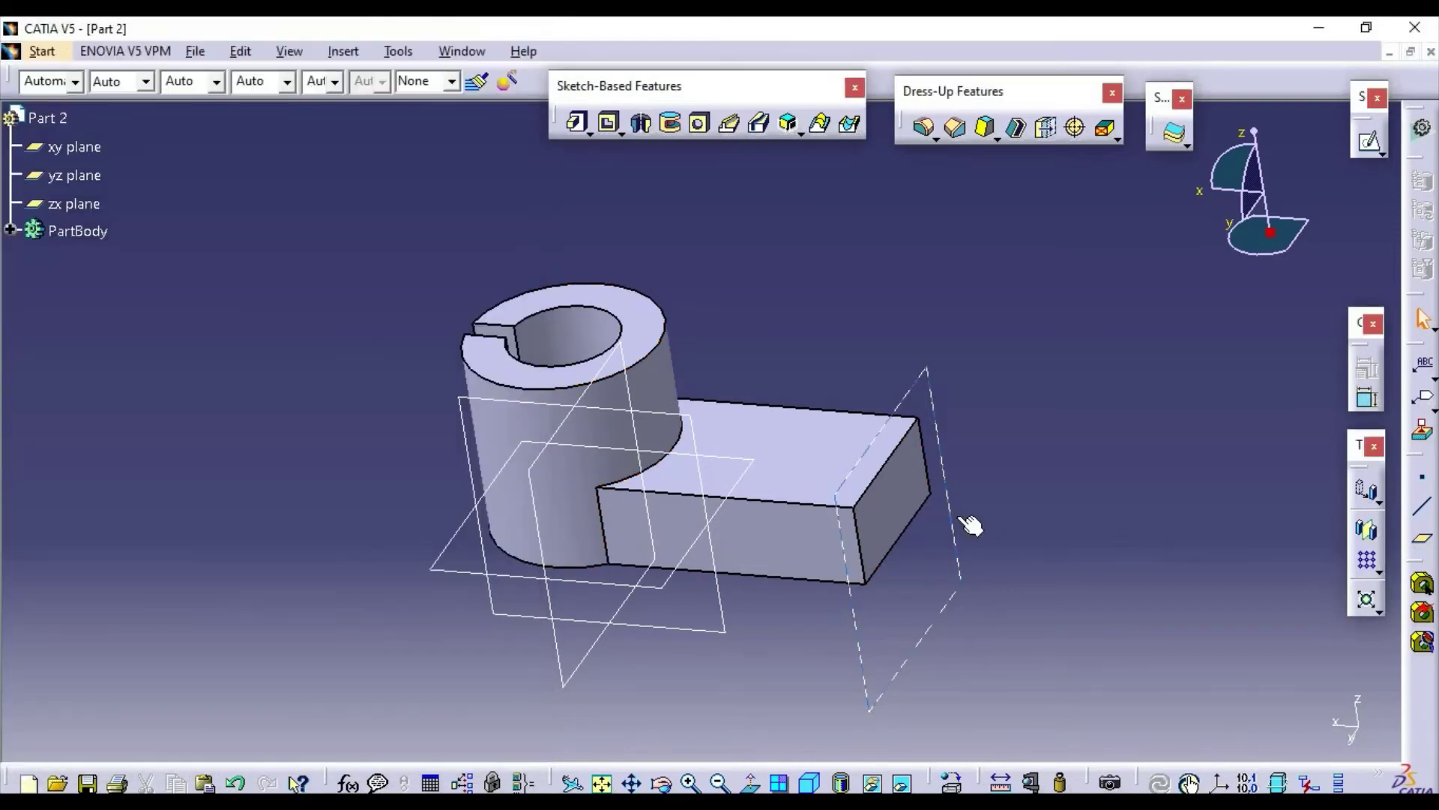
left_click(911, 495)
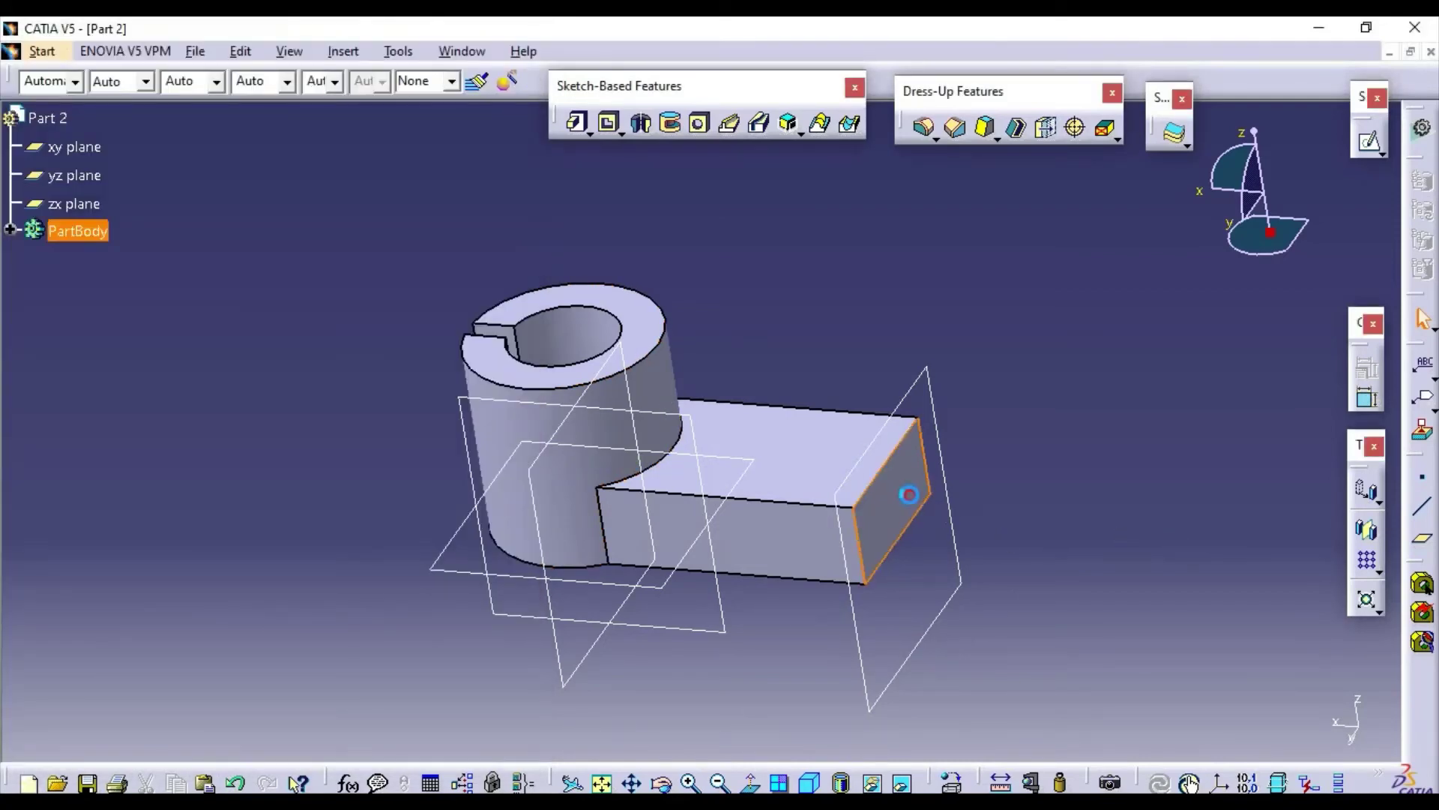
left_click(1371, 145)
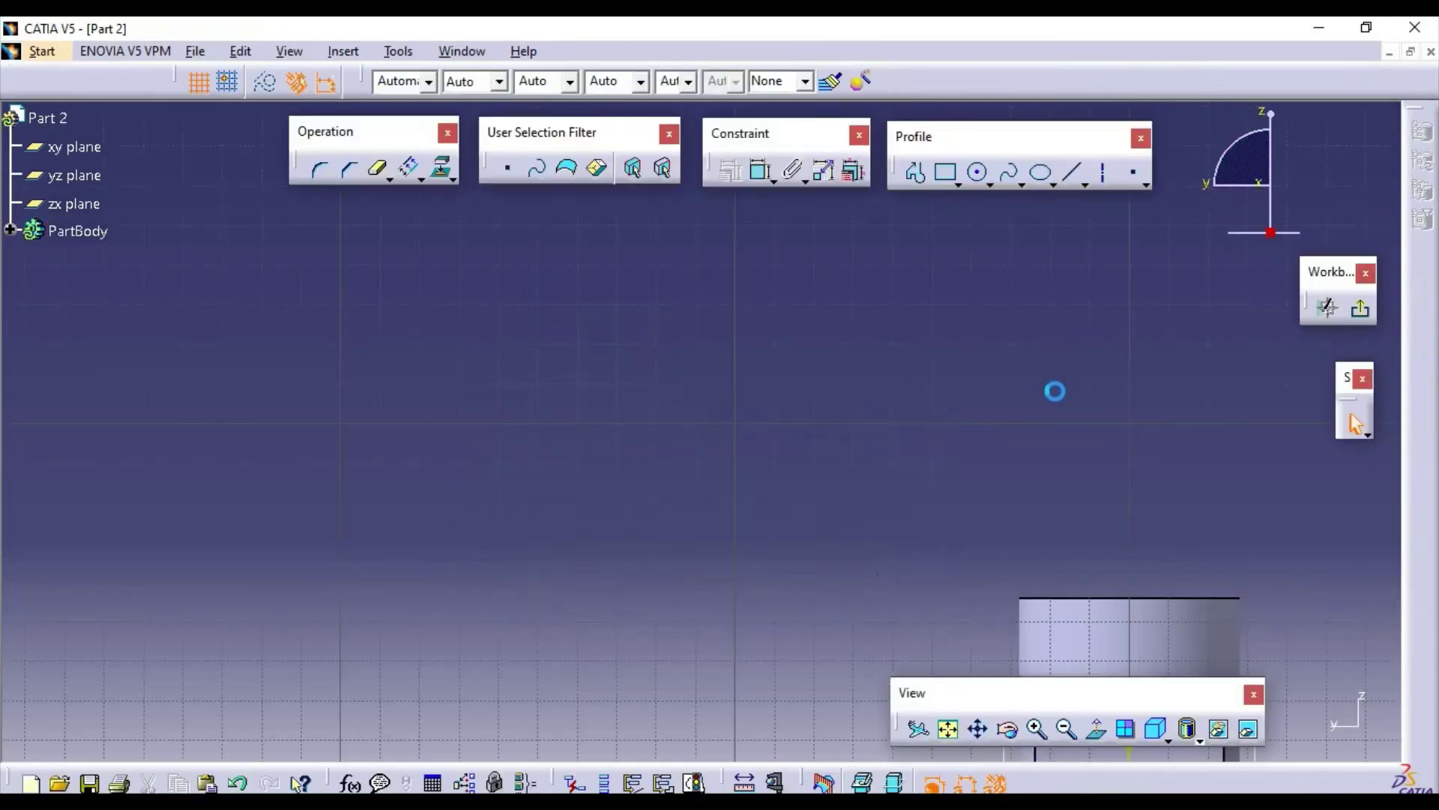
mouse_move(885, 473)
middle_mouse_down()
mouse_move(710, 452)
mouse_move(606, 232)
mouse_move(597, 120)
middle_mouse_up()
middle_click_drag(653, 372, 579, 469)
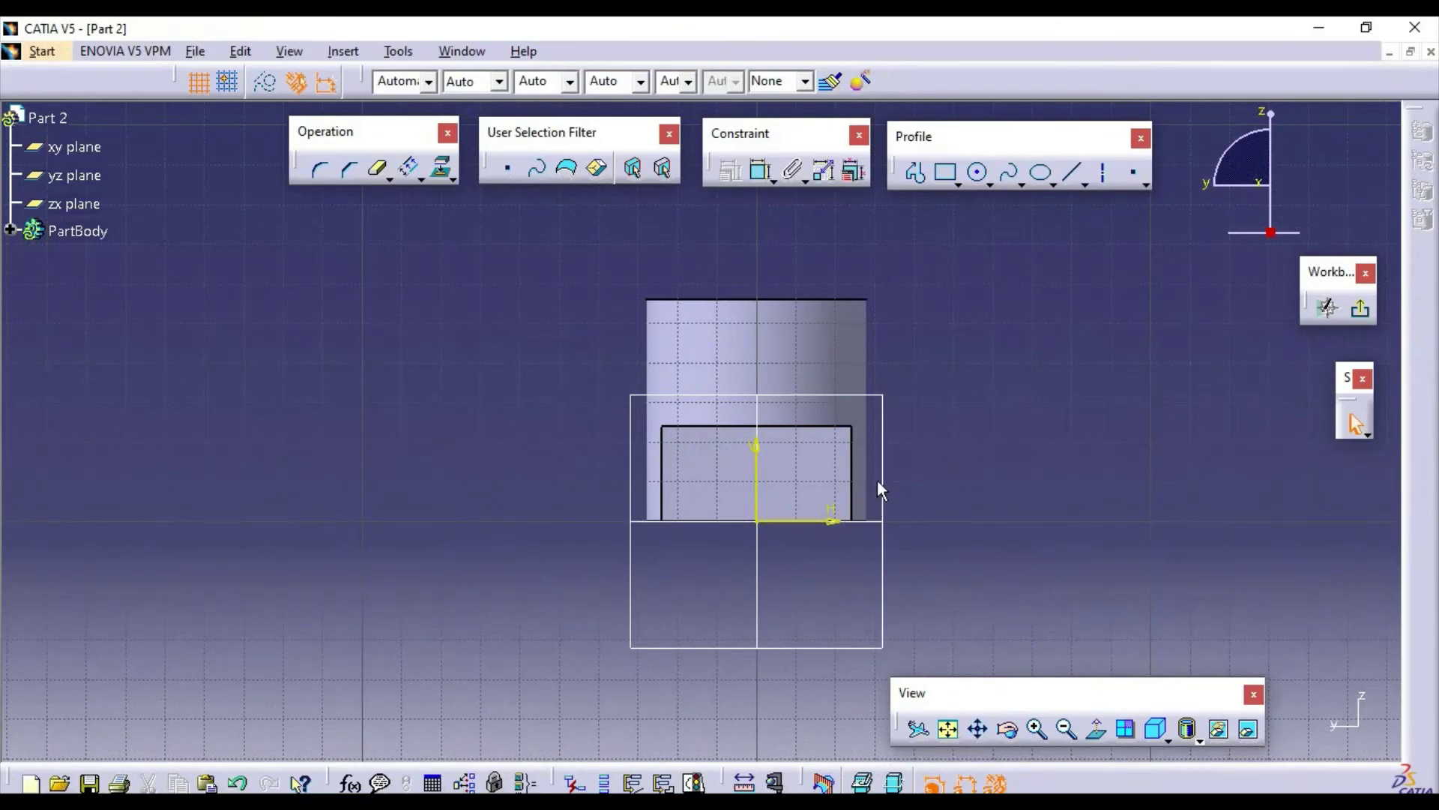
middle_click_drag(877, 482, 888, 357, "ctrl")
middle_click_drag(1078, 408, 956, 417)
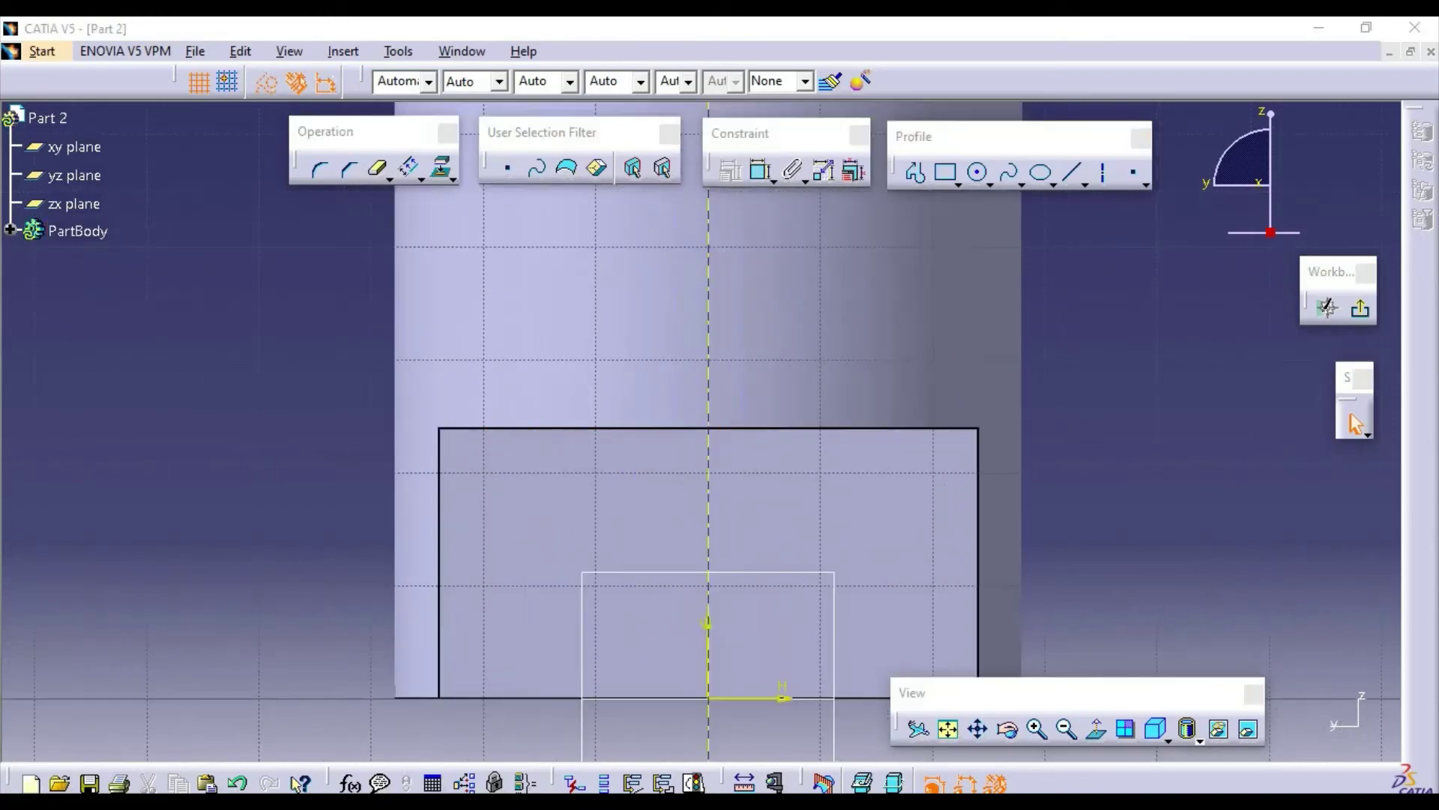
Project the upper edge of the block's end face into the sketch and convert it to a construction element.
key("alt+Tab")
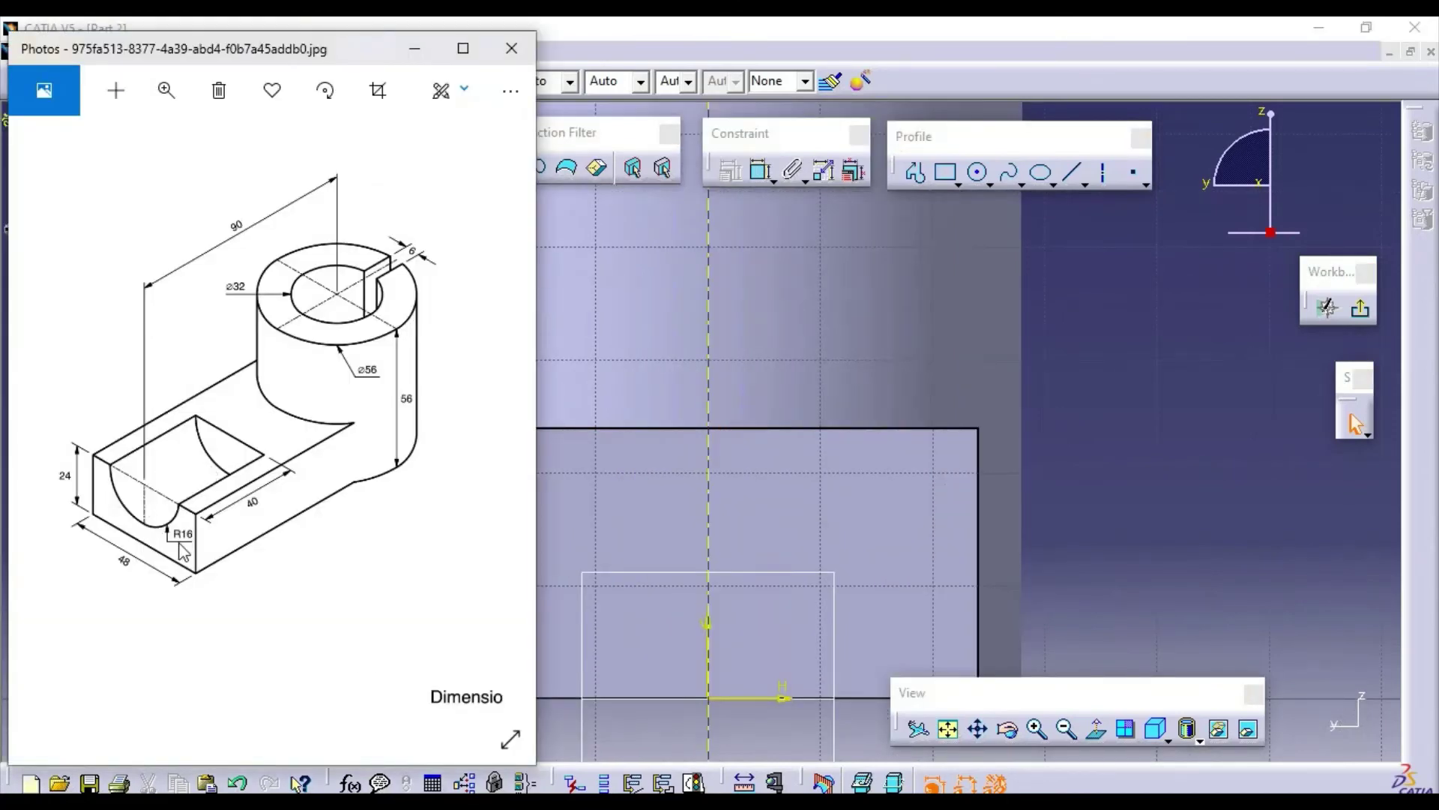
left_click(439, 547)
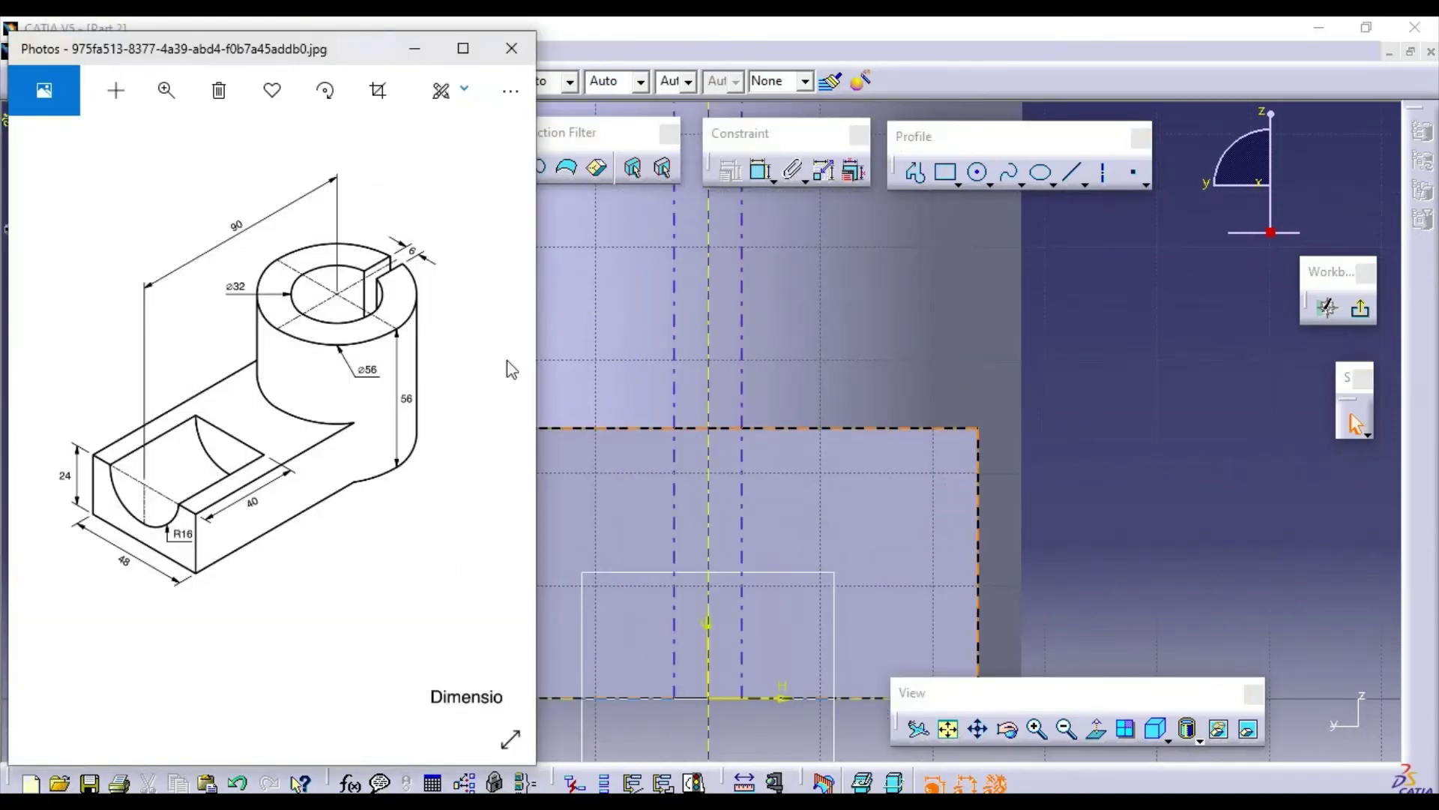
left_click(1267, 420)
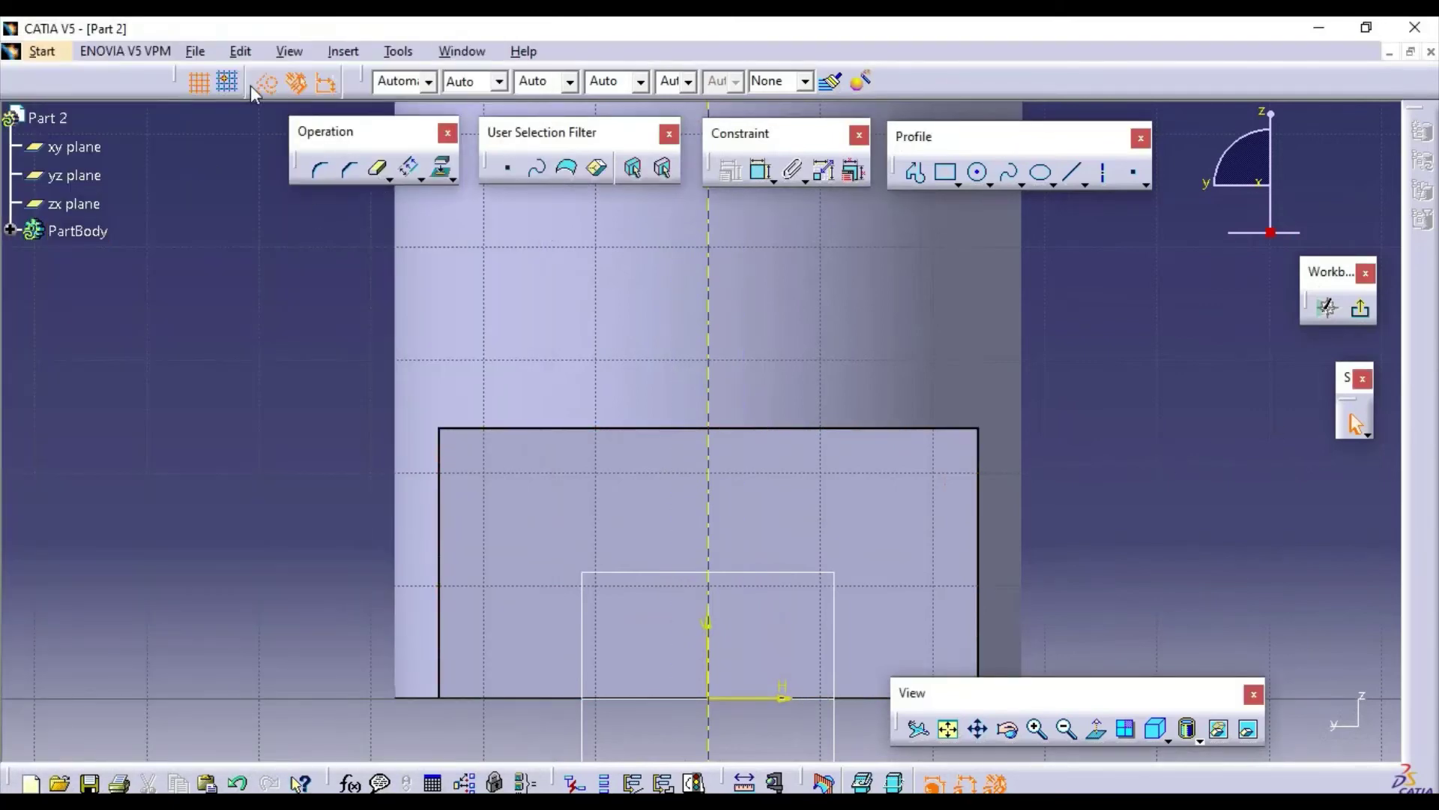
left_click(444, 172)
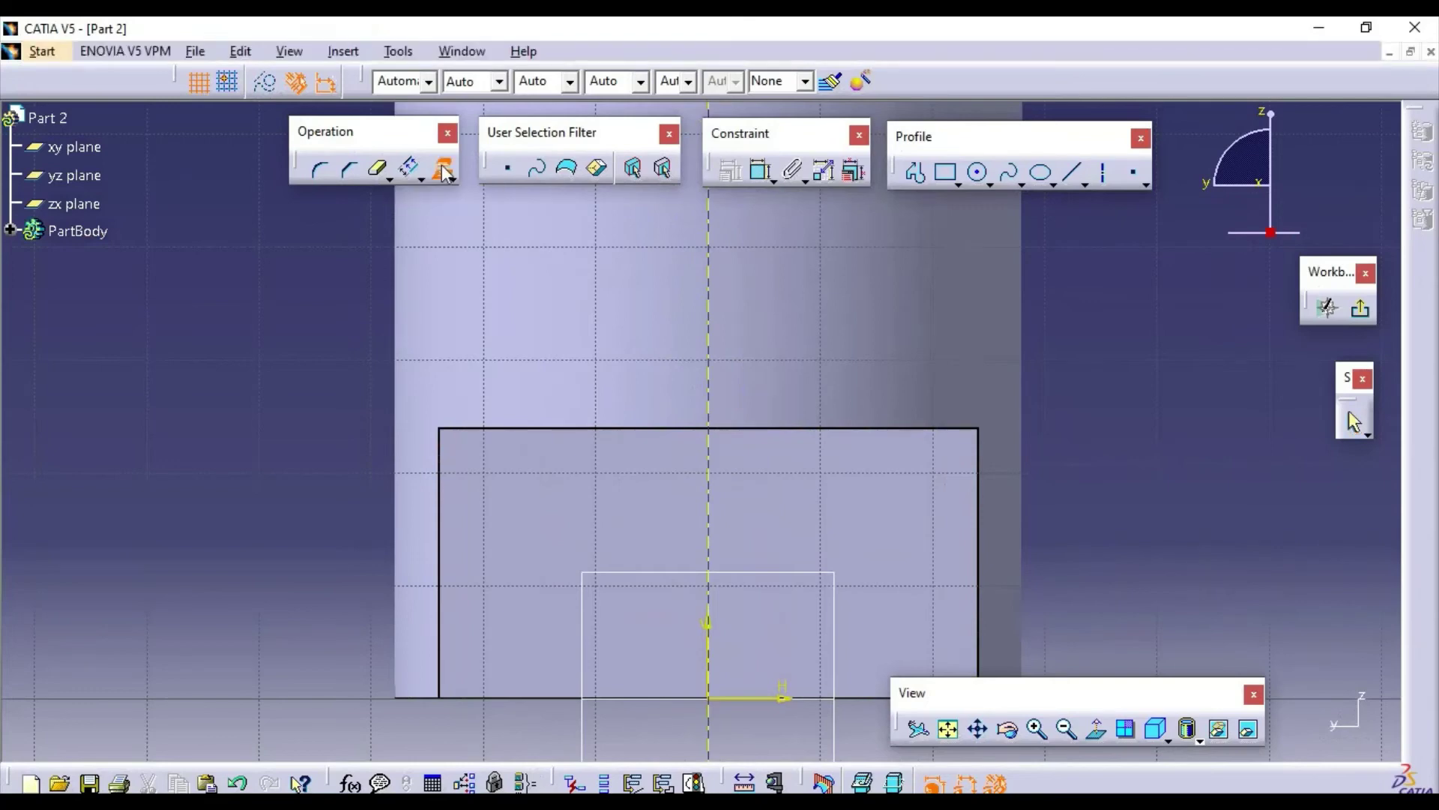
left_click(585, 429)
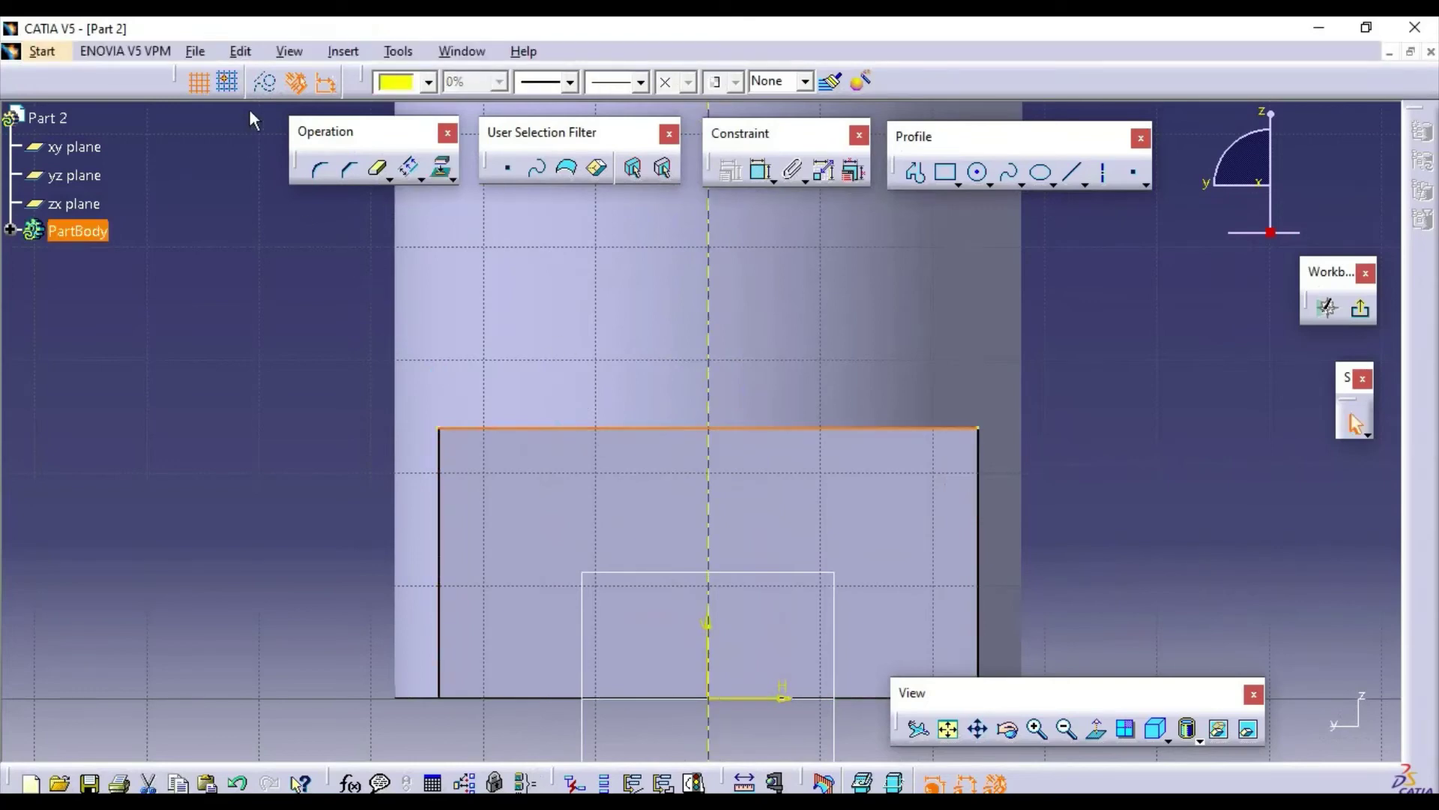
left_click(271, 89)
left_click(330, 300)
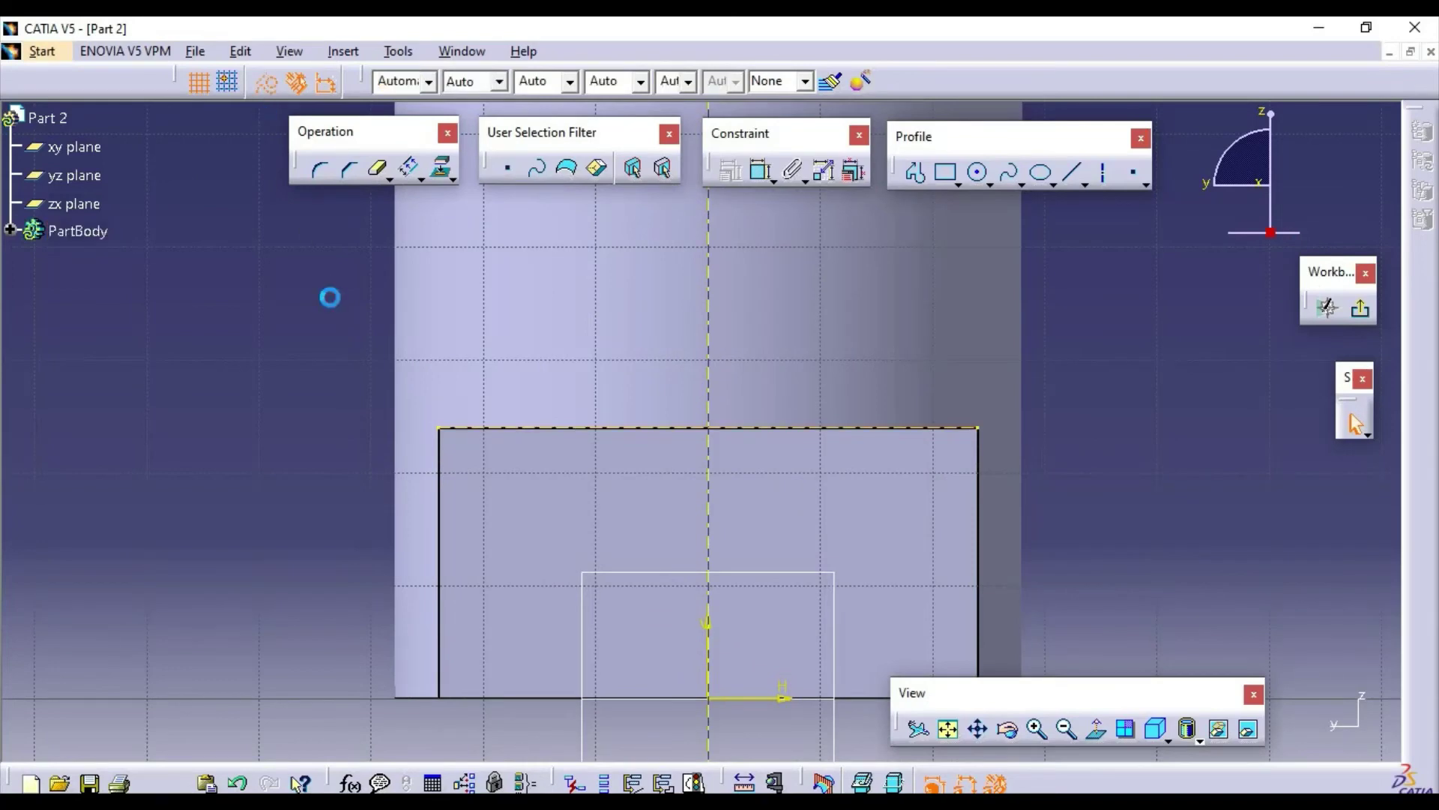
left_click(272, 95)
Sketch a circle about 17 mm in diameter centred where the projected upper edge crosses the V axis, and dimension it.
left_click(976, 174)
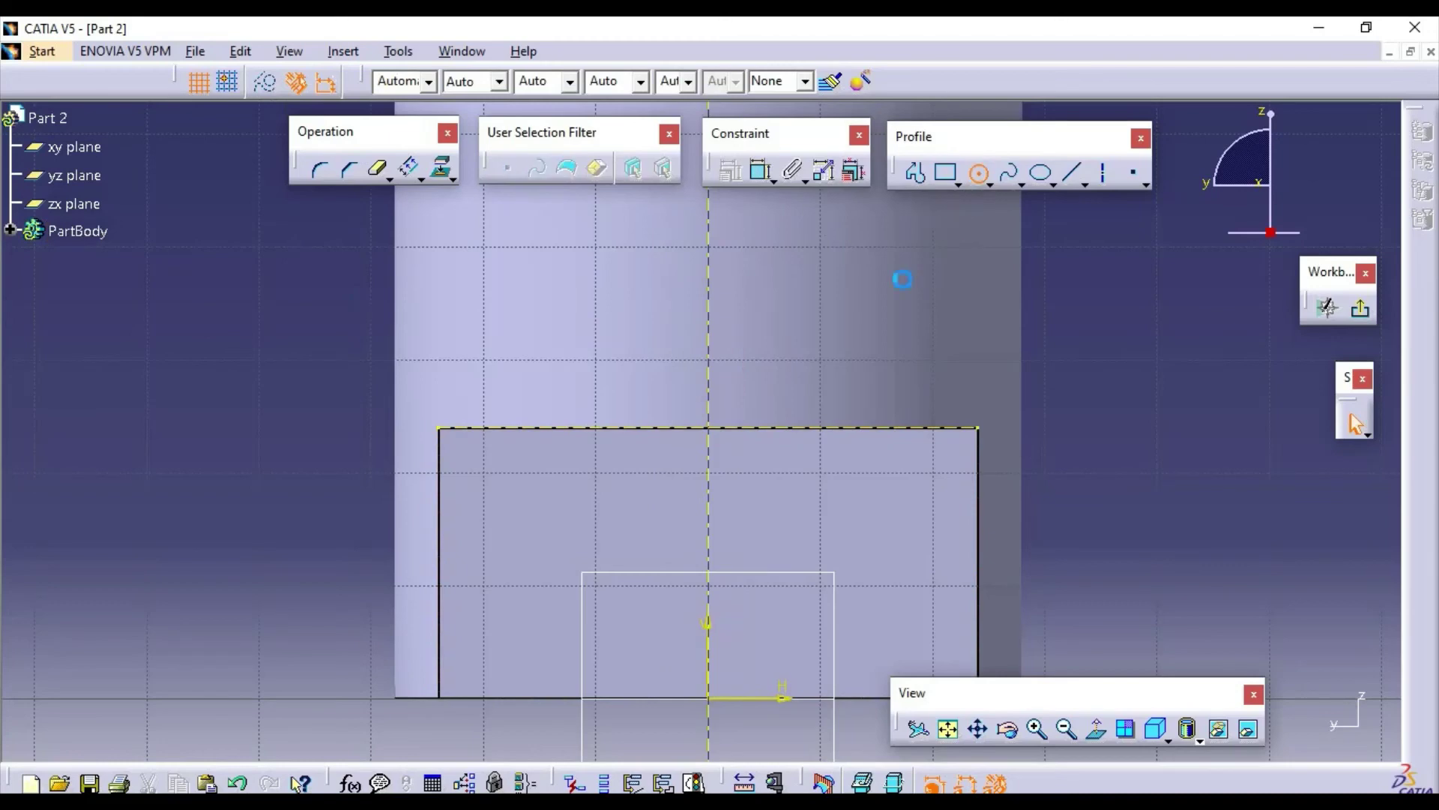
left_click(709, 428)
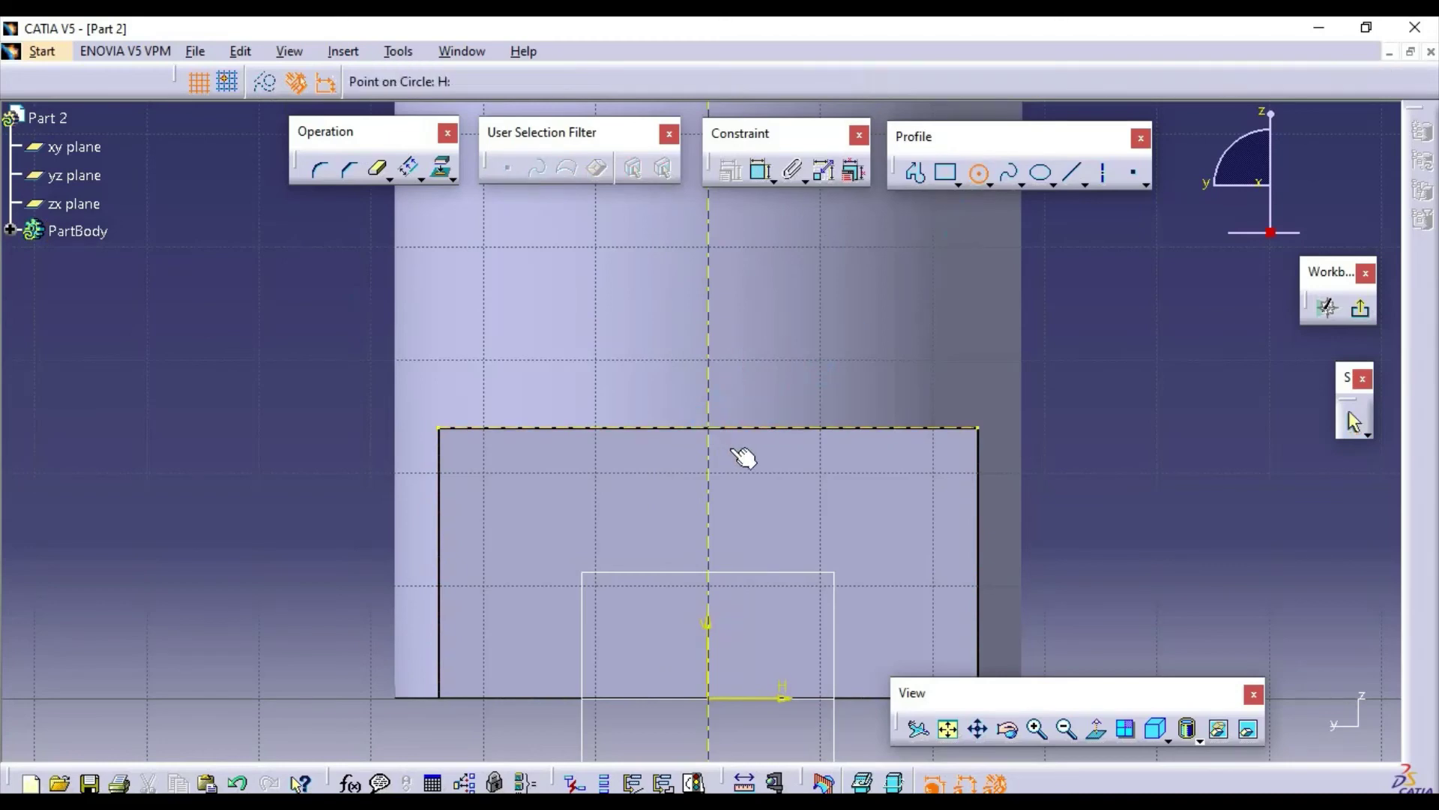
left_click(788, 488)
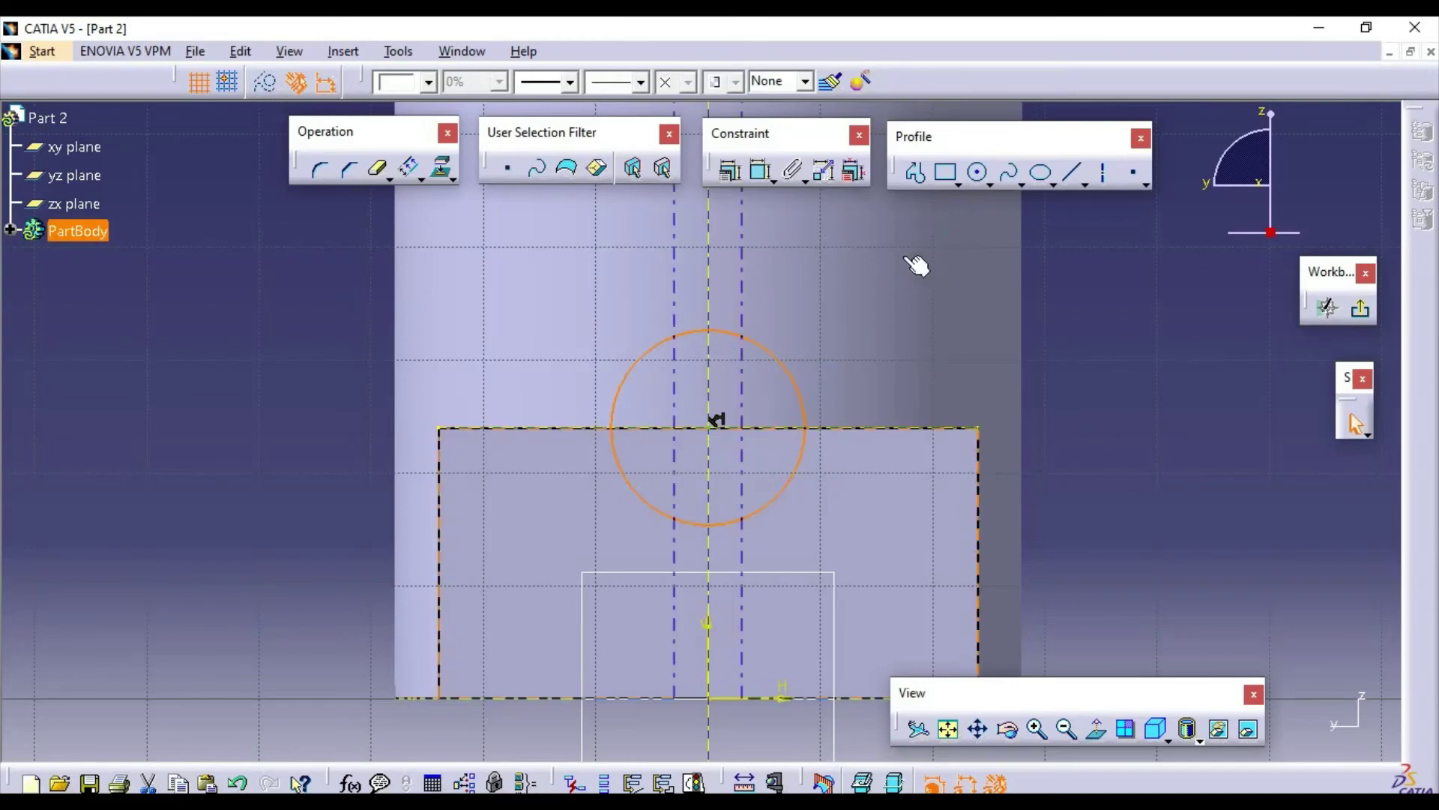
left_click(762, 171)
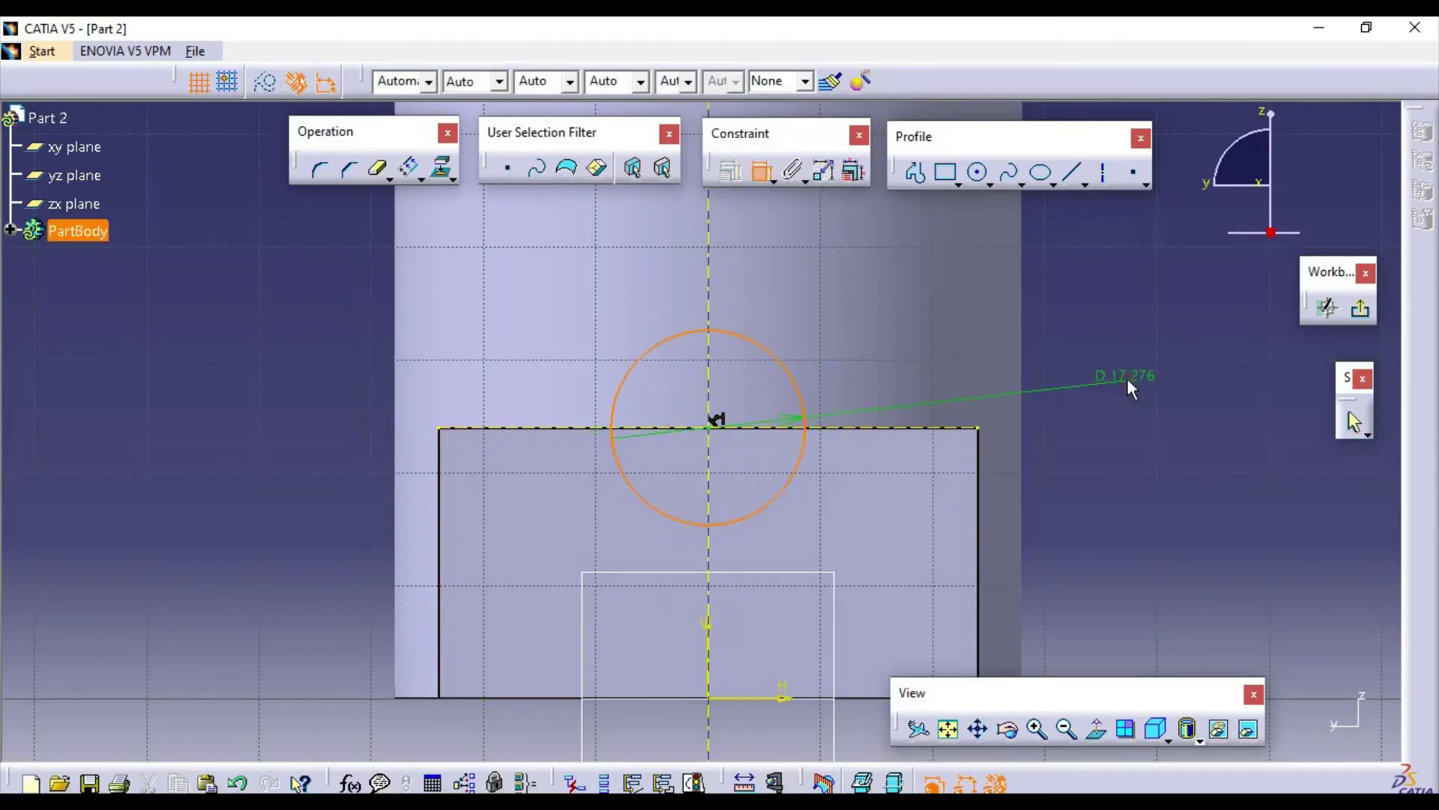
left_click(1128, 379)
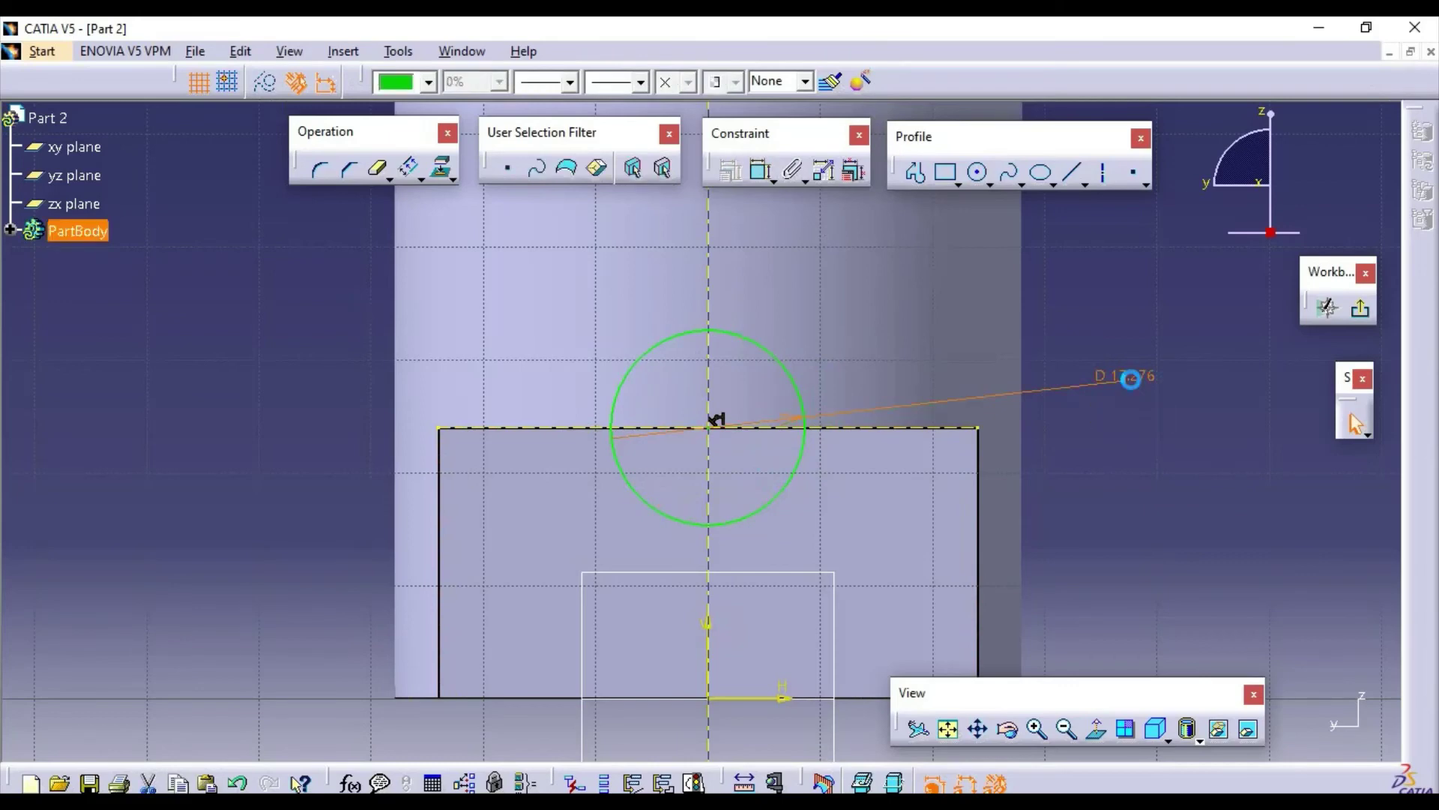
Change the circle's dimension type to Radius, set it to 16 mm, and exit the sketch.
double_click(1125, 381)
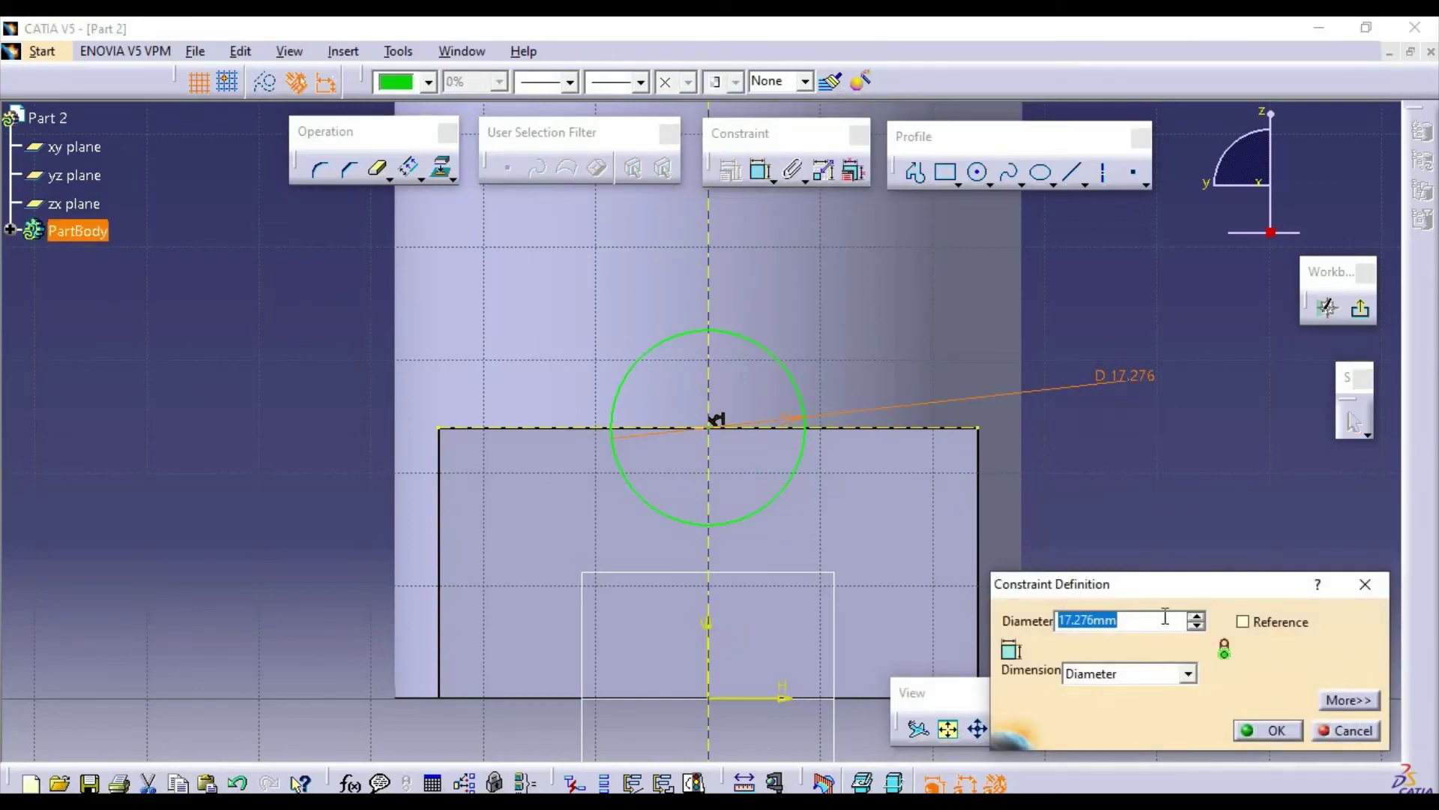
left_click(1190, 675)
left_click(1177, 691)
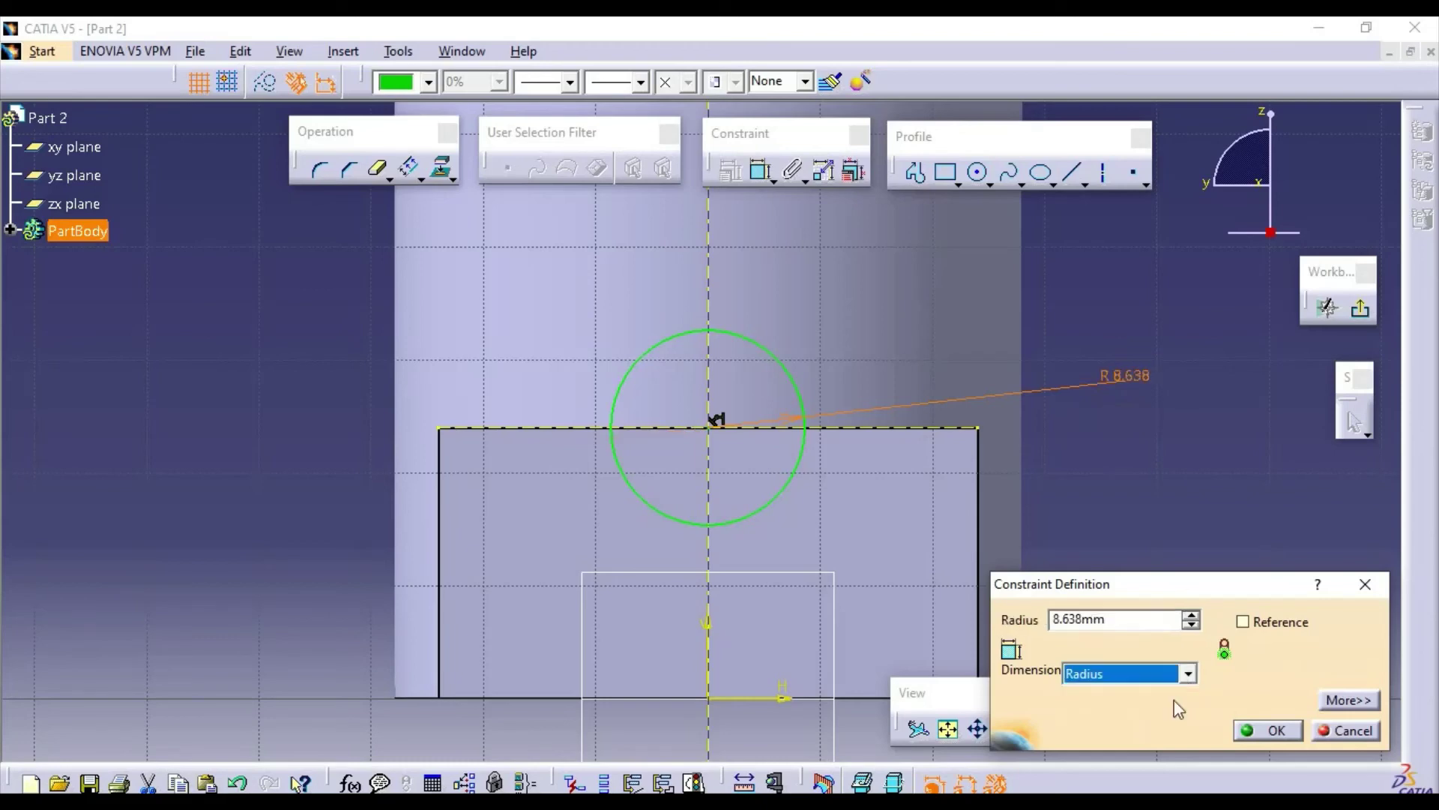
left_click_drag(1136, 627, 1026, 626)
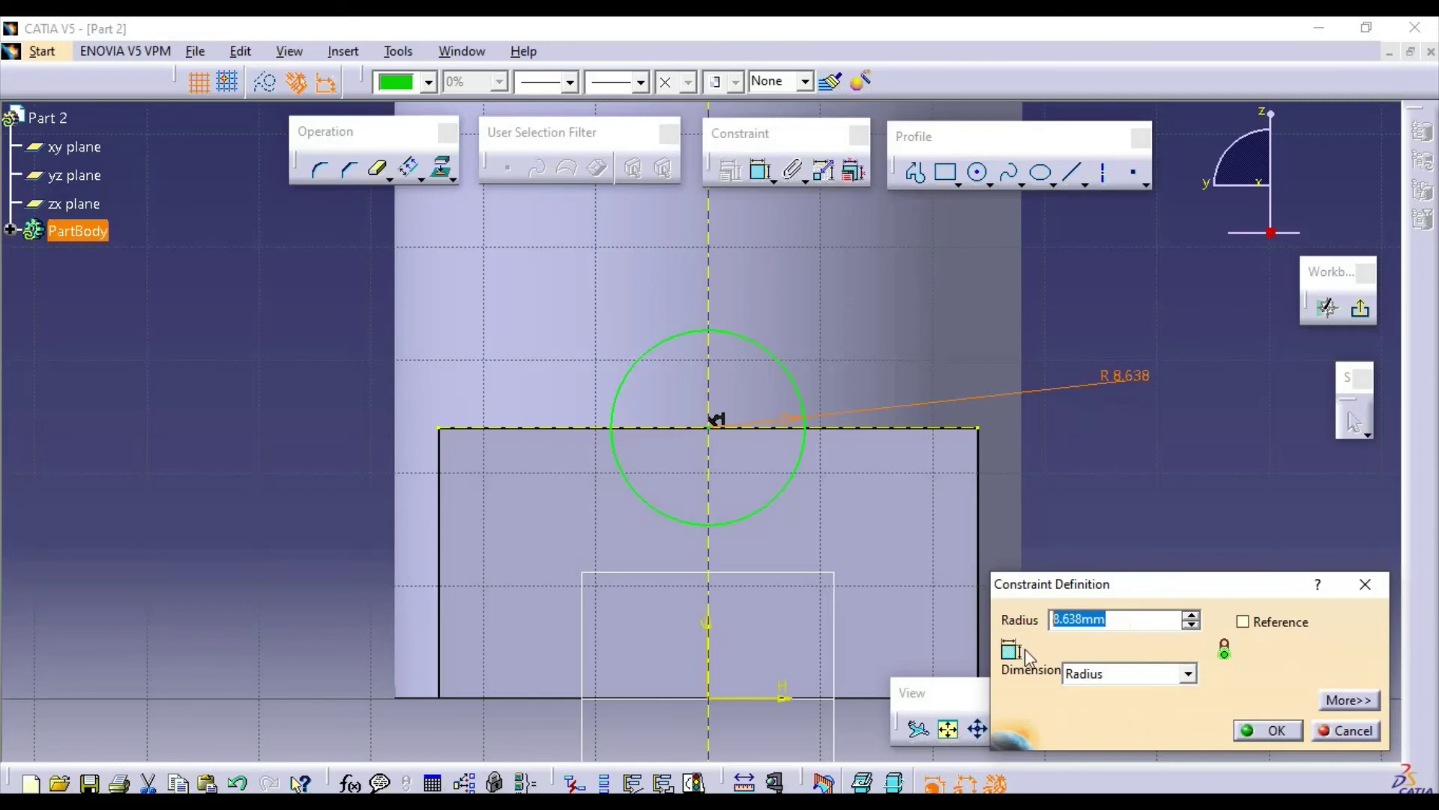
type("16")
key("Return")
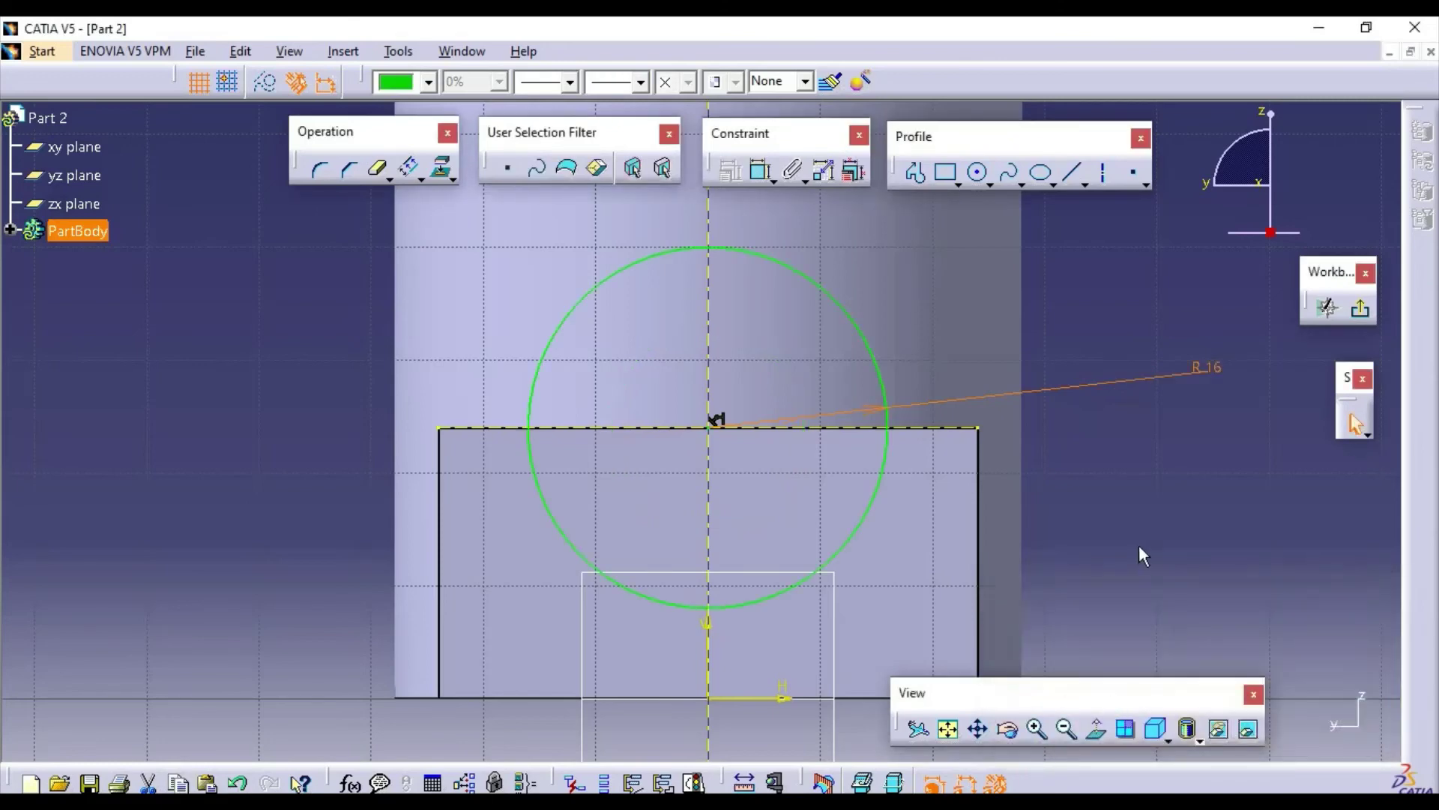
left_click(1199, 530)
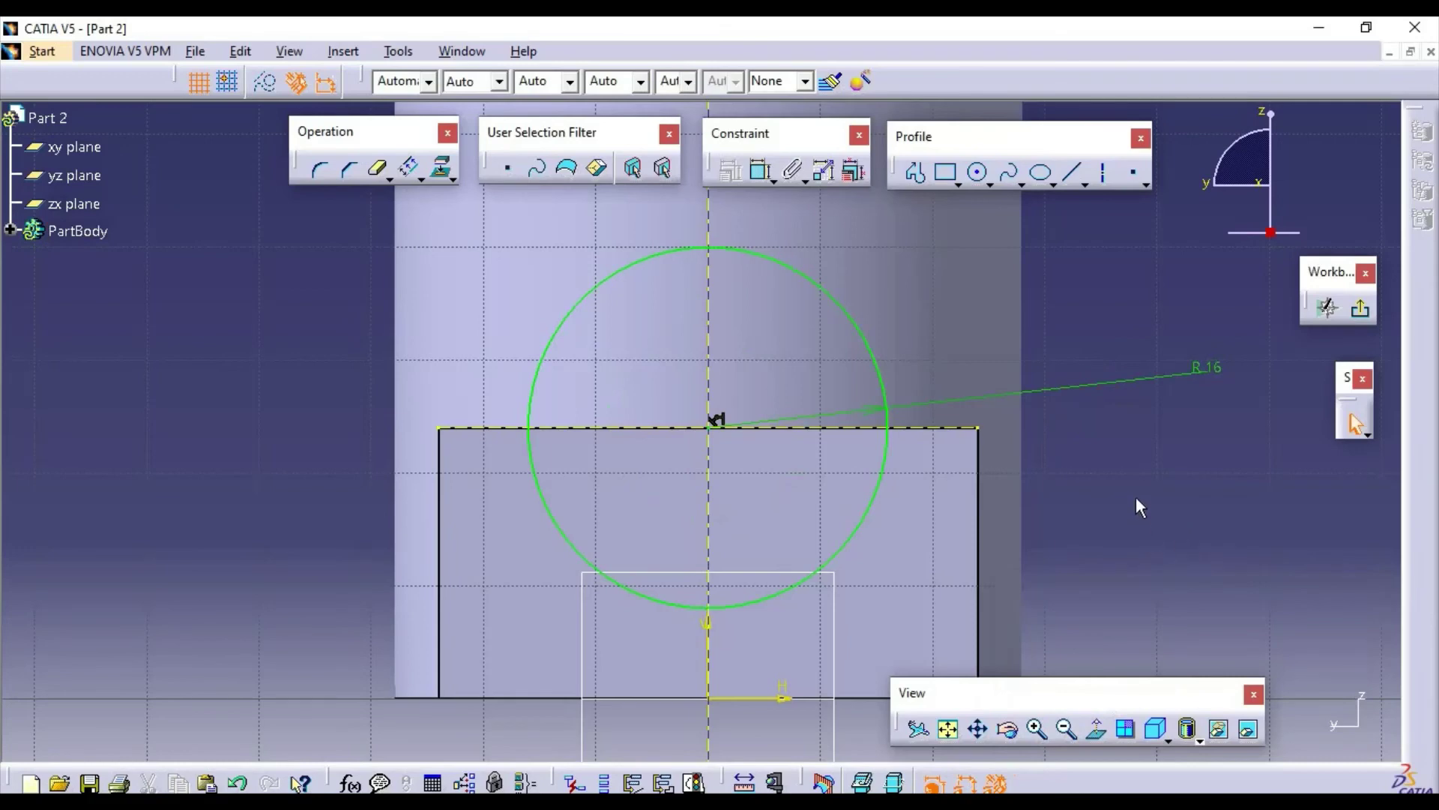
mouse_move(1137, 477)
middle_mouse_down()
mouse_move(1100, 556)
mouse_move(1080, 503)
middle_mouse_up()
left_click(1363, 311)
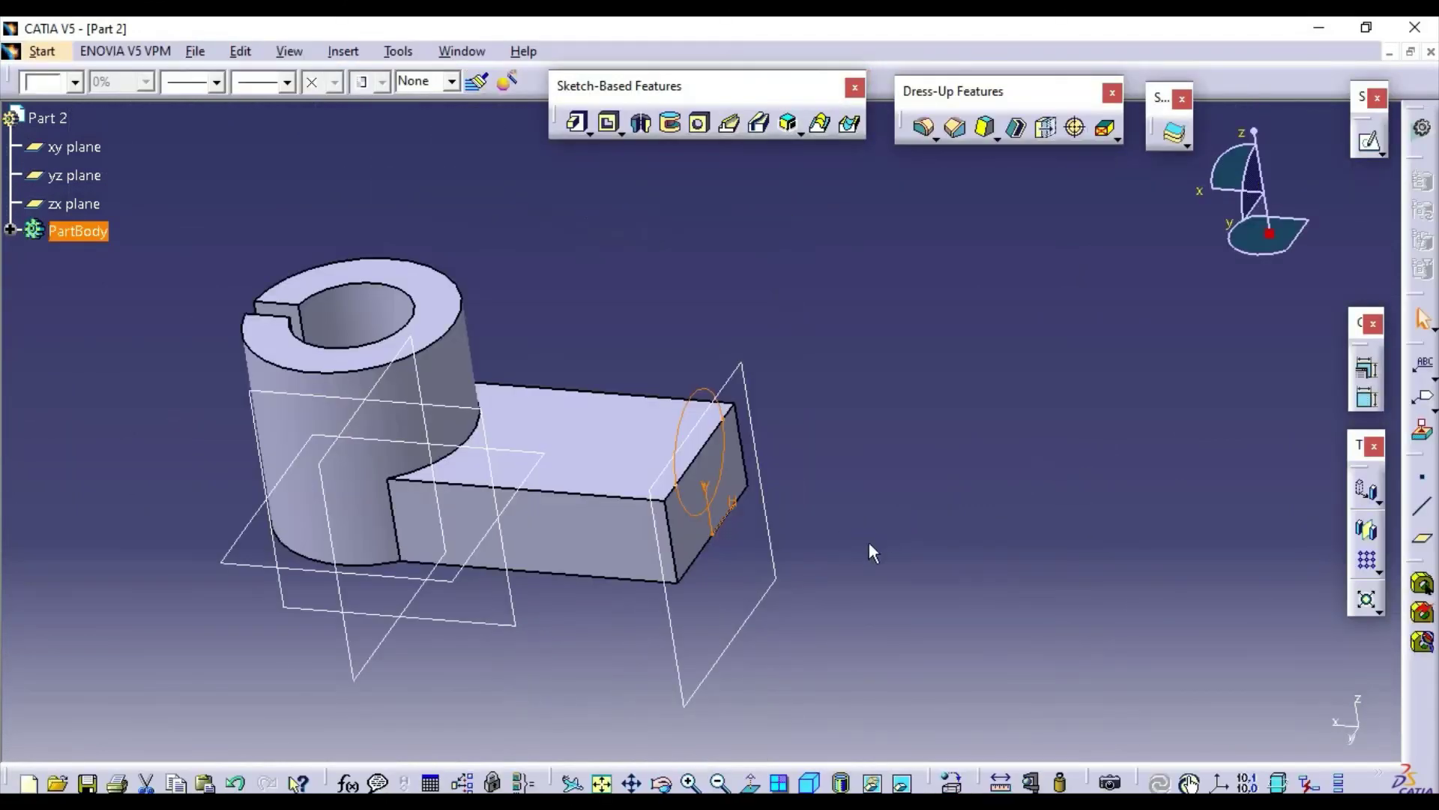
Consult the reference drawing for the cutout length and pocket the circle 40 mm deep into the block.
middle_click_drag(868, 552, 1121, 498)
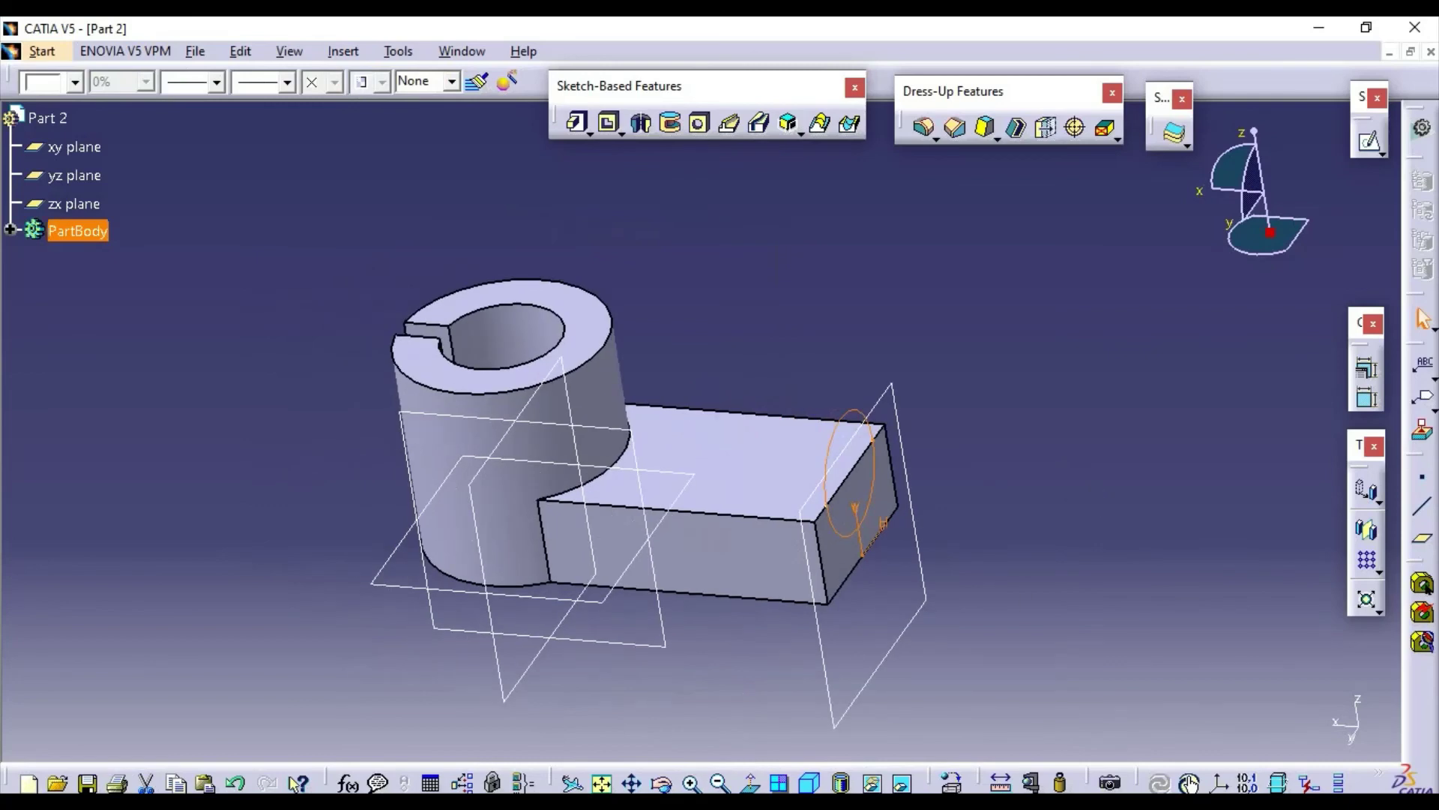
key("alt+Tab")
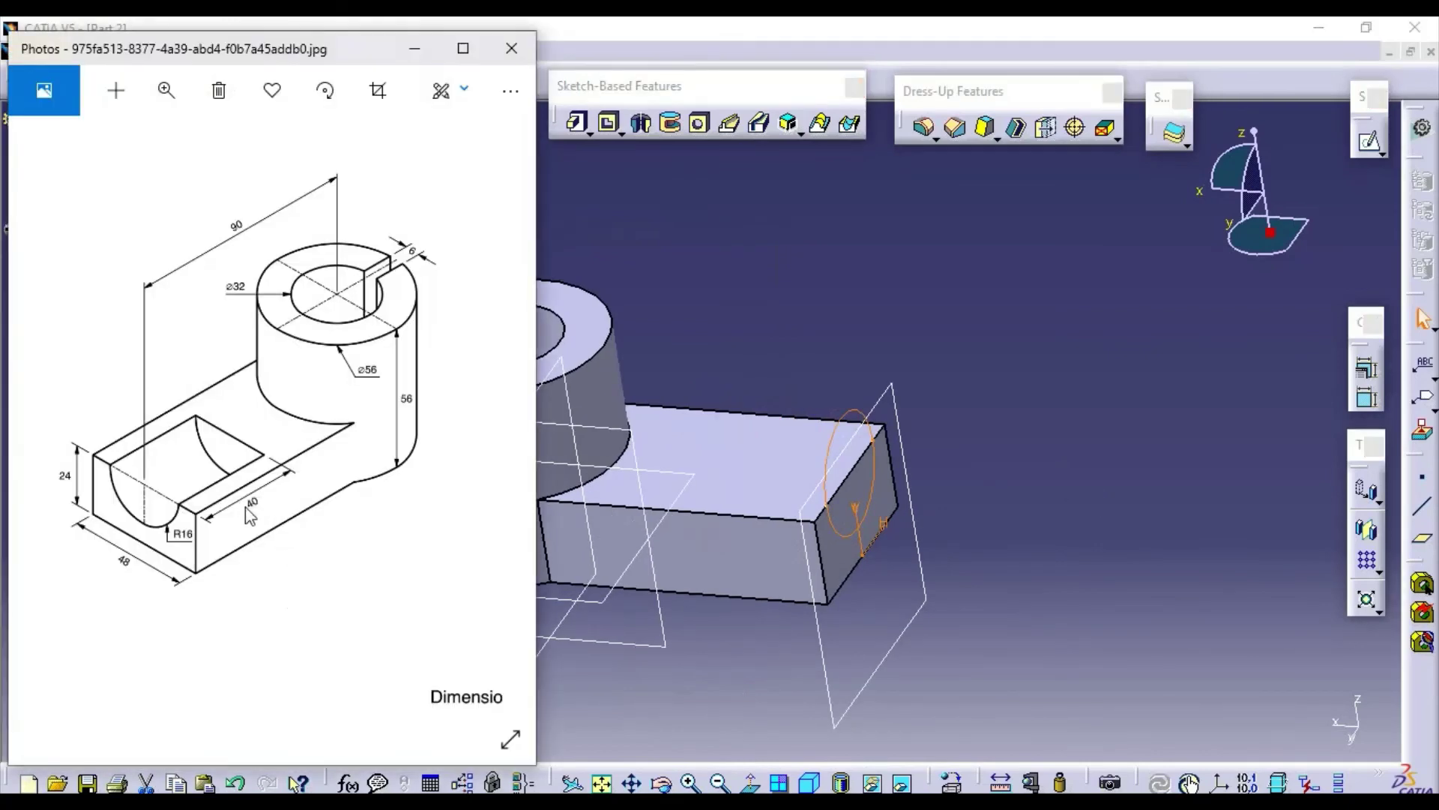
left_click(1199, 524)
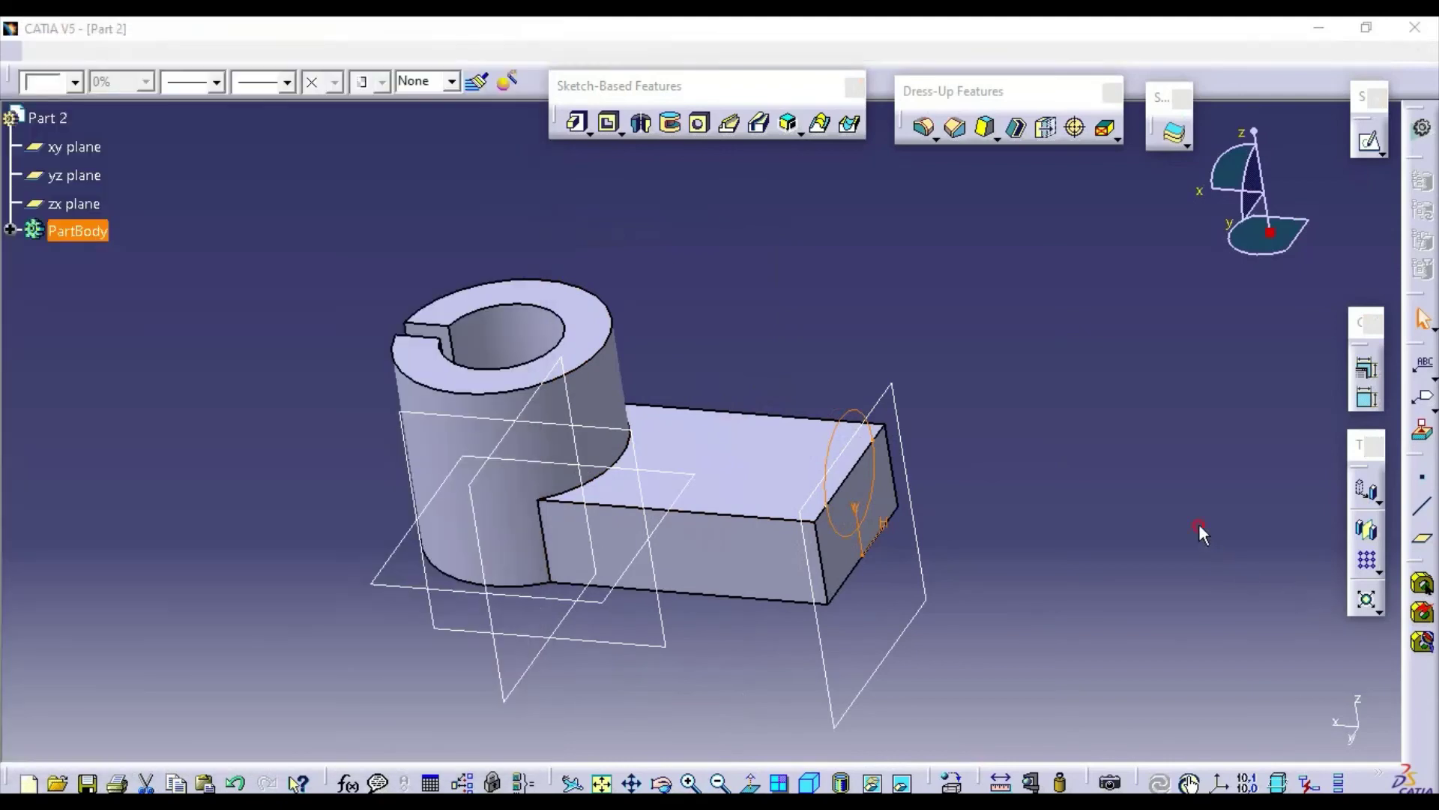
left_click(609, 122)
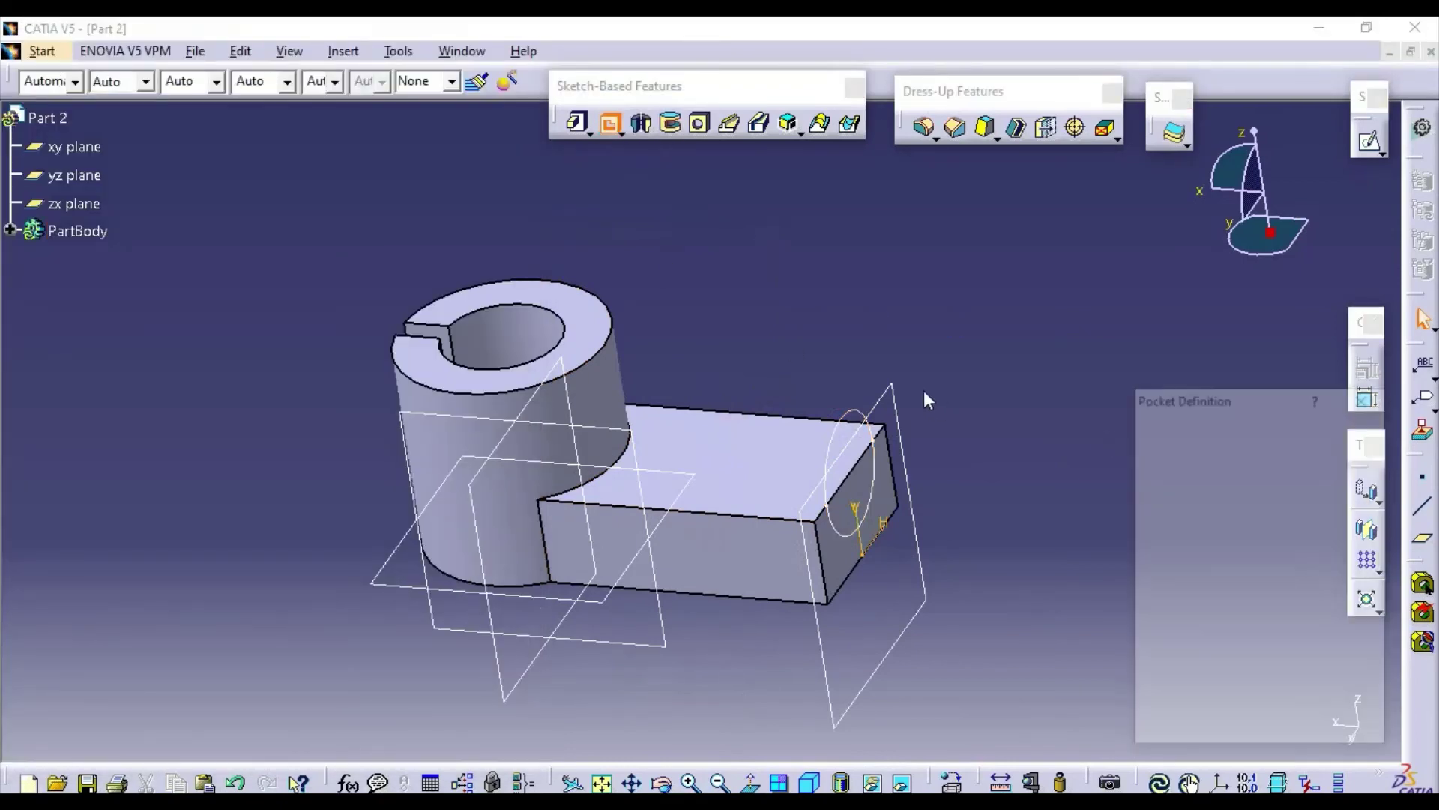
left_click(874, 425)
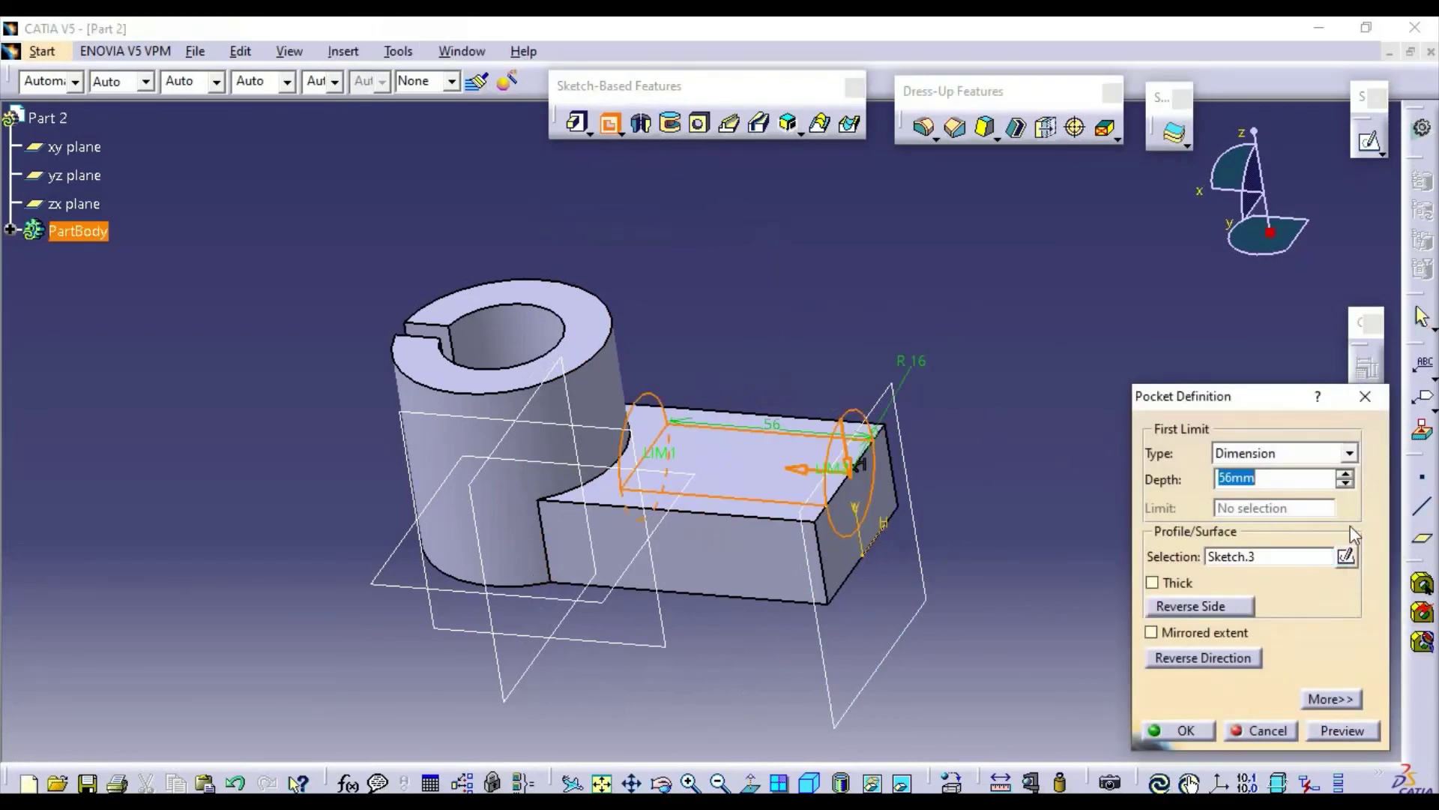
type("40")
left_click(1342, 731)
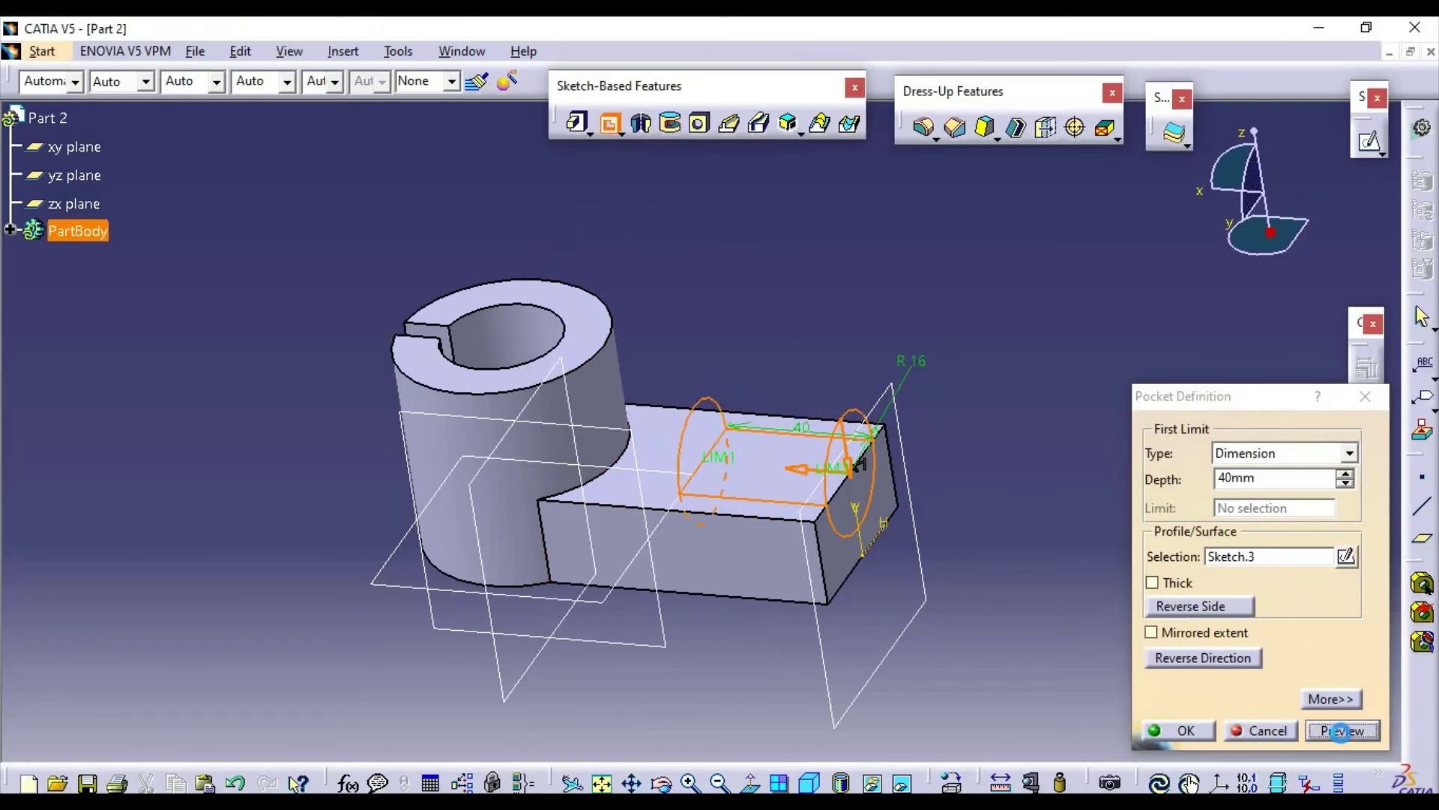
left_click(1183, 731)
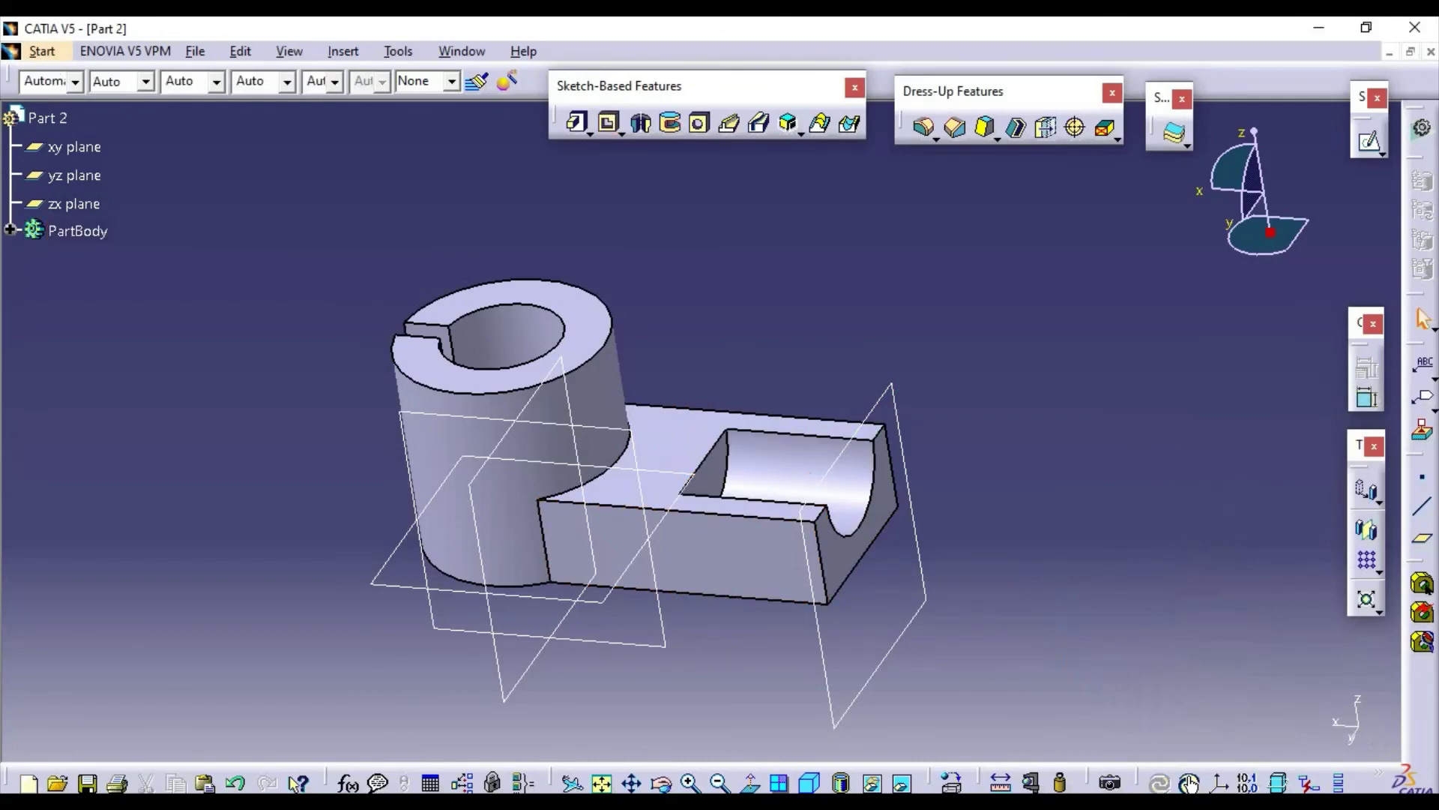
Compare the slotted cylinder and the block's rounded cutout with the reference drawing from several viewing angles.
key("alt+Tab")
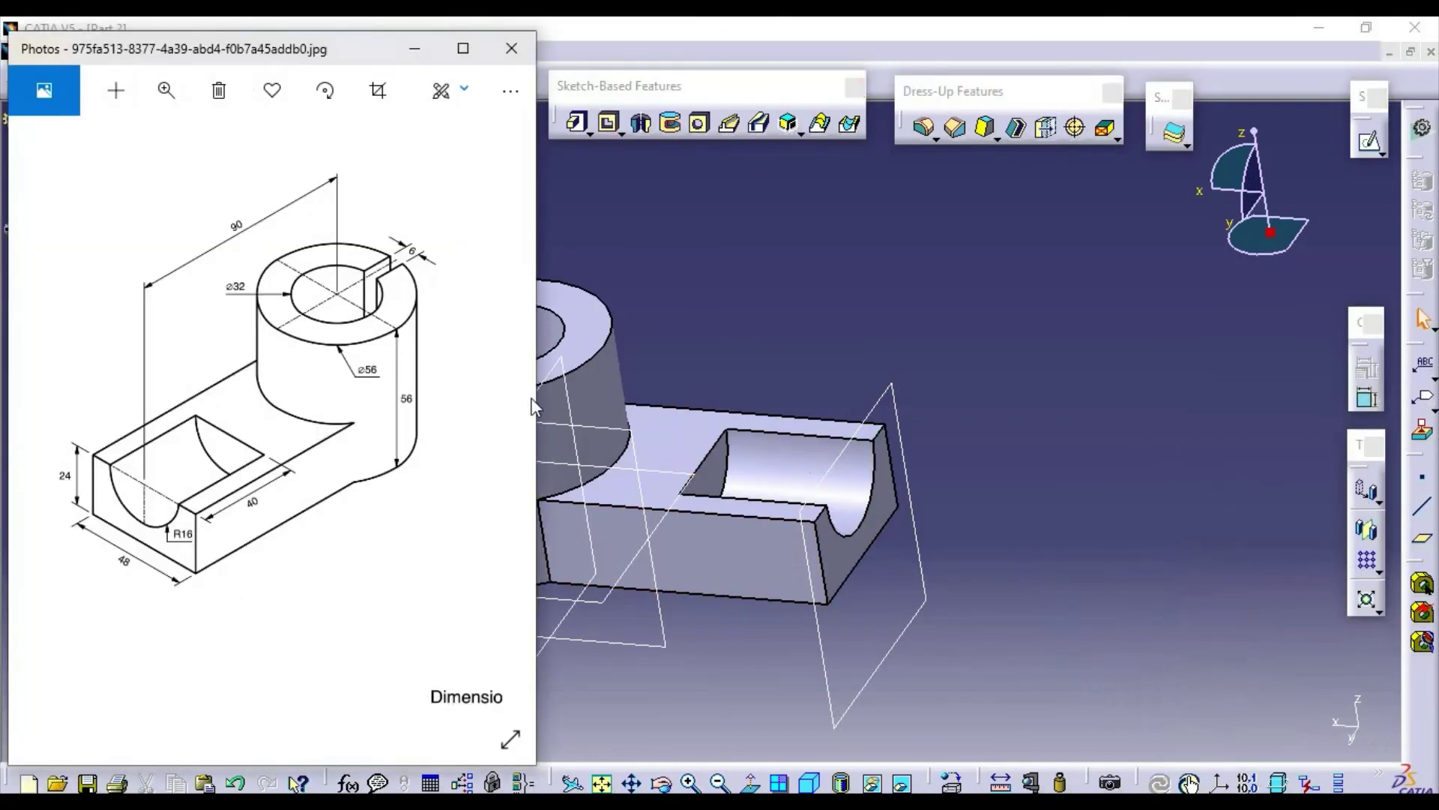
left_click(704, 341)
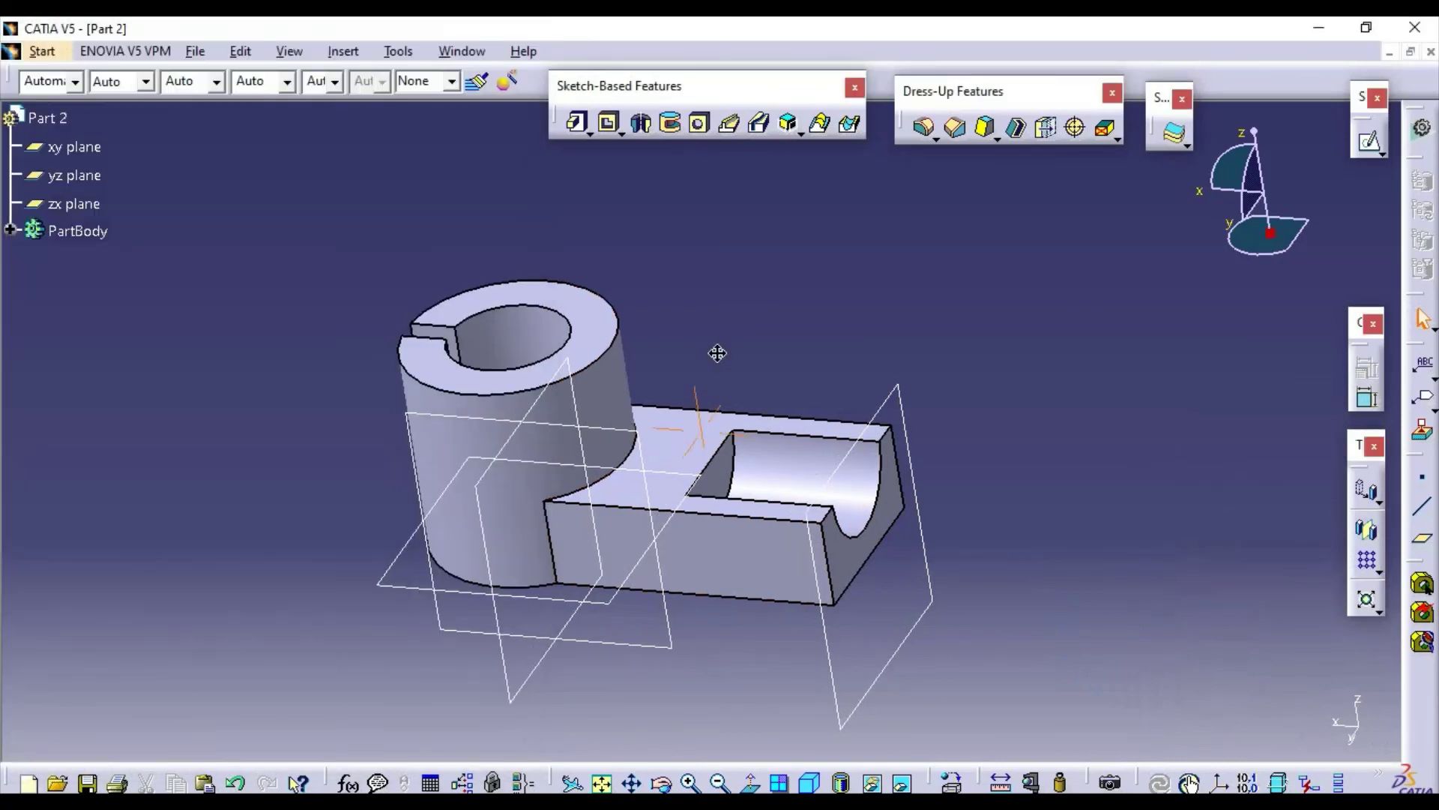
middle_click_drag(712, 351, 889, 353)
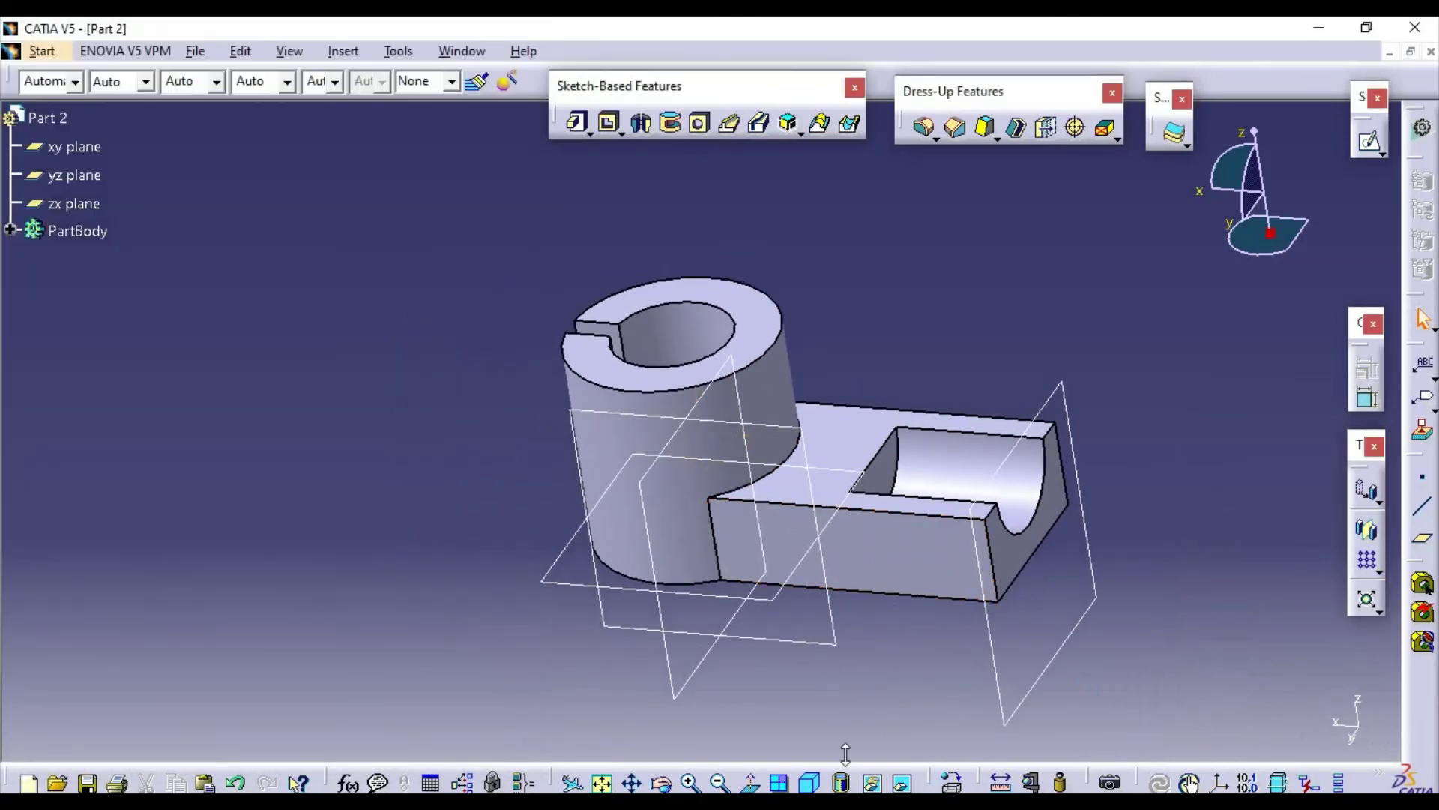
left_click(661, 783)
left_click_drag(838, 662, 933, 684)
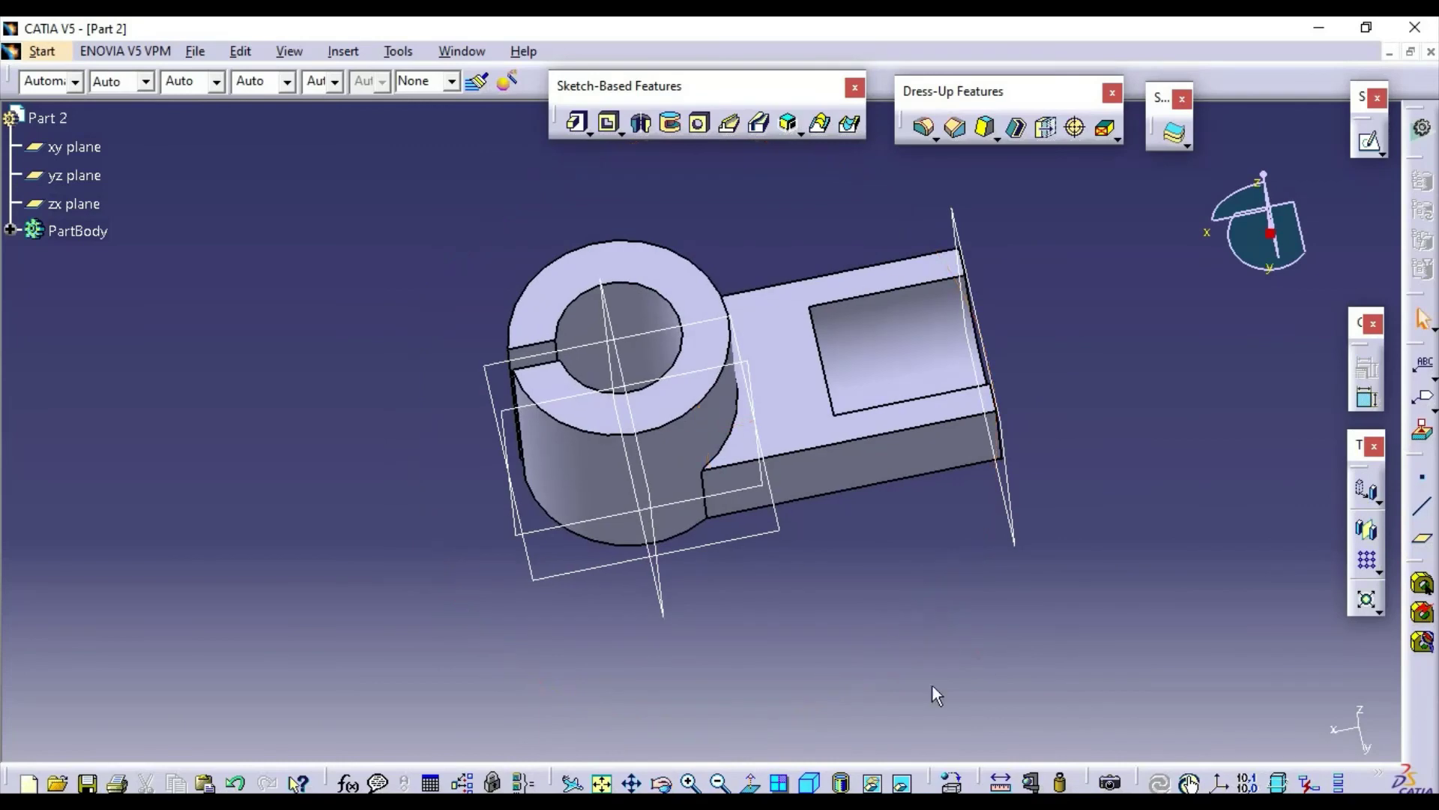
left_click(661, 783)
left_click_drag(738, 639, 780, 484)
middle_click_drag(819, 610, 929, 597)
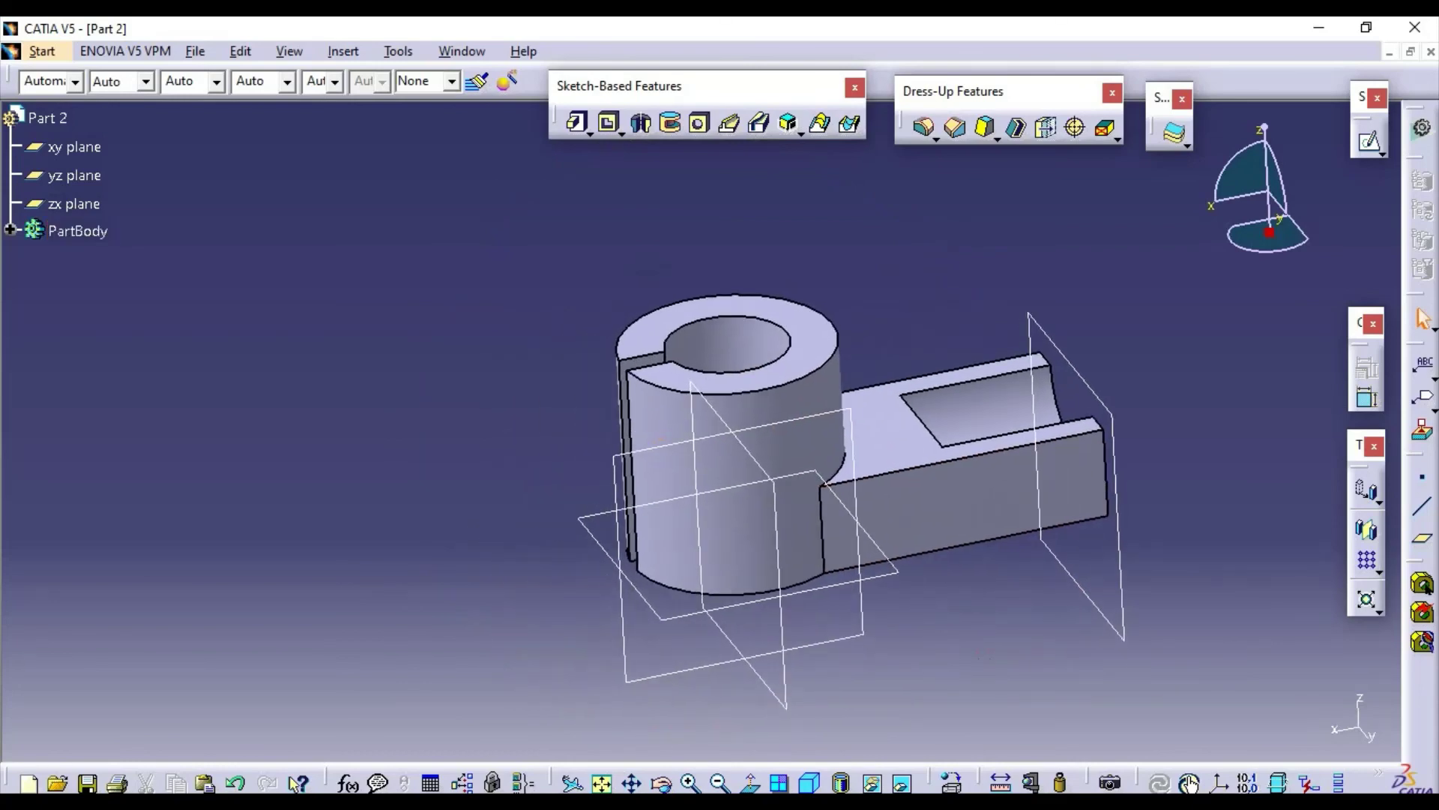
left_click(464, 802)
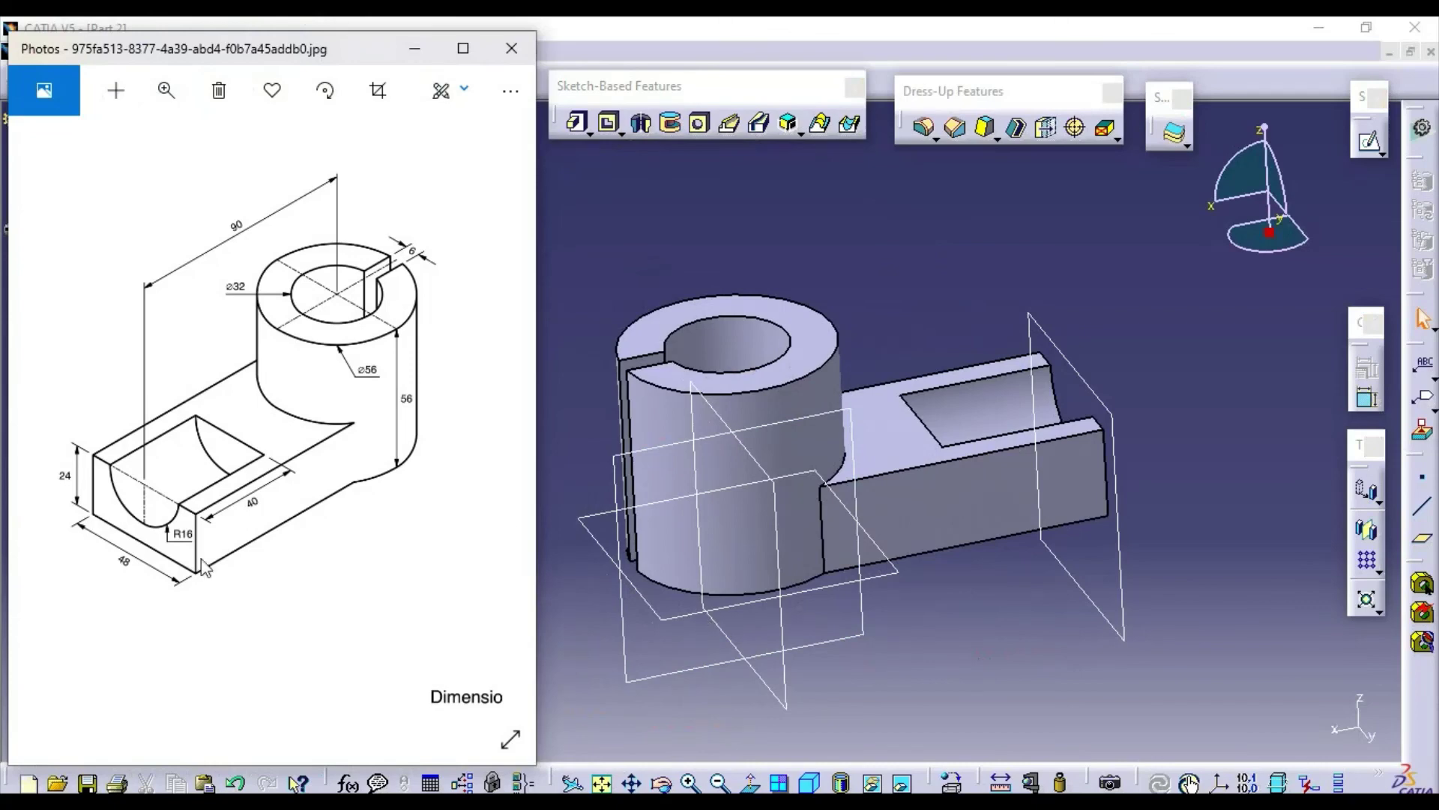